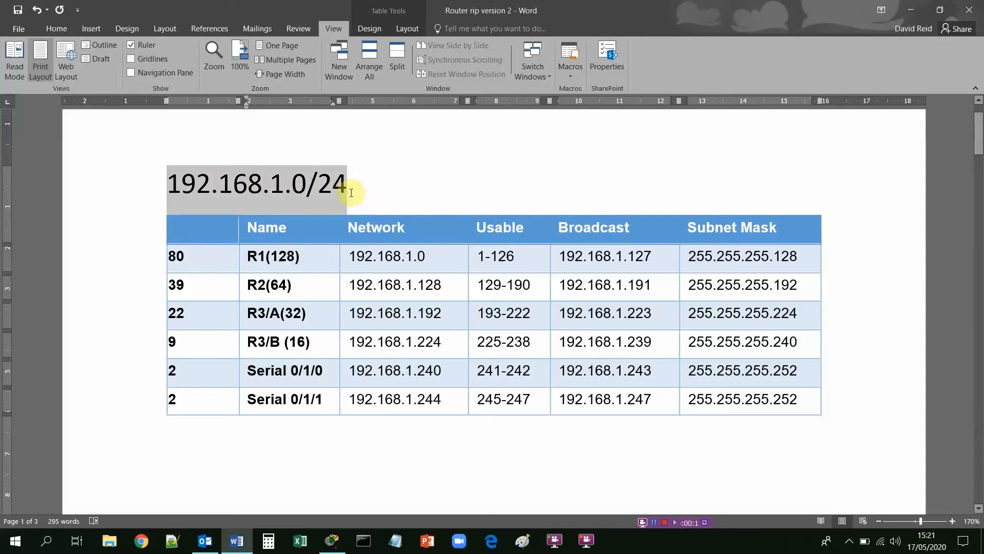
Step: Compare the 128 block size in the reference rows below the addressing table with the subnet mask of the R1 row
left_click(351, 195)
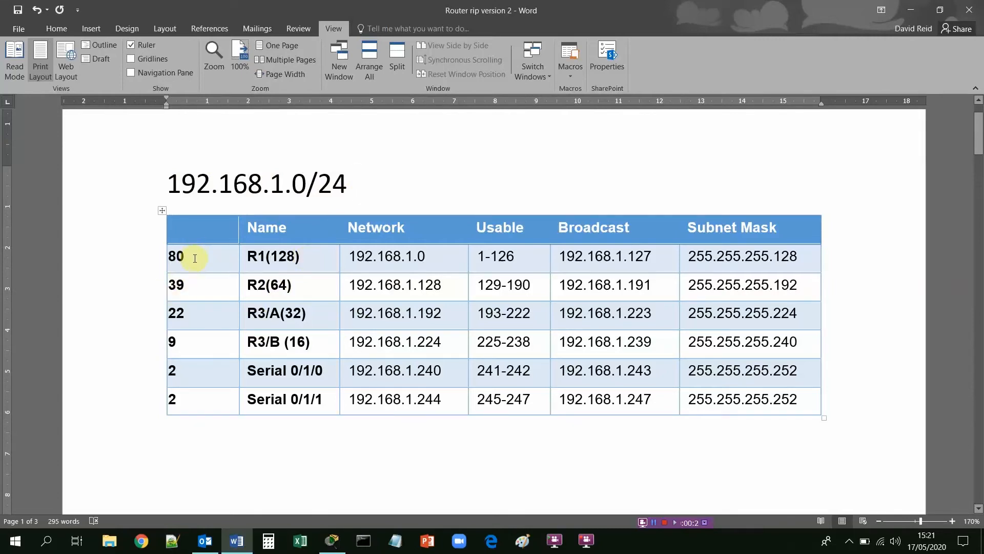
scroll(202, 418, "down", 3)
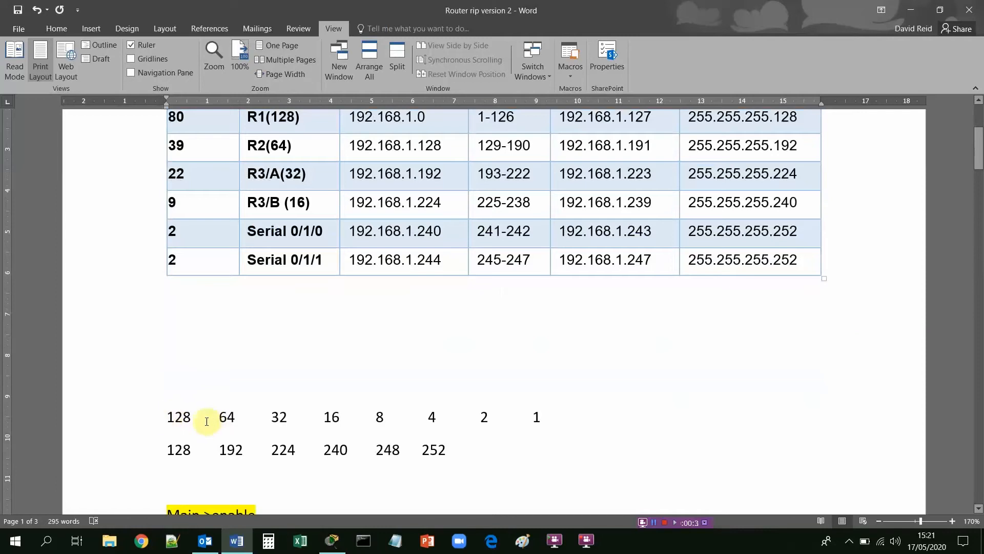
left_click_drag(166, 418, 189, 421)
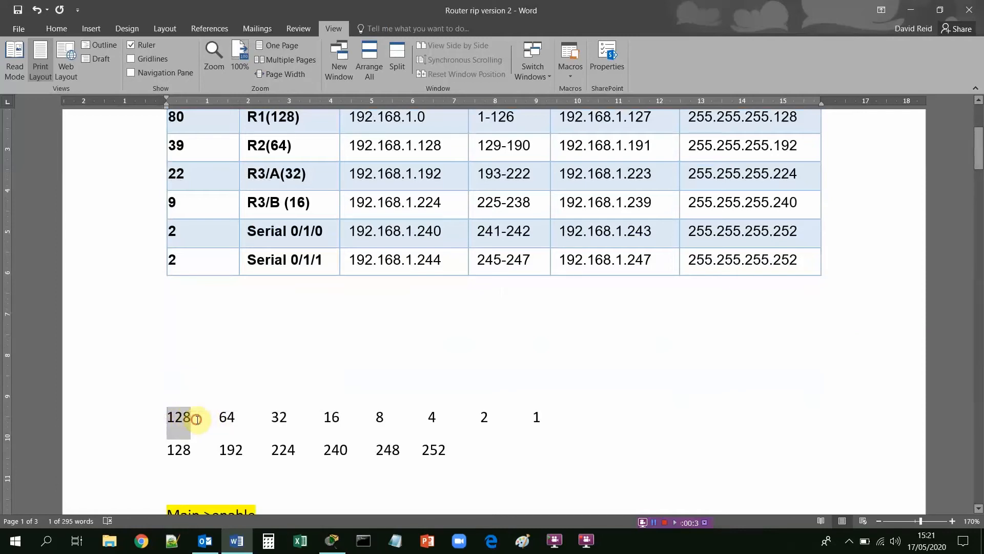
left_click(192, 423)
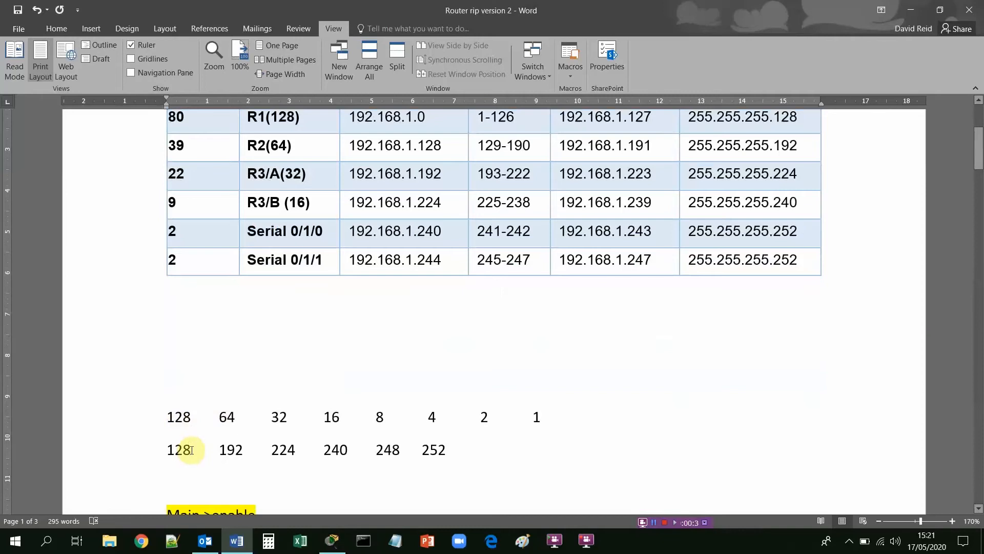
scroll(191, 450, "up", 3)
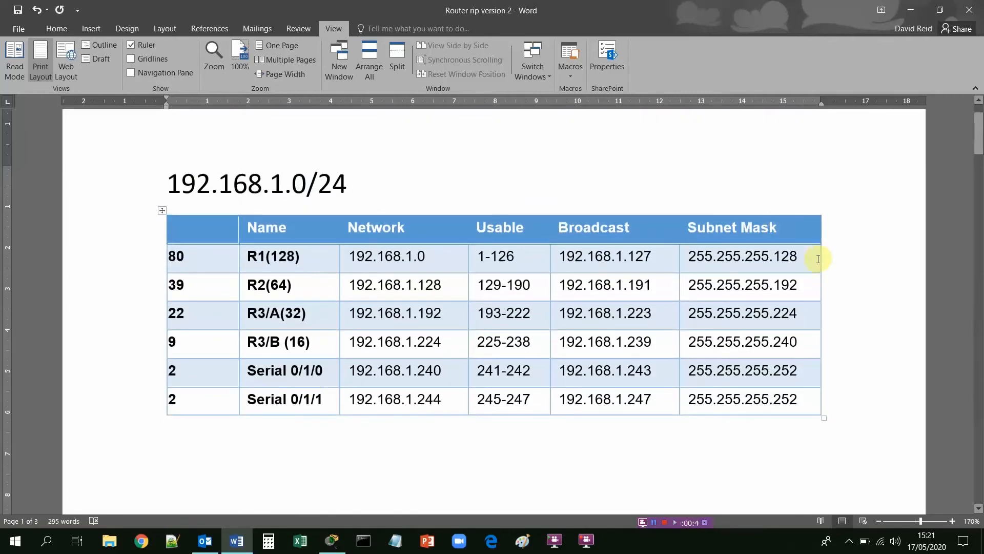
left_click_drag(798, 258, 705, 265)
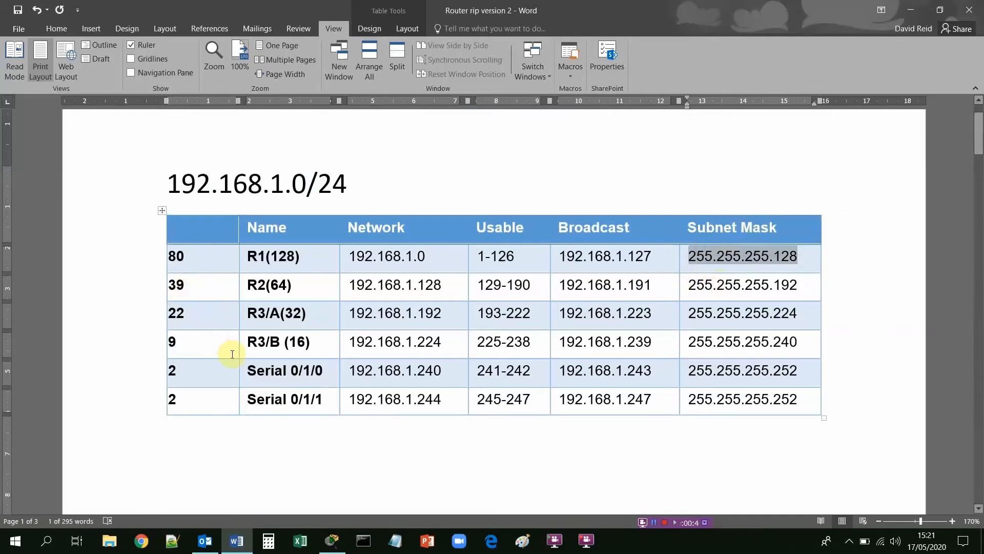
Step: Match the 64 block size to 192 in the row beneath it and to the R2 row's subnet mask
scroll(226, 350, "down", 3)
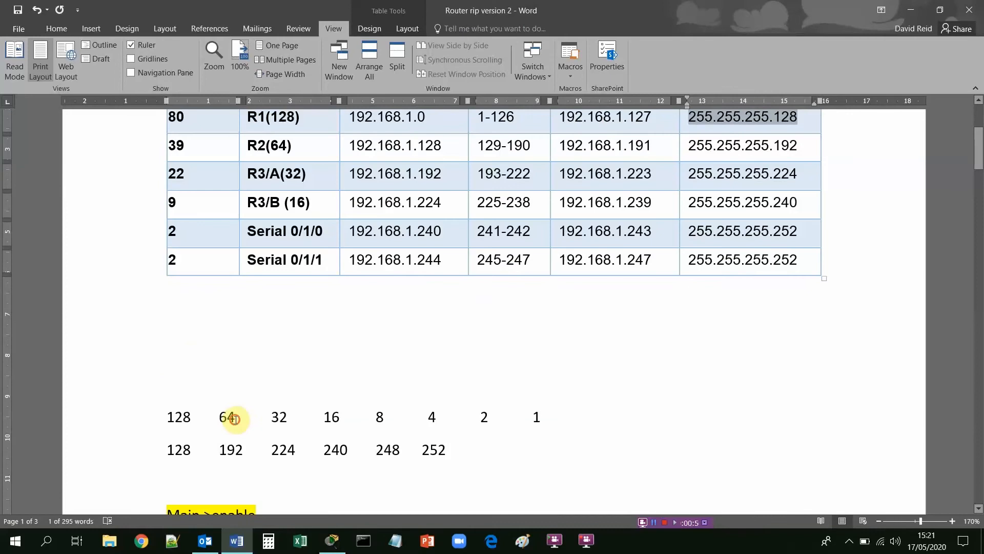
left_click_drag(235, 419, 219, 419)
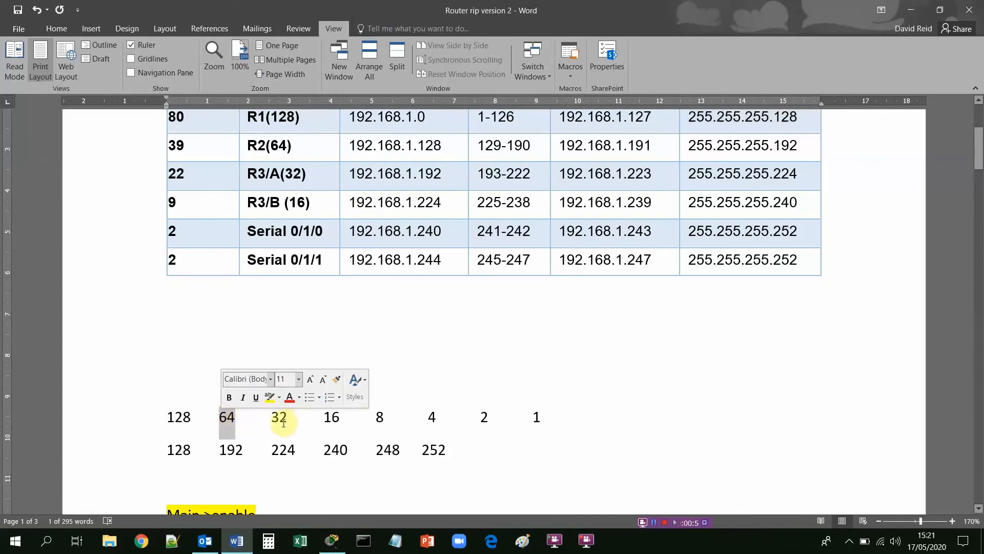
left_click(238, 421)
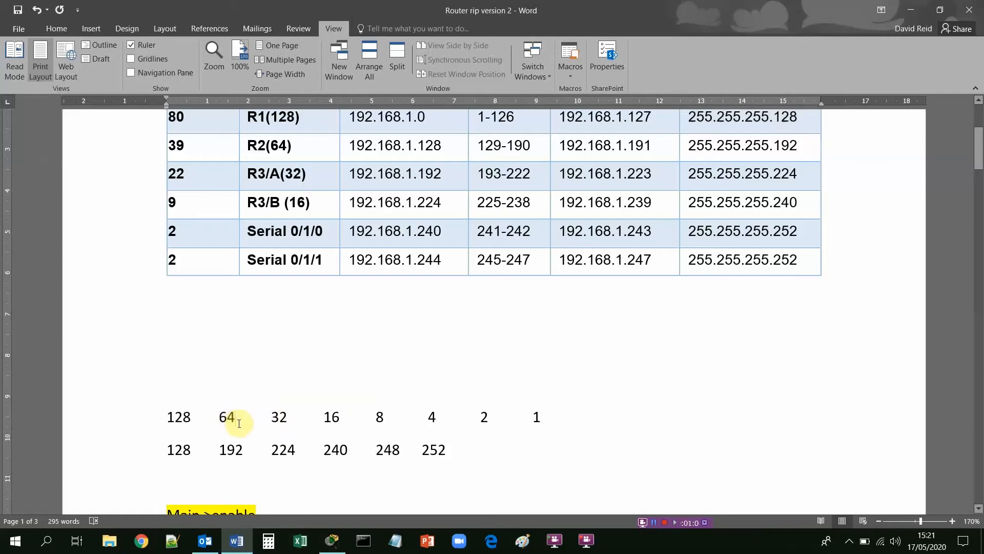
left_click(239, 450)
double_click(239, 450)
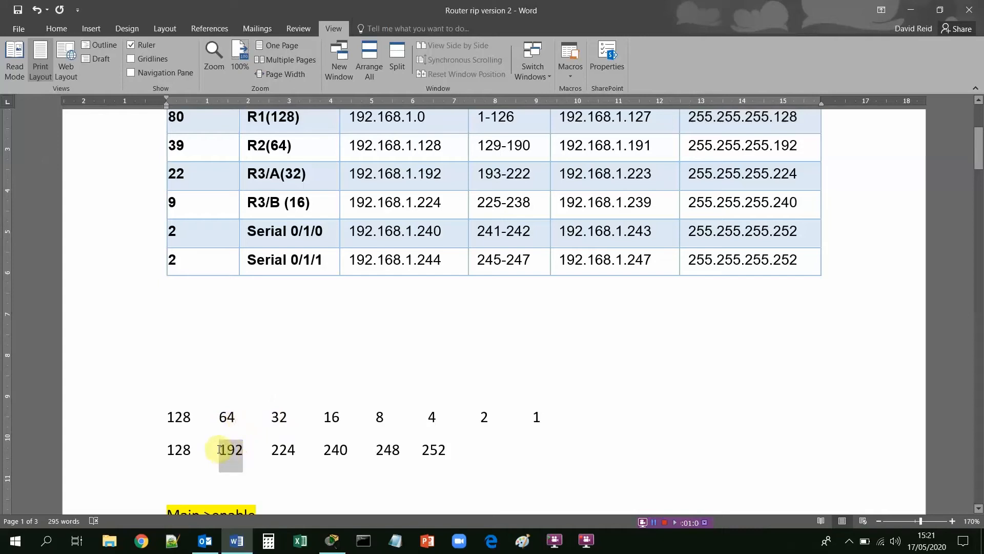
scroll(492, 325, "up", 1)
scroll(490, 325, "up", 1)
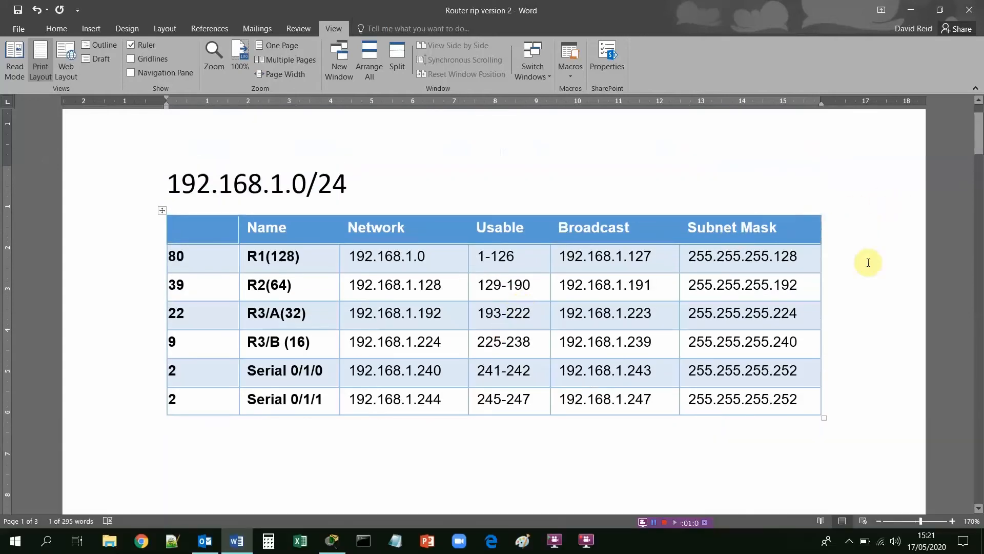
left_click_drag(794, 286, 688, 288)
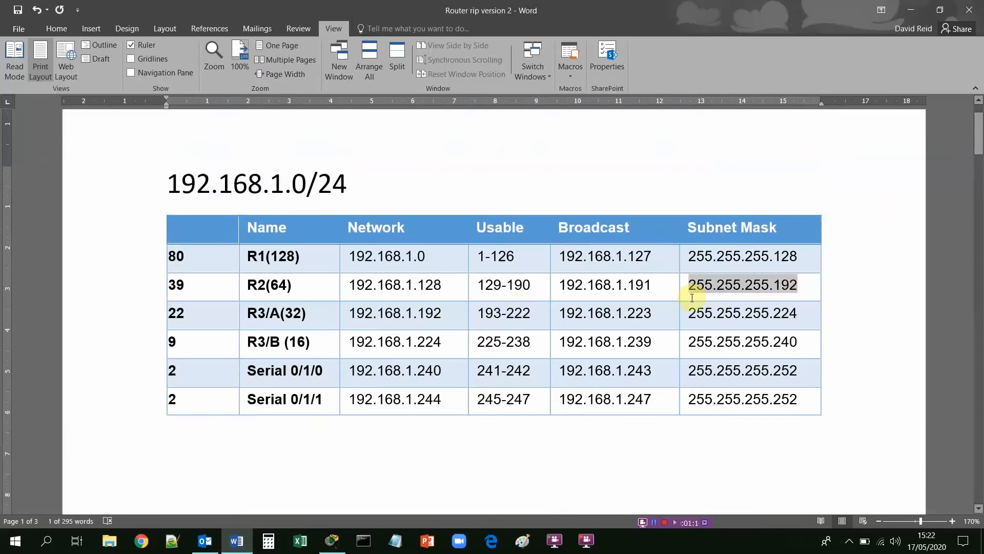
Step: Look up 224 in the reference rows for the R3/A network and check it against that row's subnet mask
left_click(221, 320)
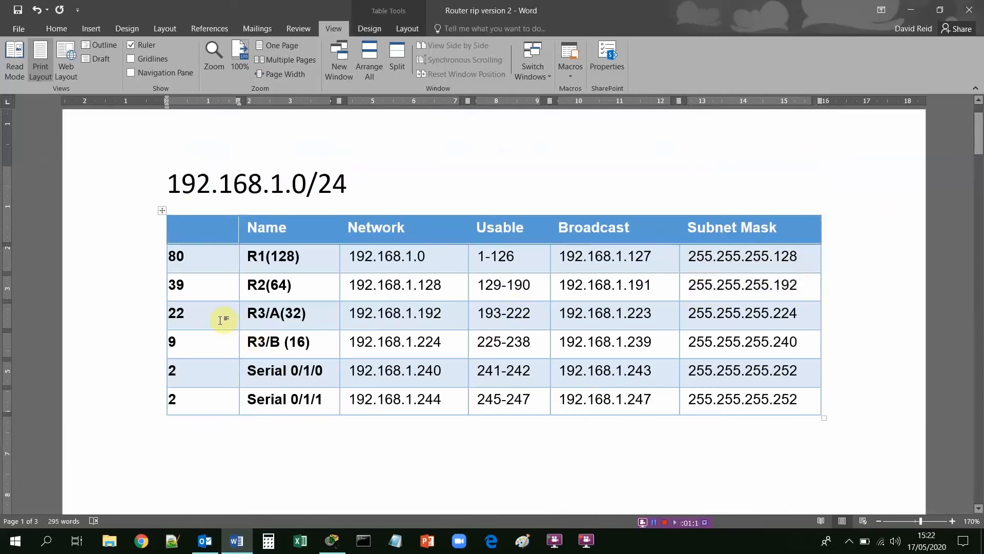
scroll(220, 322, "down", 4)
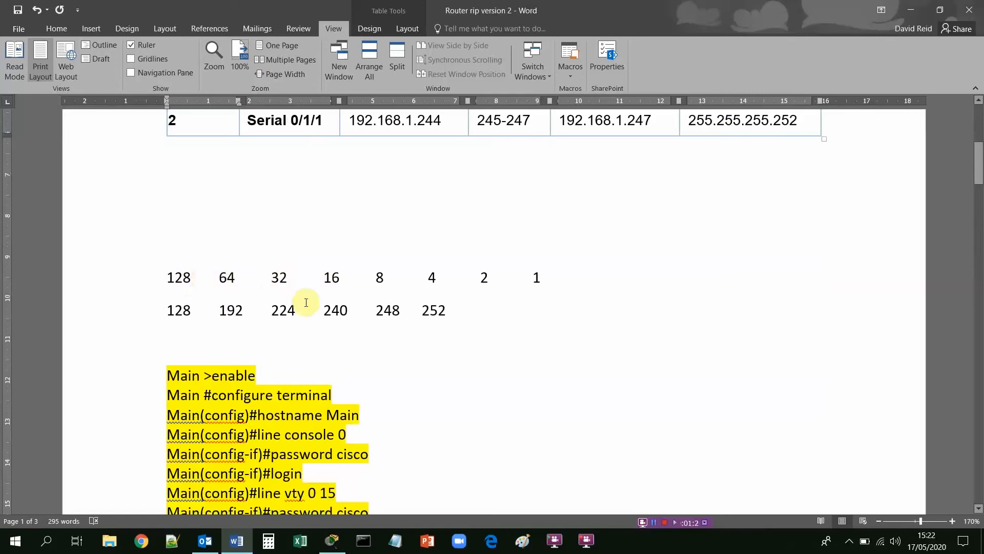
left_click_drag(296, 311, 273, 311)
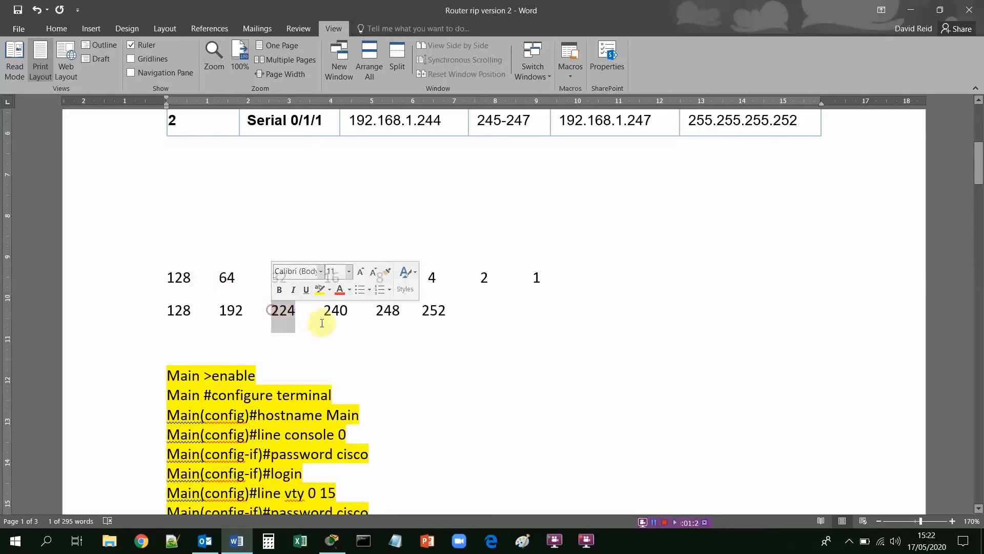
scroll(323, 318, "up", 5)
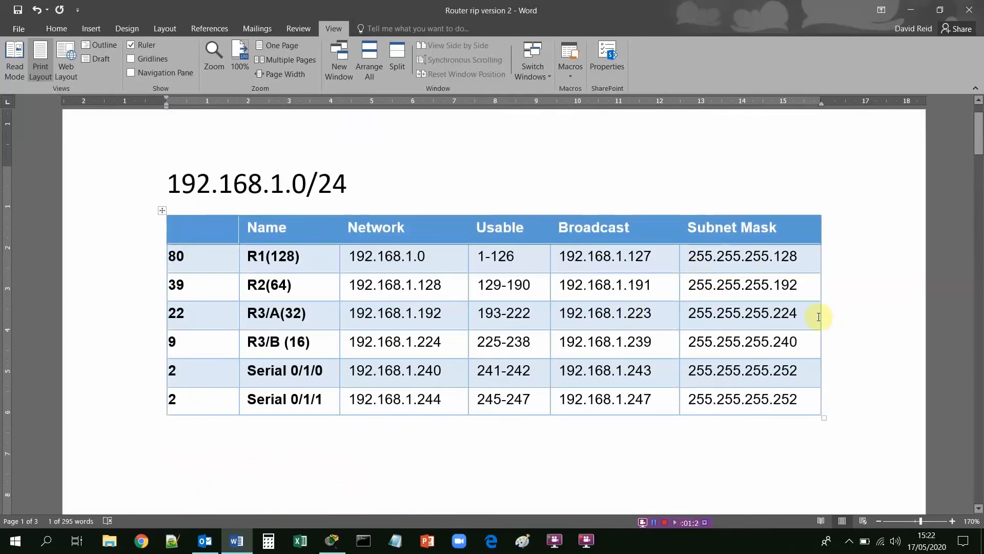
Step: Look up 240 in the reference rows and highlight the matching subnet mask in the R3/B row
scroll(458, 317, "down", 3)
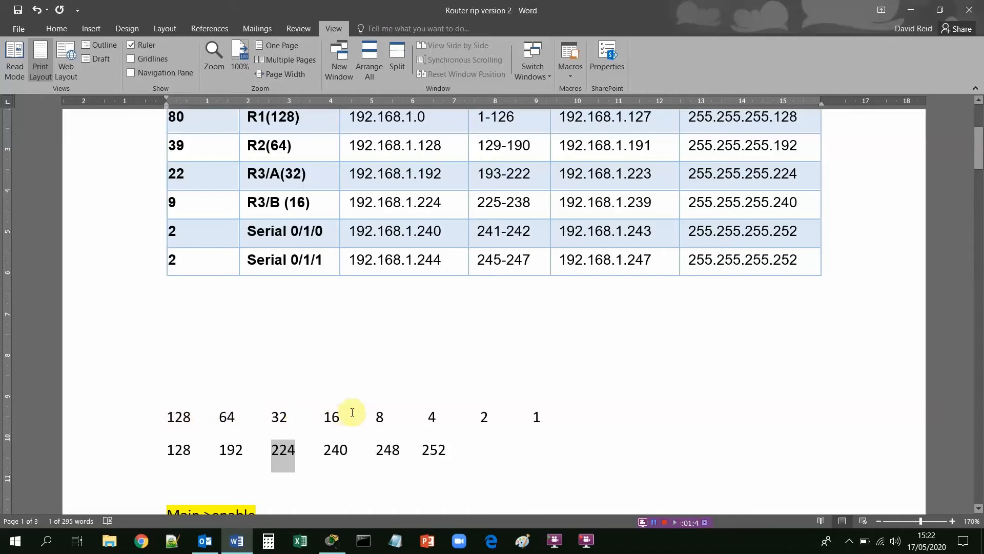
double_click(336, 449)
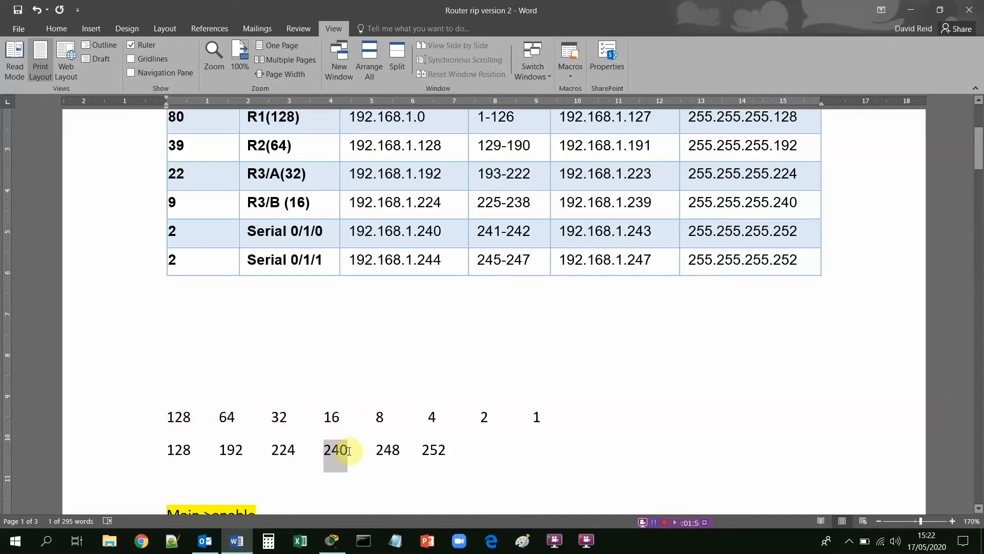
scroll(749, 370, "up", 3)
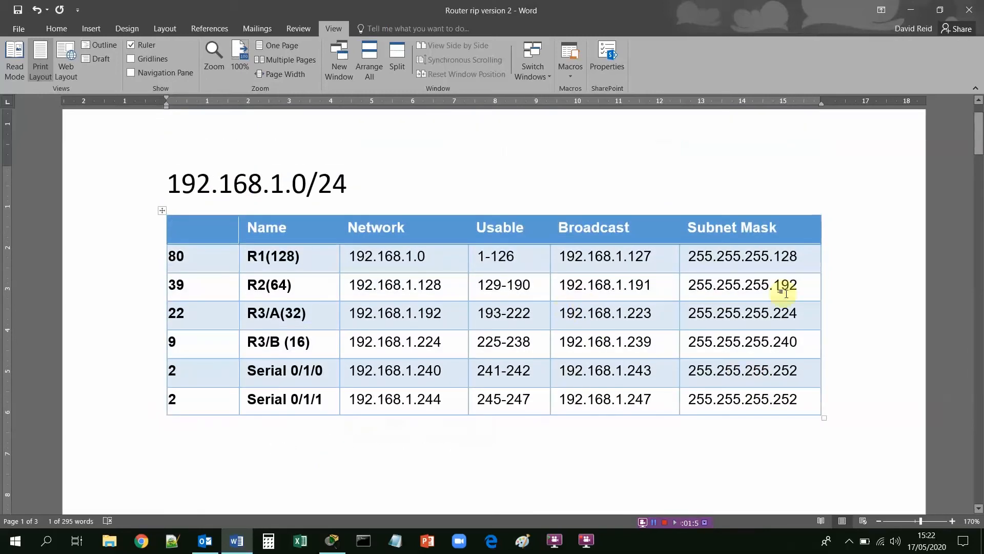
left_click_drag(803, 339, 692, 351)
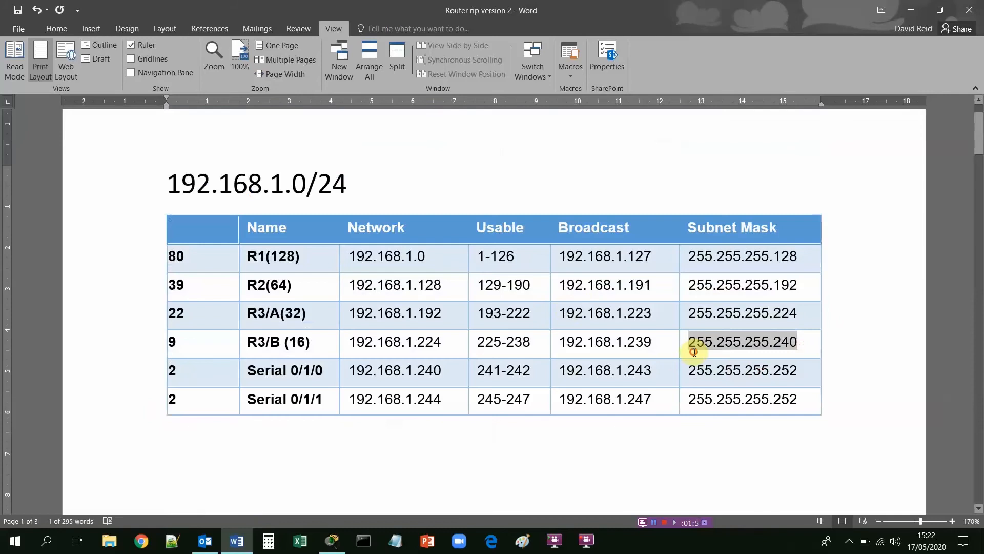
left_click(723, 353)
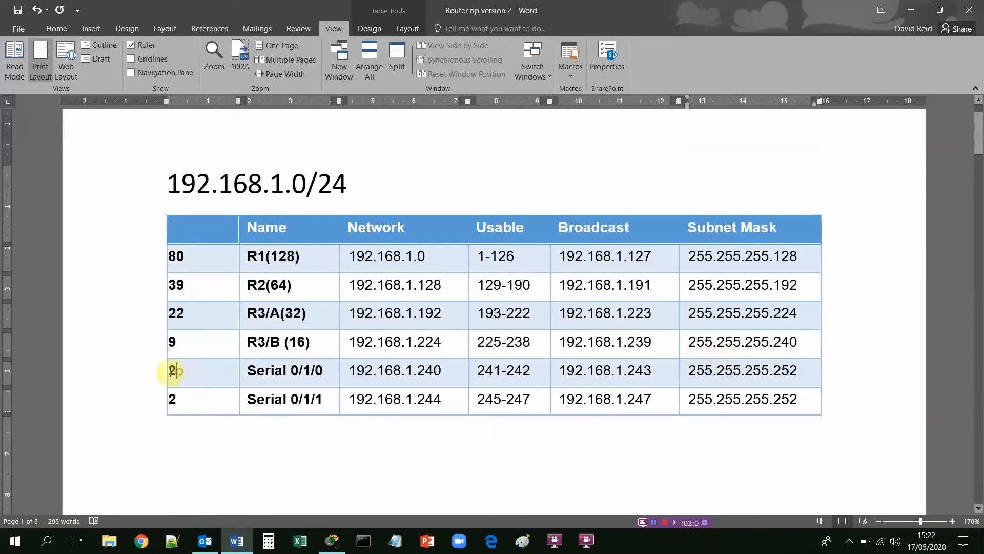
Step: Trace the Serial 0/1/0 link's 2 hosts to the 4 block size, its 252 value and the row's subnet mask
double_click(181, 374)
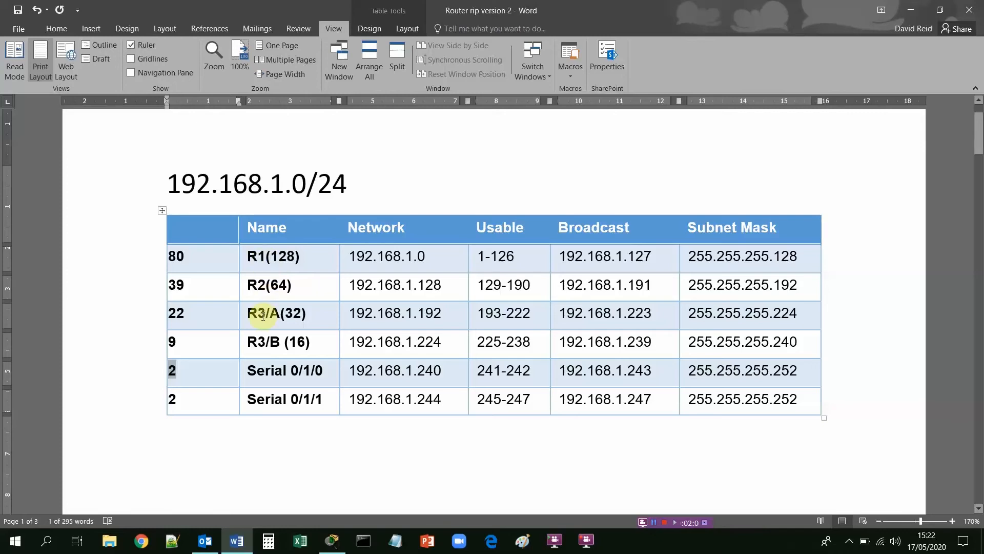
left_click(203, 379)
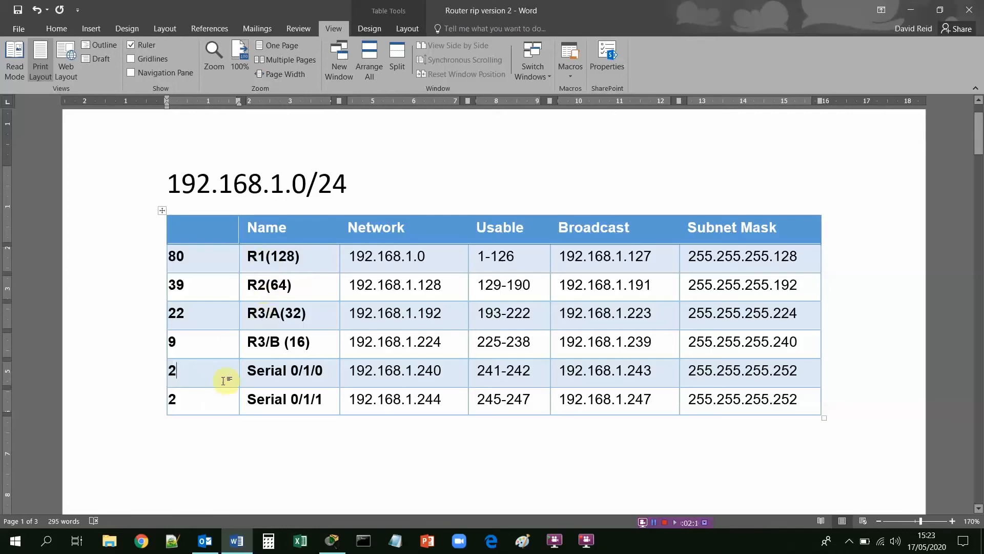
scroll(238, 379, "down", 5)
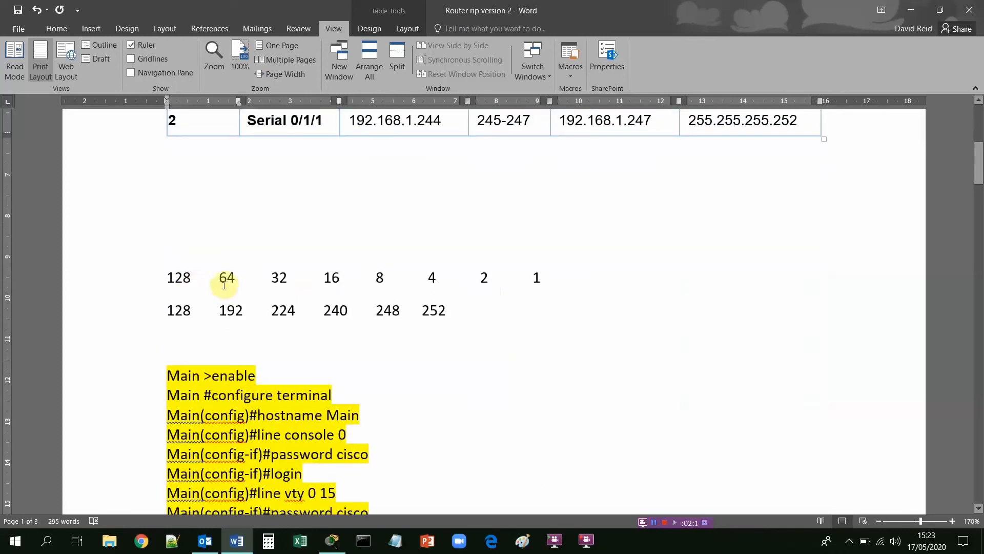
left_click_drag(438, 279, 429, 279)
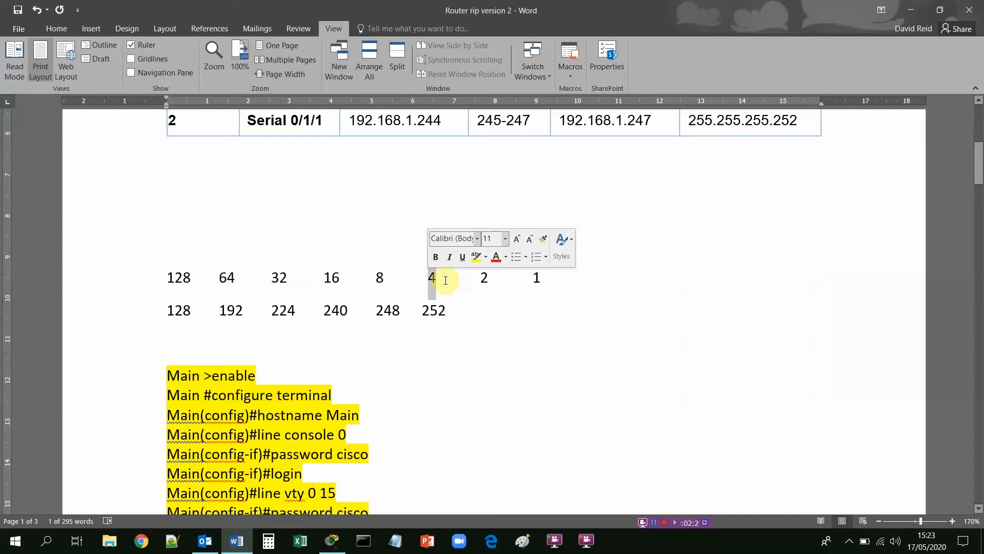
left_click_drag(441, 312, 423, 312)
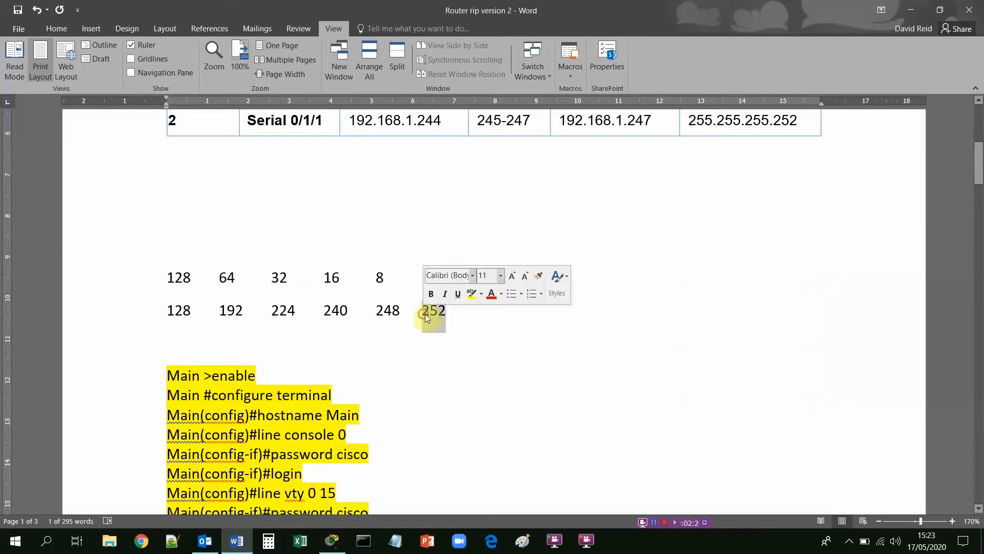
scroll(472, 339, "up", 3)
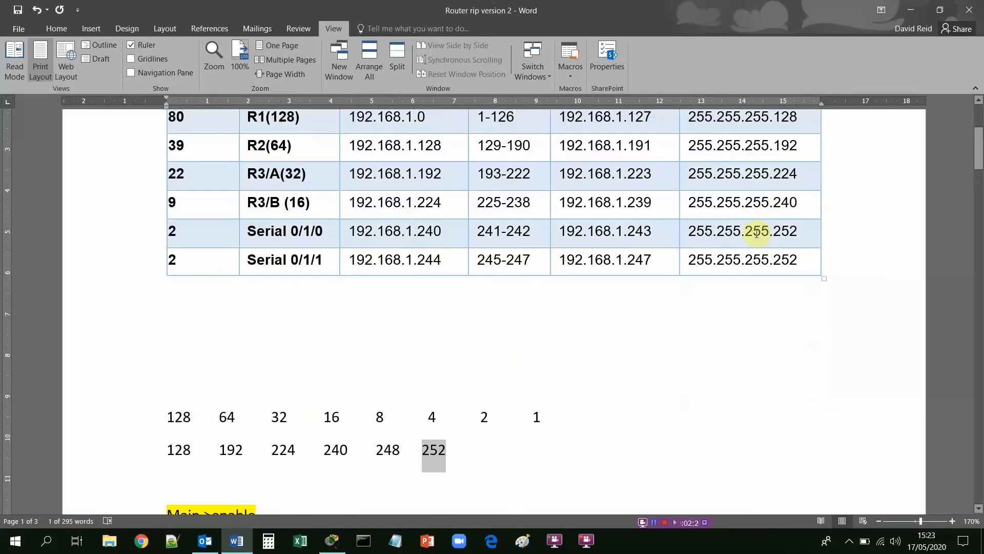
left_click_drag(800, 230, 690, 236)
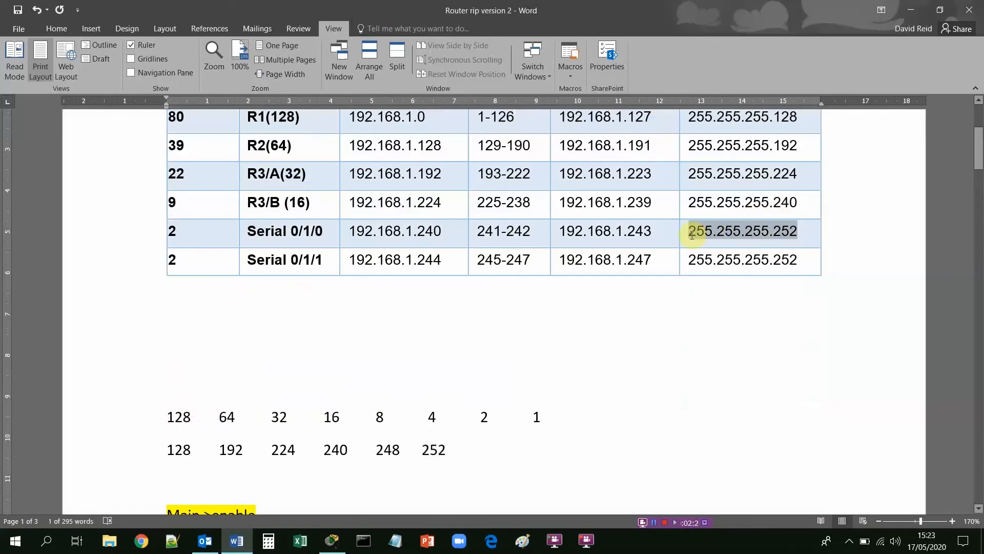
left_click(648, 309)
scroll(647, 310, "up", 5)
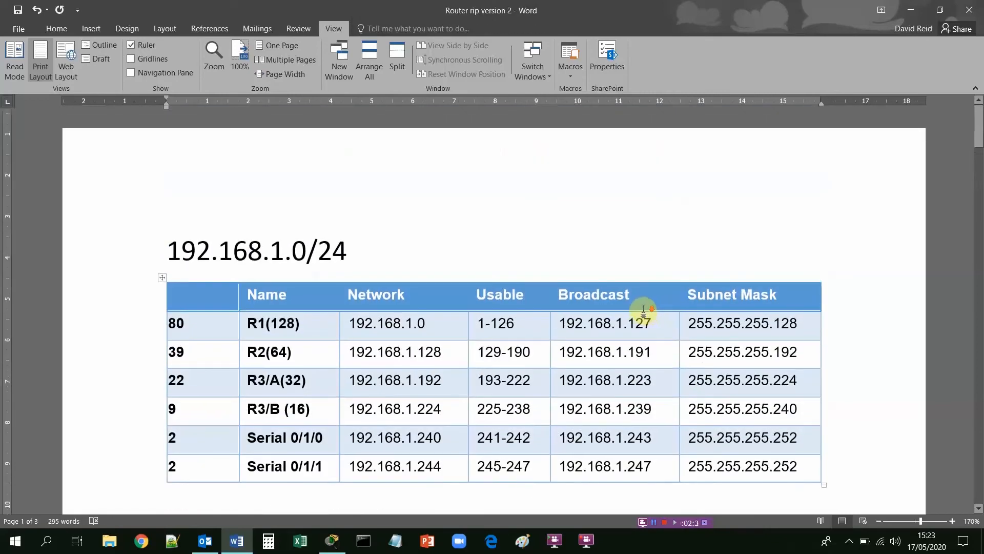
scroll(641, 305, "down", 3)
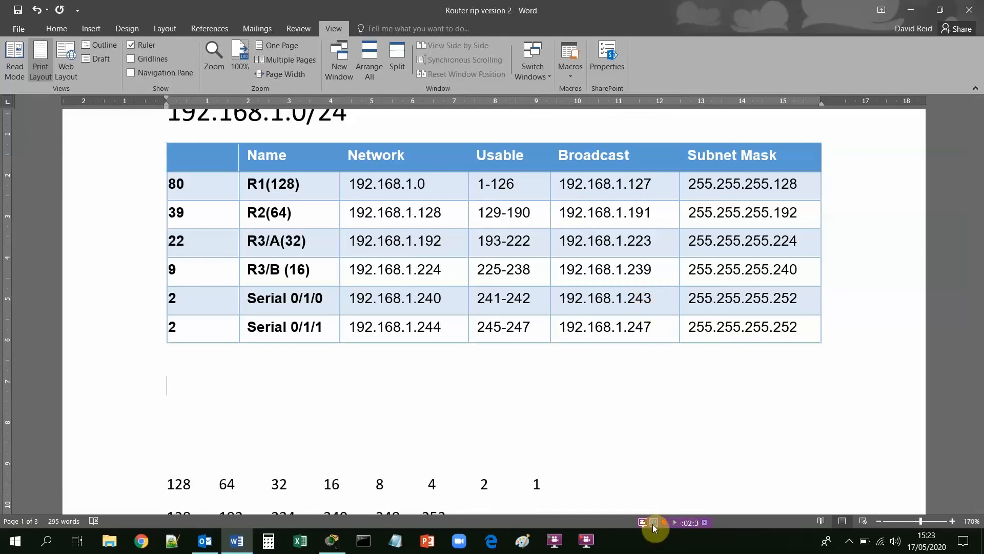
left_click(653, 523)
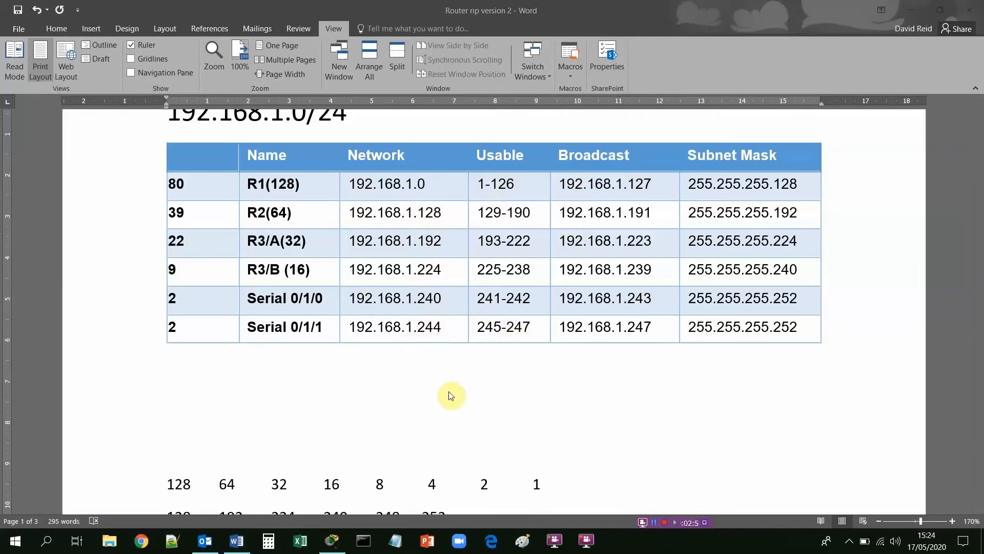
scroll(449, 392, "up", 3)
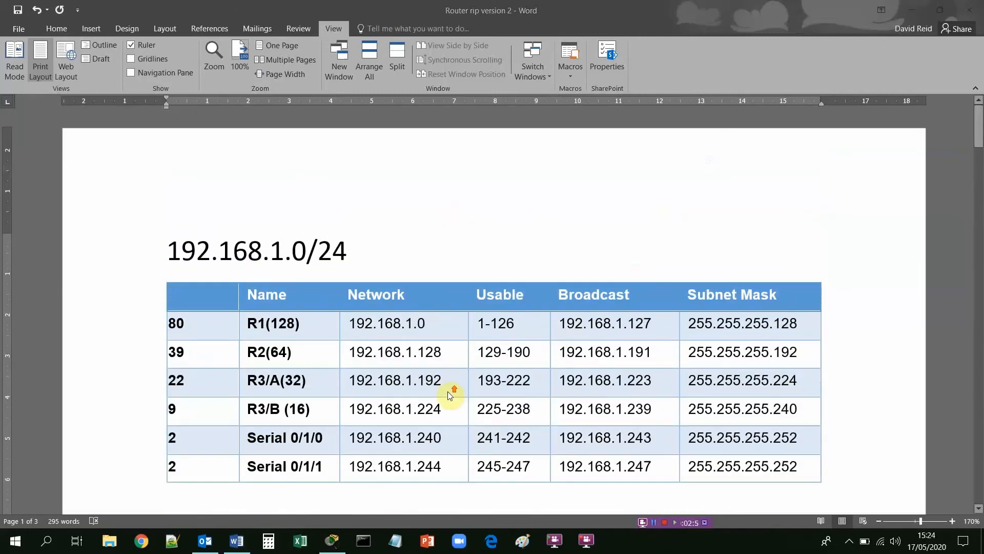
Step: Switch to Cisco Packet Tracer and view the available router models and end devices
left_click(334, 546)
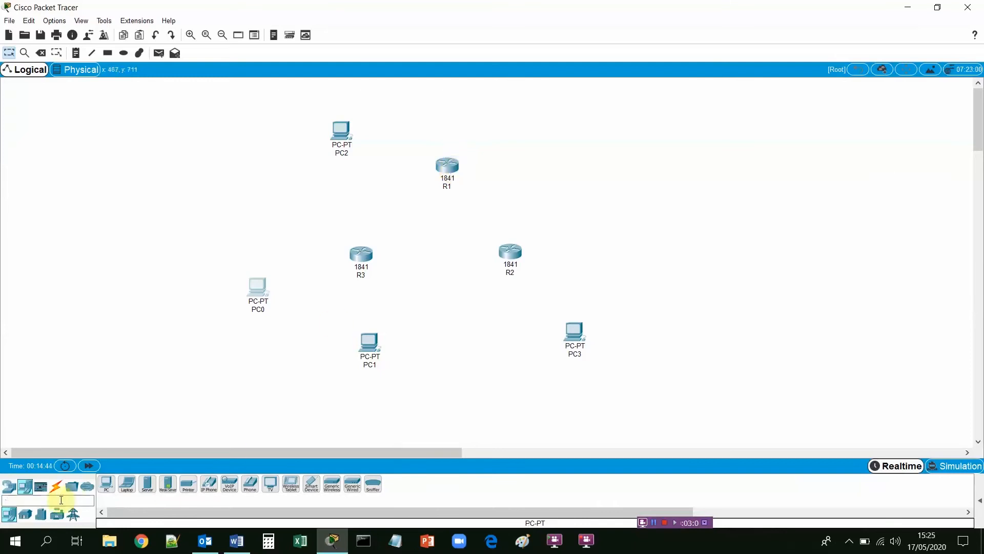
left_click(10, 486)
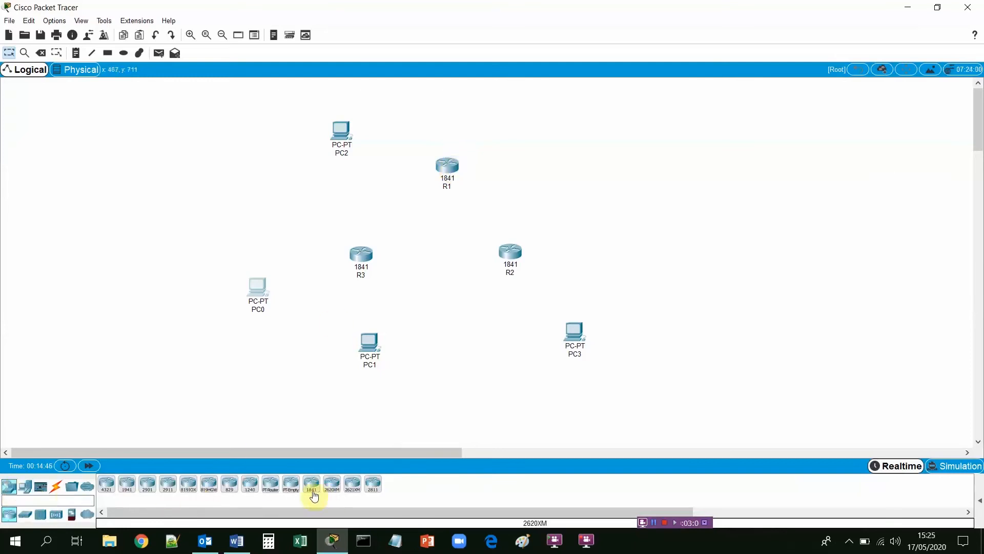
left_click(30, 487)
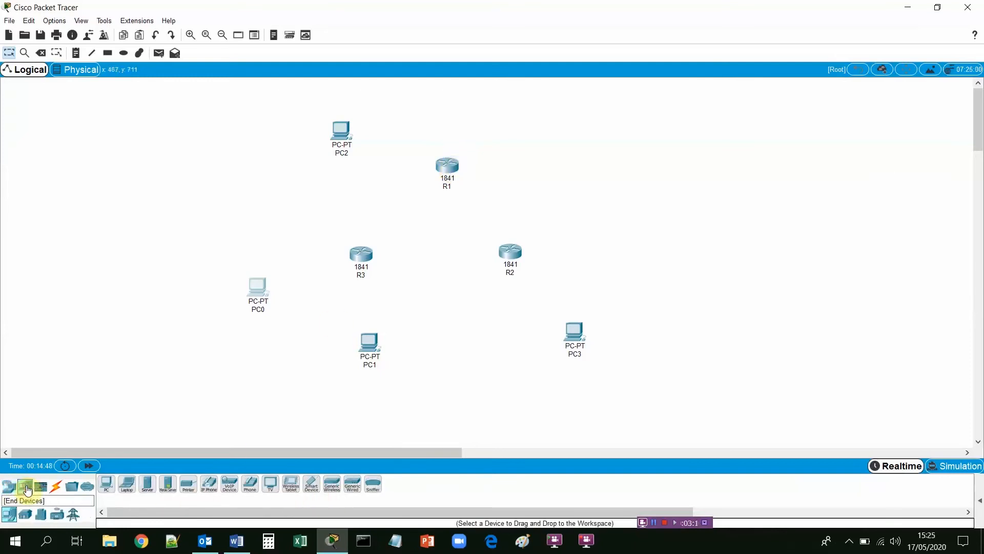
Step: Connect PC0's FastEthernet0 to R3's FastEthernet0/0 with a copper cross-over cable
left_click(447, 302)
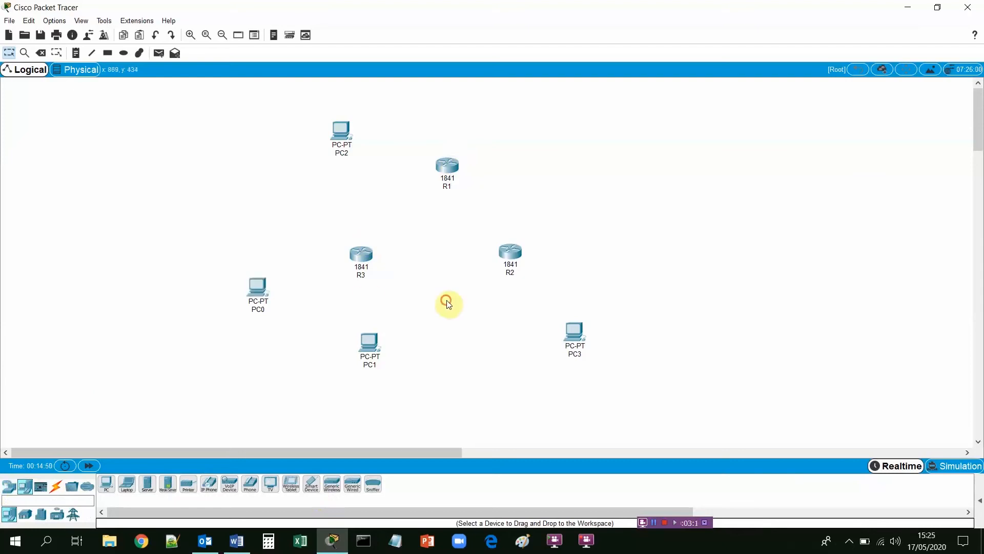
left_click(57, 490)
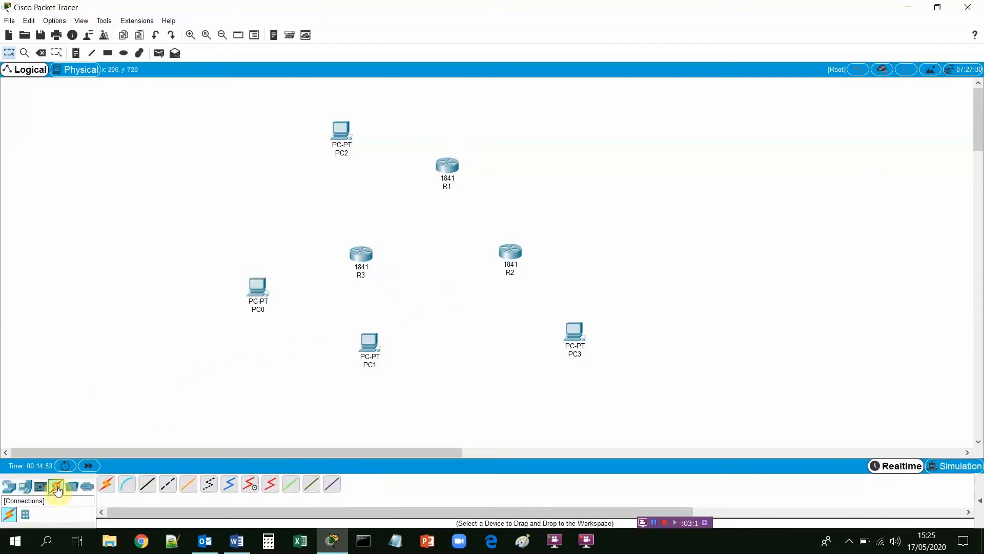
left_click(168, 489)
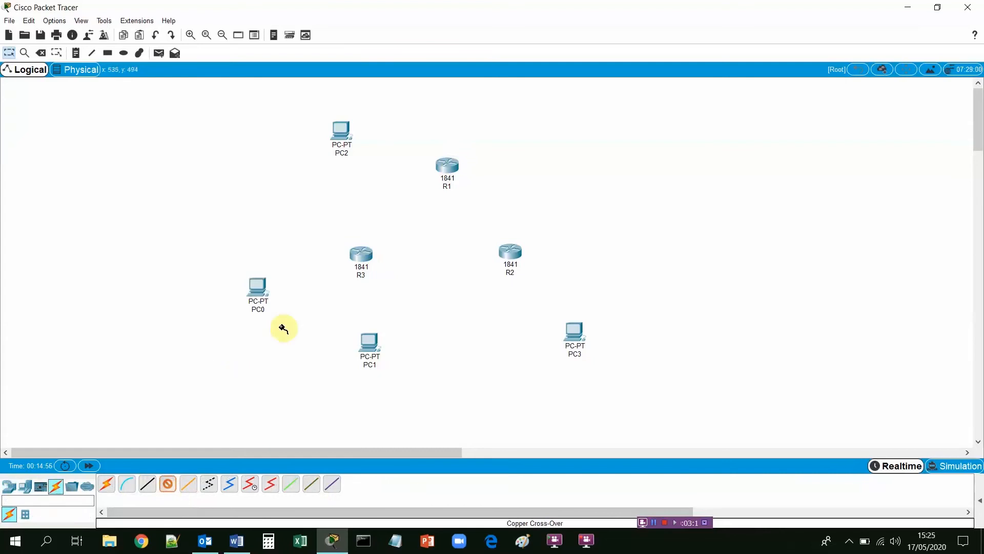
left_click(256, 291)
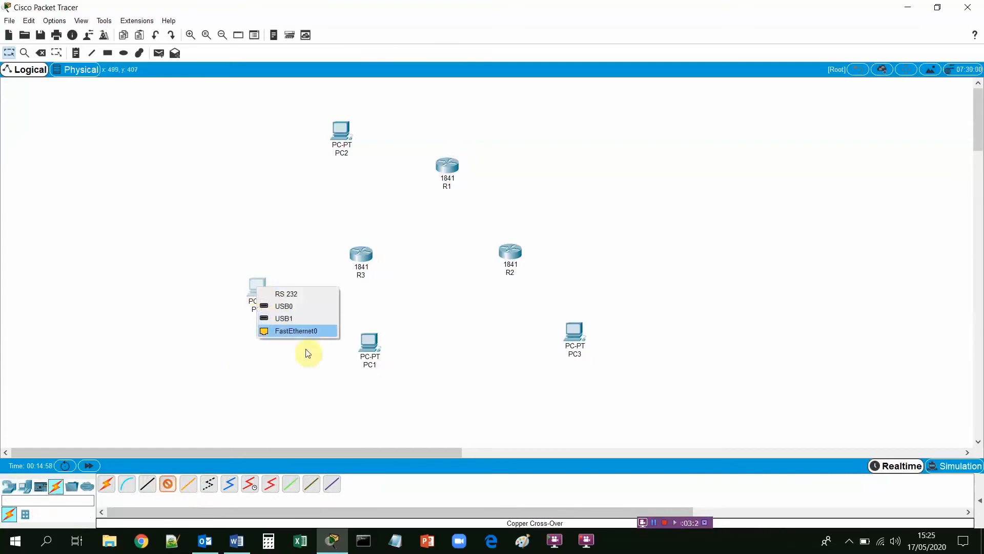
left_click(302, 331)
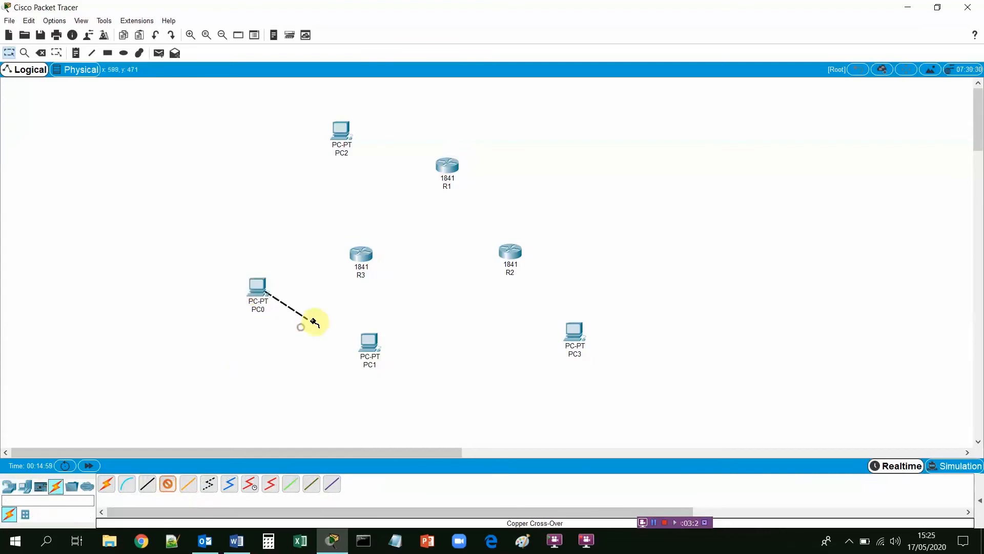
left_click(360, 256)
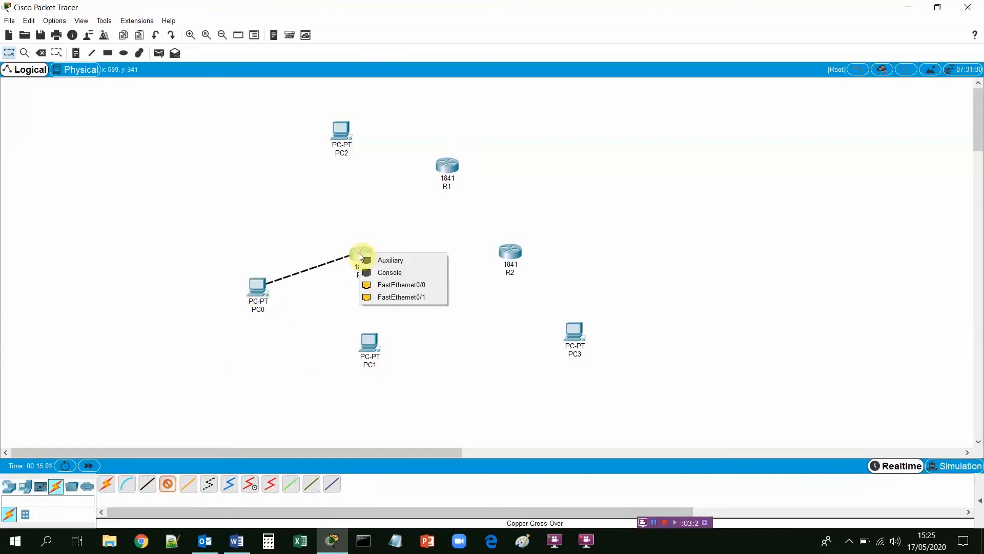
left_click(388, 286)
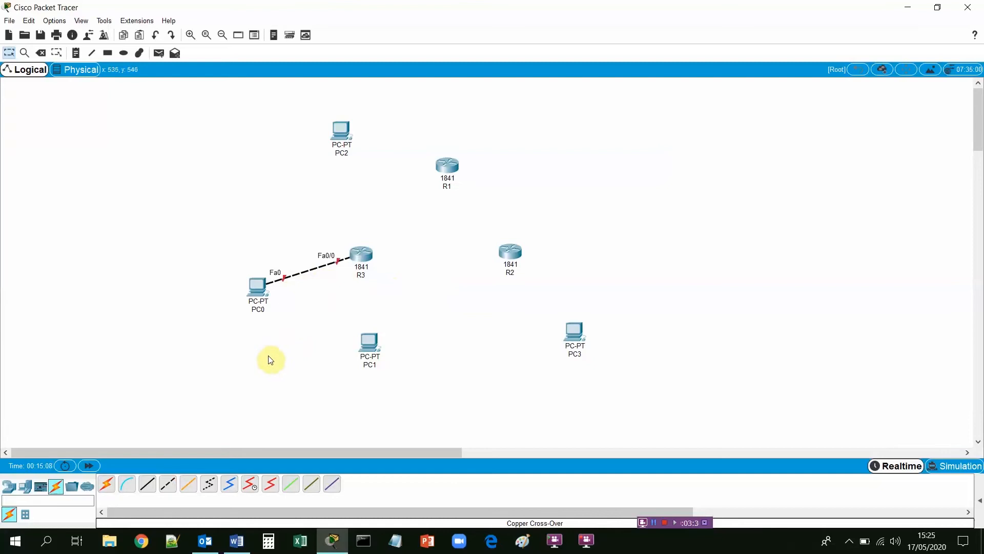
Step: Connect PC1's FastEthernet0 to R3's FastEthernet0/1 with a copper cross-over cable
left_click(169, 487)
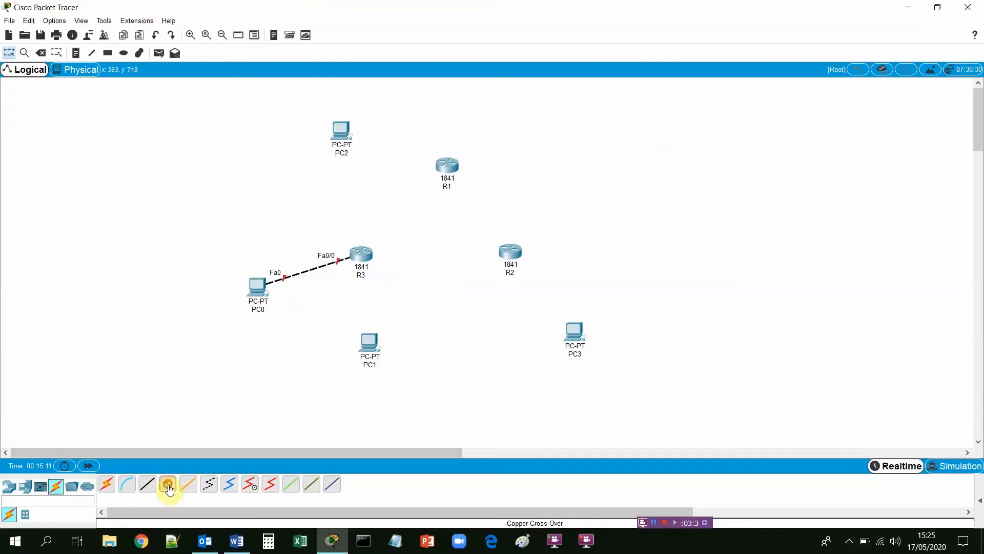
left_click(370, 350)
left_click(403, 390)
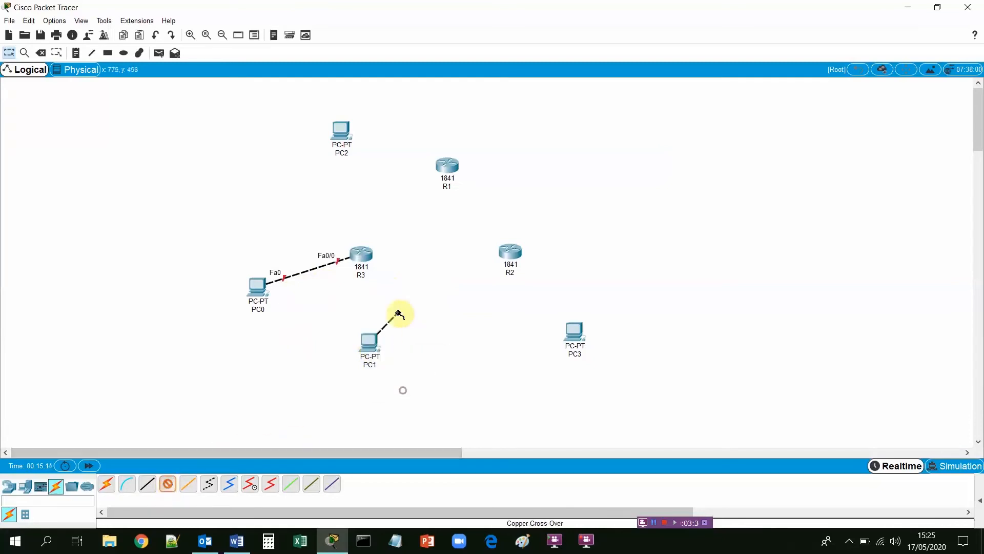
left_click(362, 257)
left_click(391, 288)
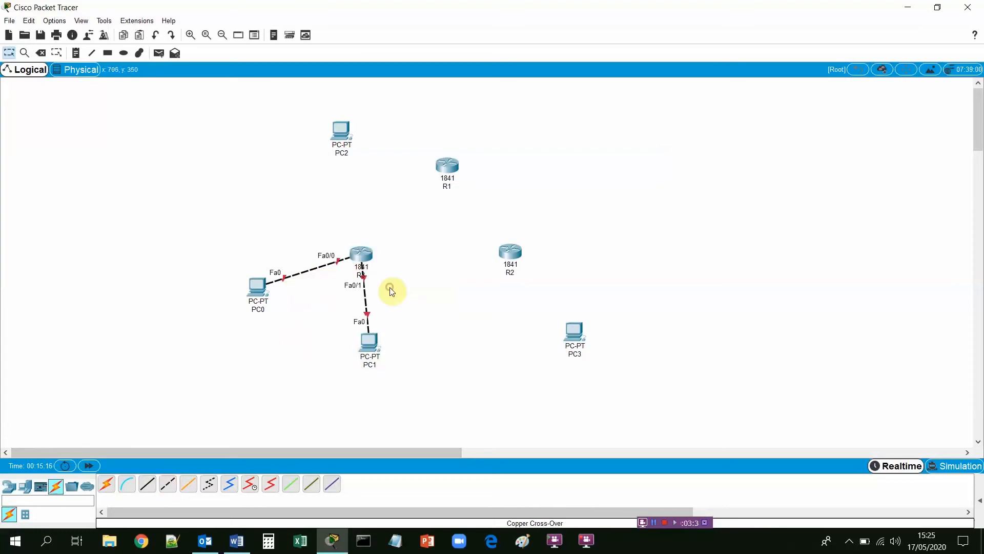
Step: Connect PC2's FastEthernet0 to R1's FastEthernet0/0 with a copper cross-over cable
left_click(175, 489)
left_click(341, 132)
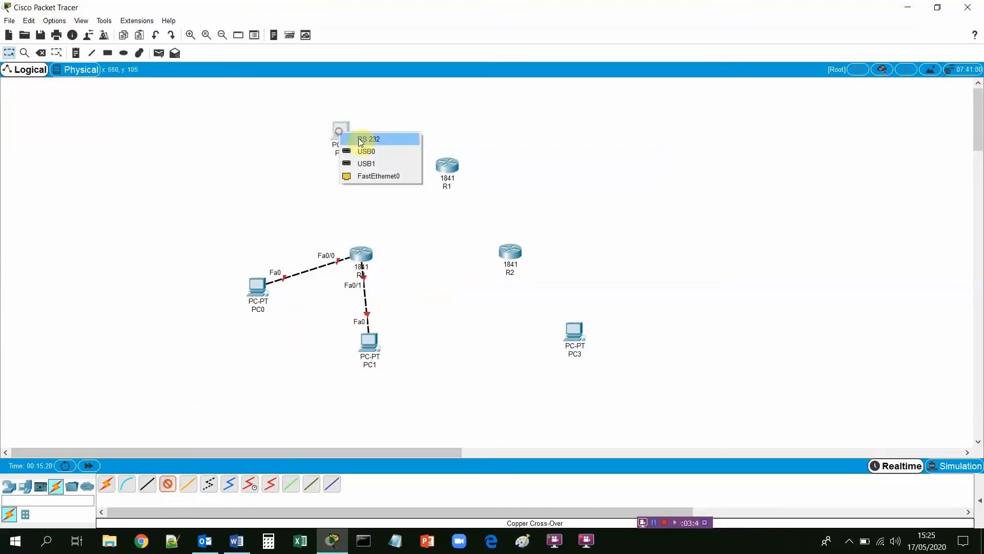
left_click(384, 176)
left_click(444, 167)
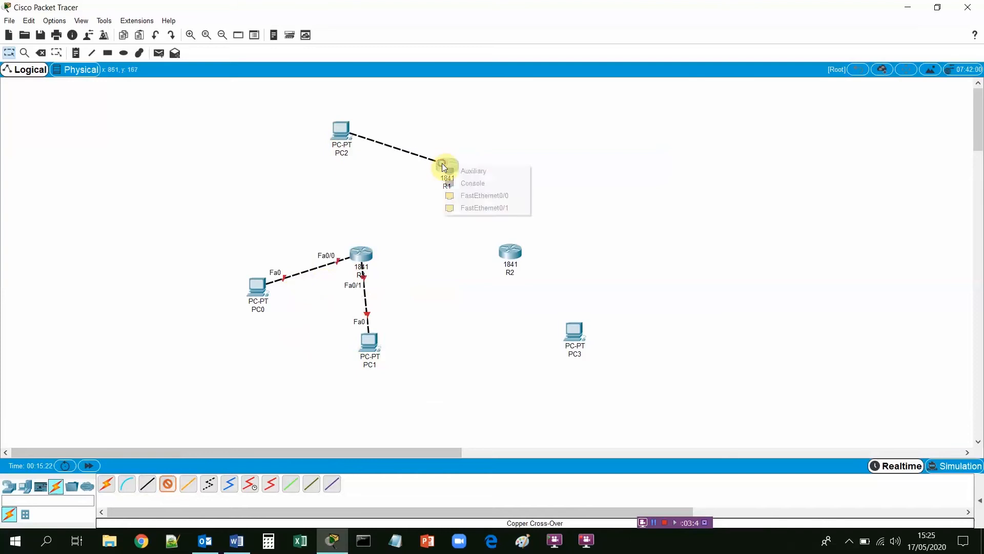
left_click(463, 196)
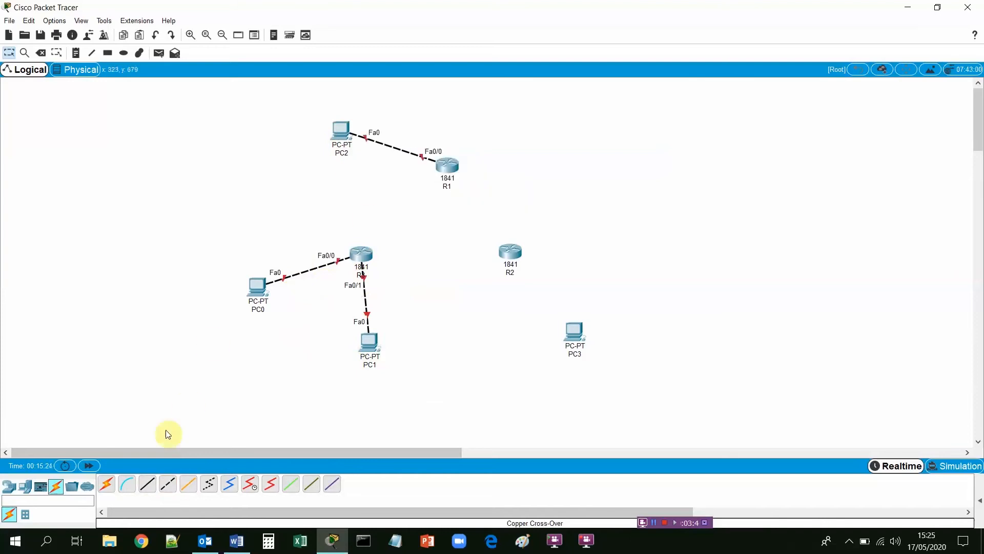
Step: Connect PC3's FastEthernet0 to R2's FastEthernet0/0 with a copper cross-over cable
left_click(168, 484)
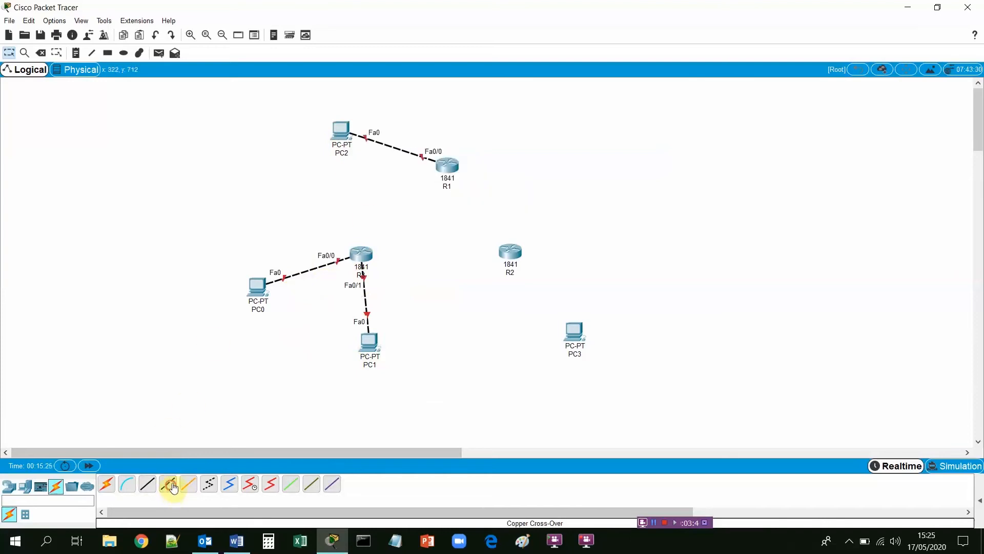
left_click(582, 336)
left_click(616, 377)
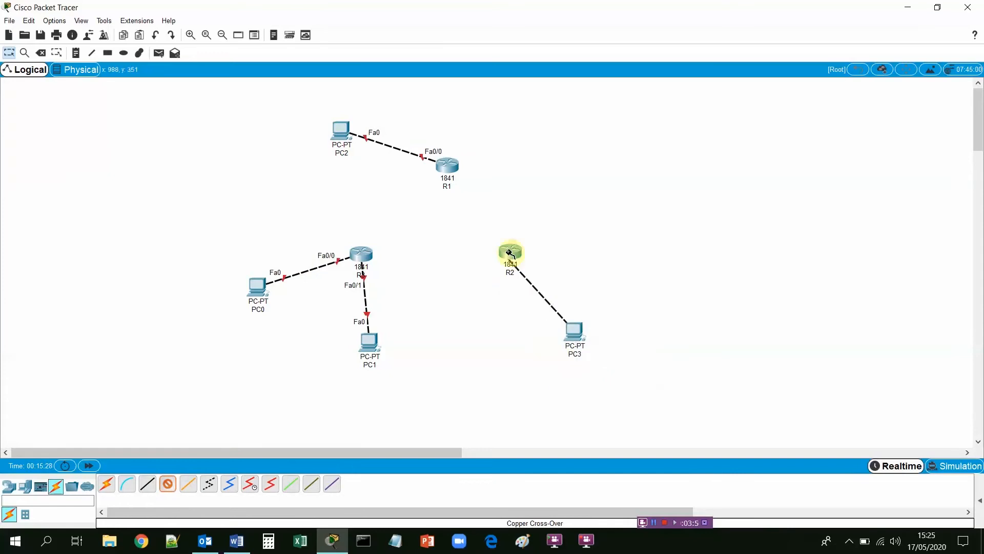
left_click(510, 254)
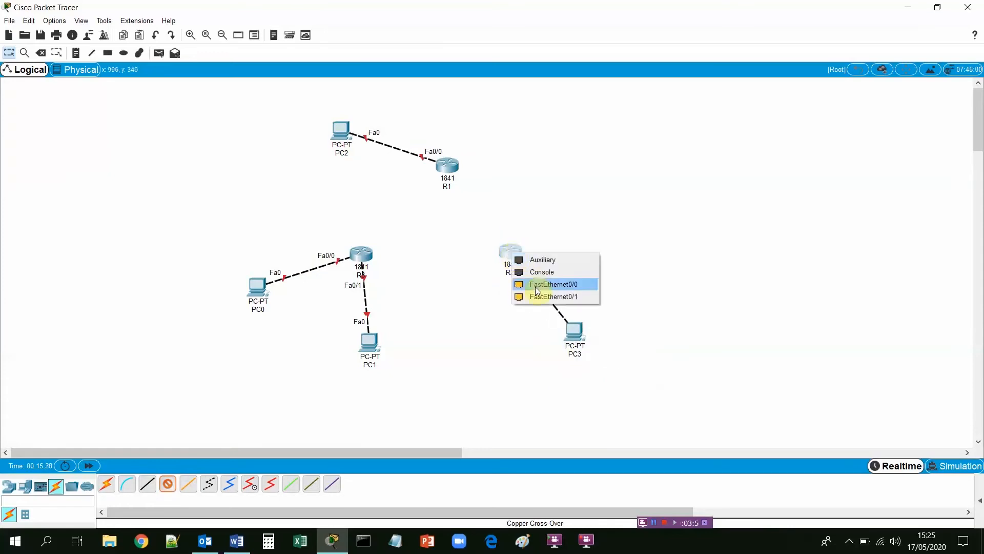
left_click(536, 285)
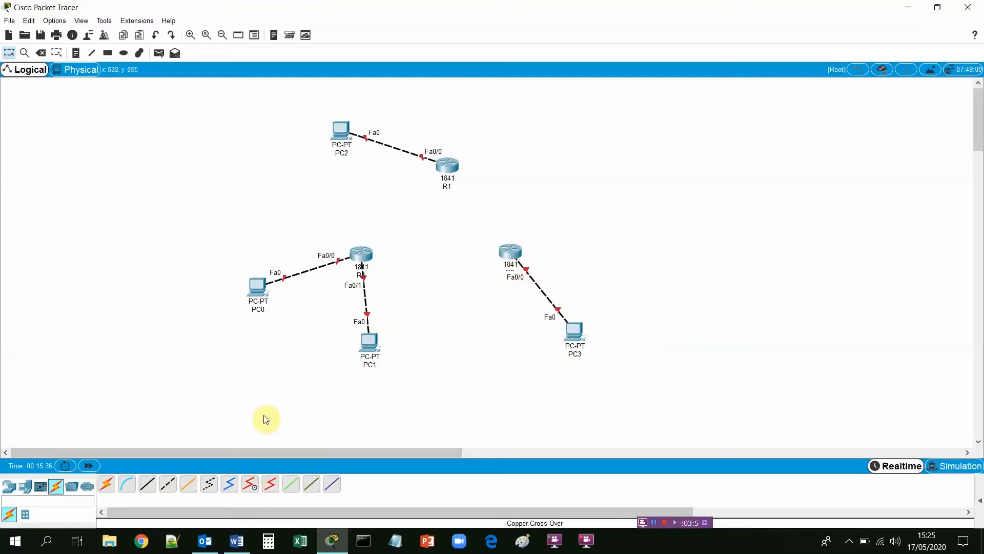
Step: Install an HWIC-2T serial module in the left expansion slot of router R1 and close its device window
left_click(251, 491)
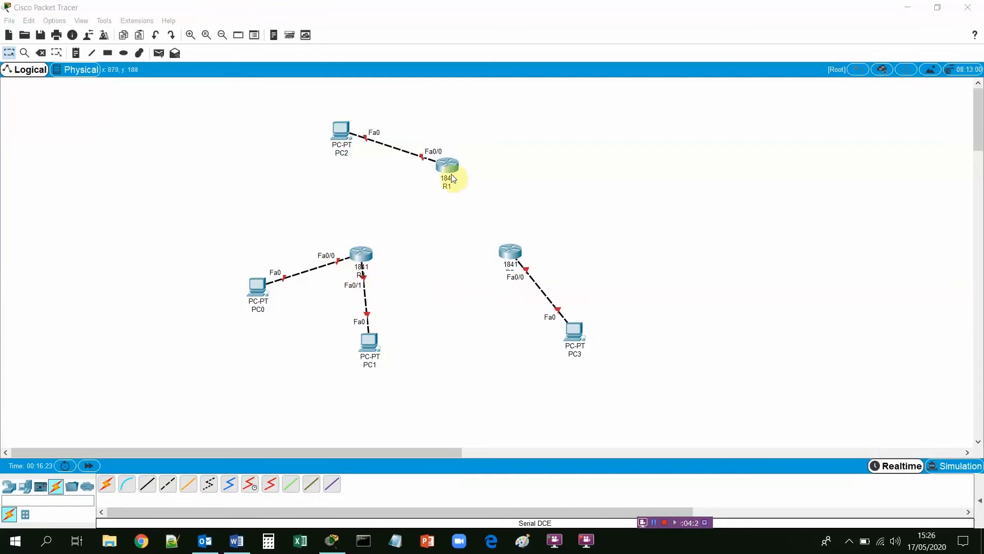
left_click(448, 167)
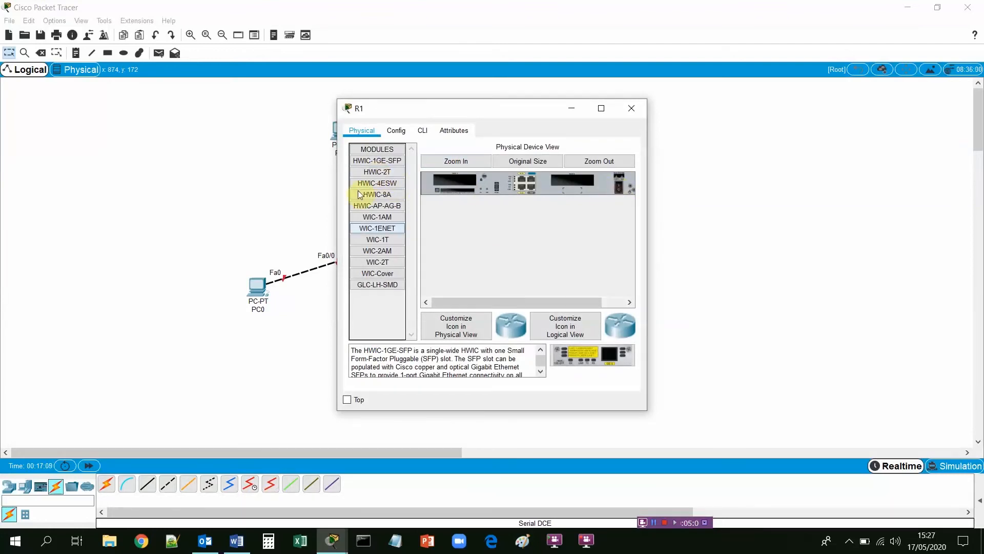
left_click(377, 172)
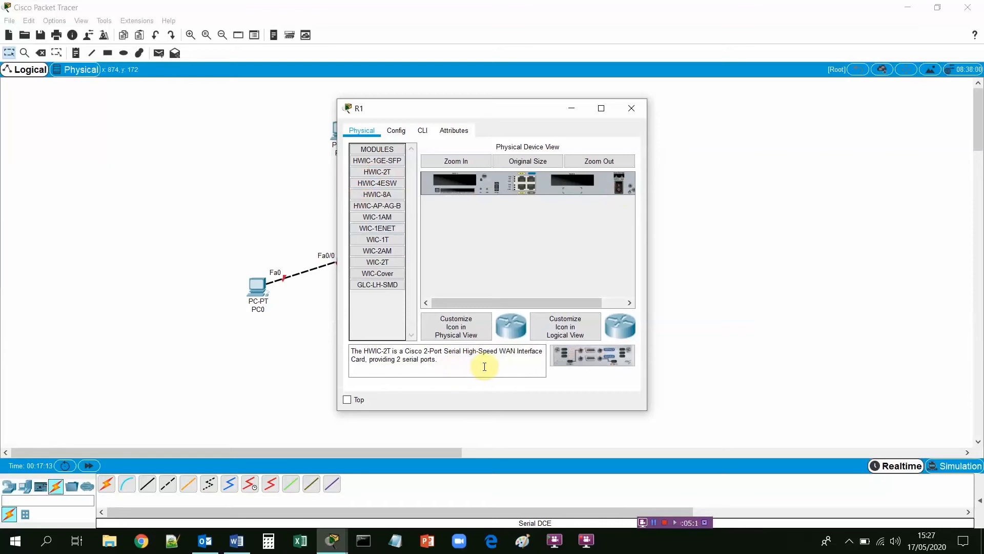
left_click_drag(600, 354, 456, 180)
left_click(633, 109)
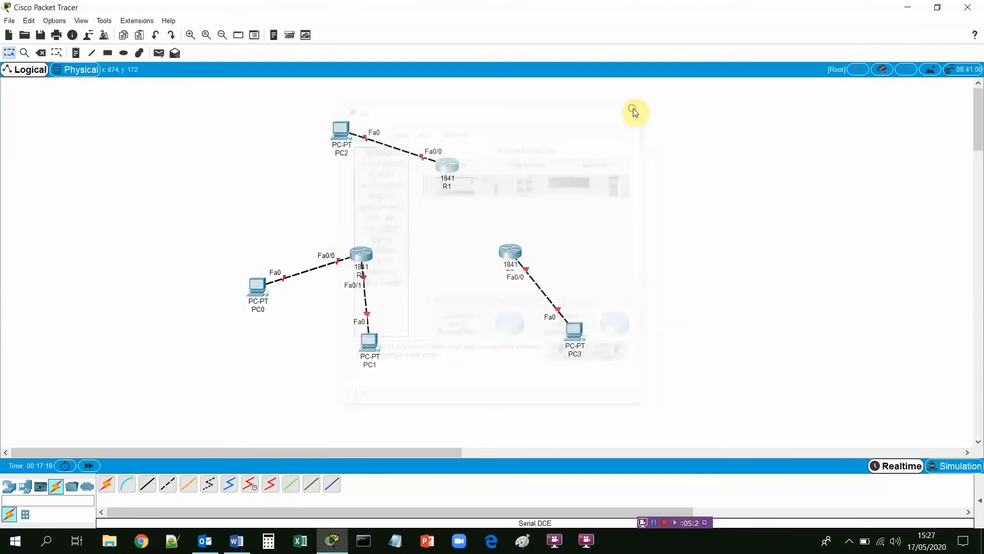
Step: With R3 powered off, install an HWIC-2T serial module in its left expansion slot and close its device window
left_click(364, 255)
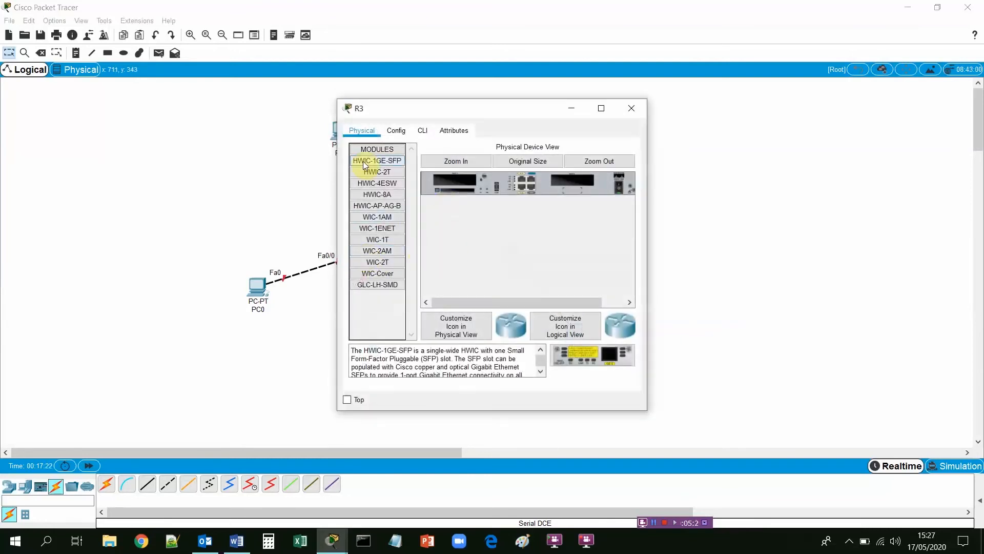
left_click_drag(377, 172, 620, 186)
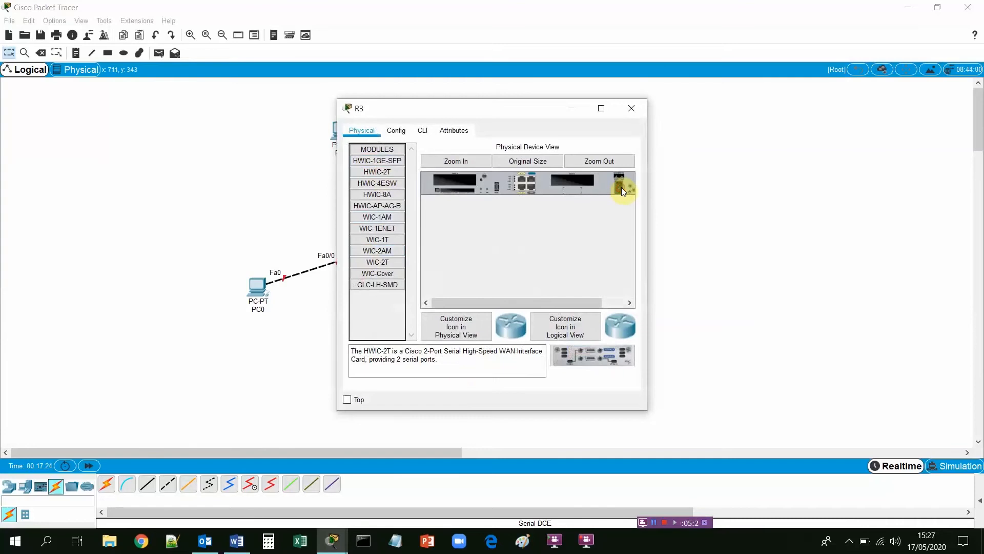
left_click_drag(598, 362, 455, 182)
left_click(632, 108)
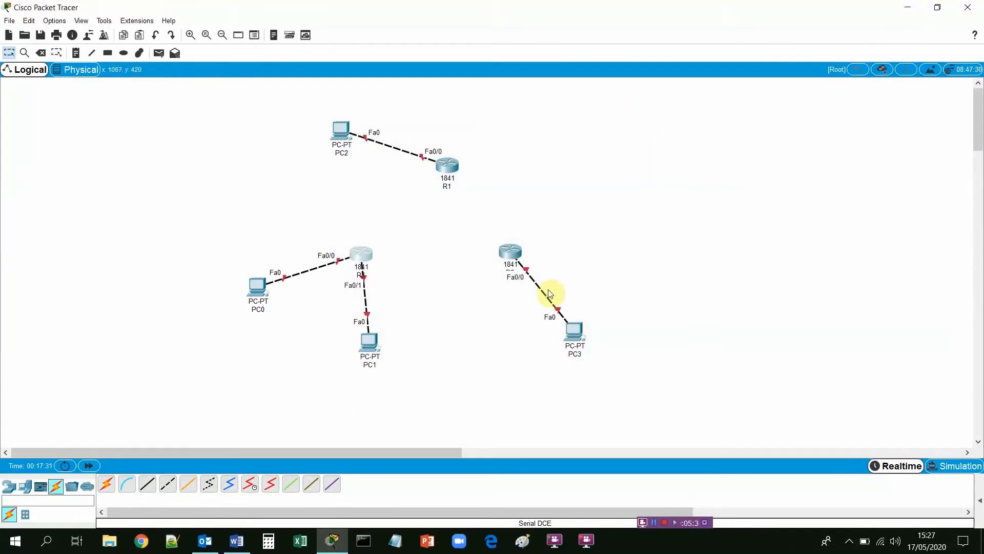
Step: Install an HWIC-2T serial module in the left expansion slot of router R2 and close its device window
left_click(517, 253)
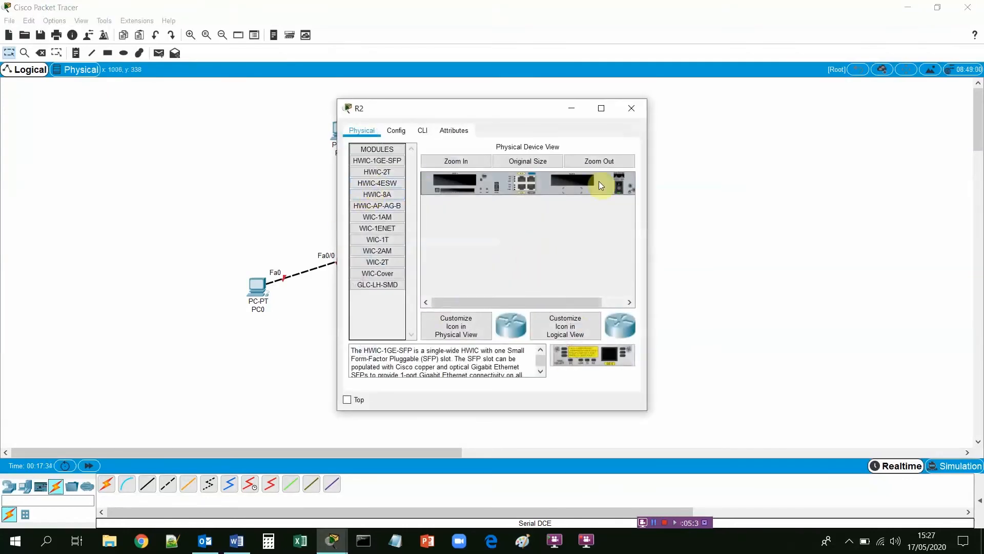
left_click(377, 172)
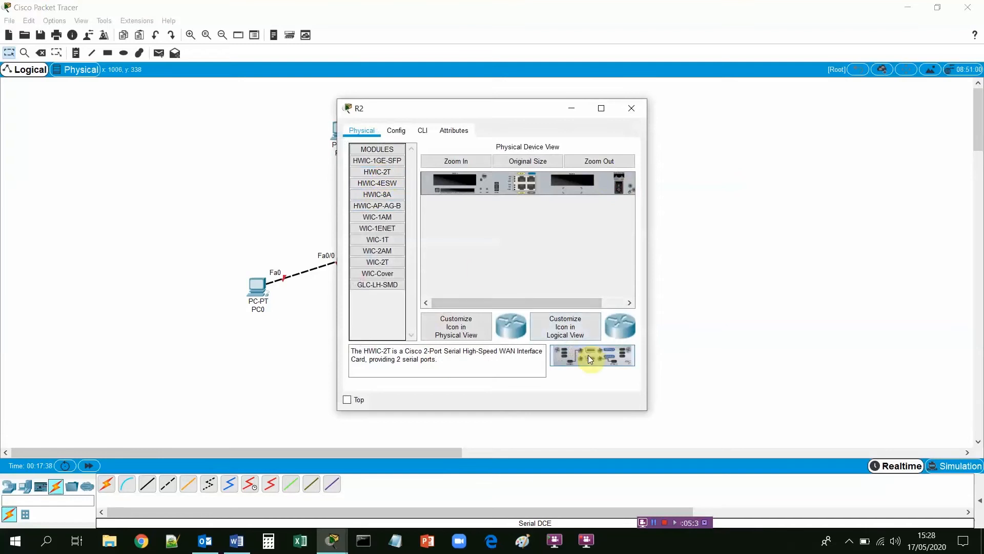
left_click_drag(589, 355, 456, 176)
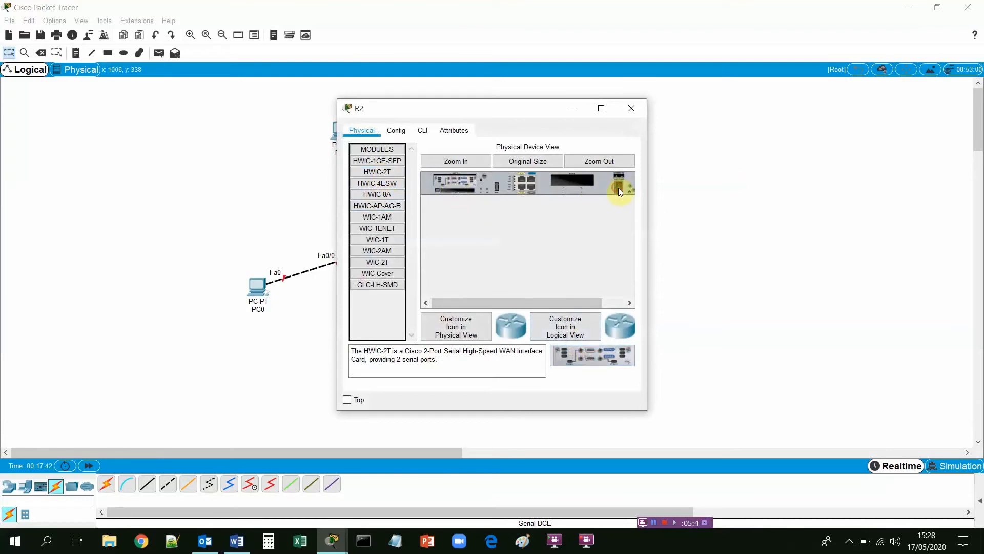
left_click(636, 108)
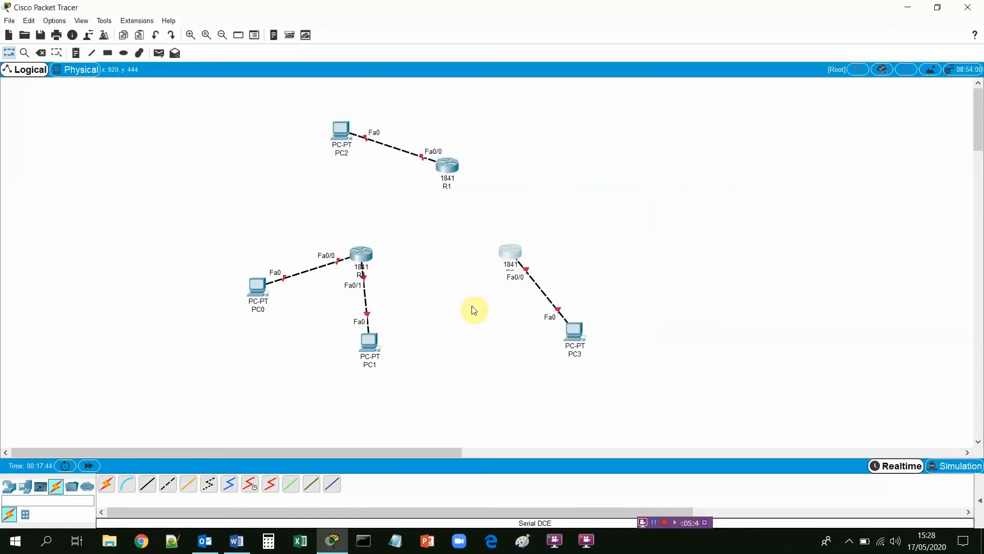
Step: Connect R1's Serial0/1/0 to R3's Serial0/1/0 with a Serial DCE cable, keeping R1 as the DCE end
left_click(249, 486)
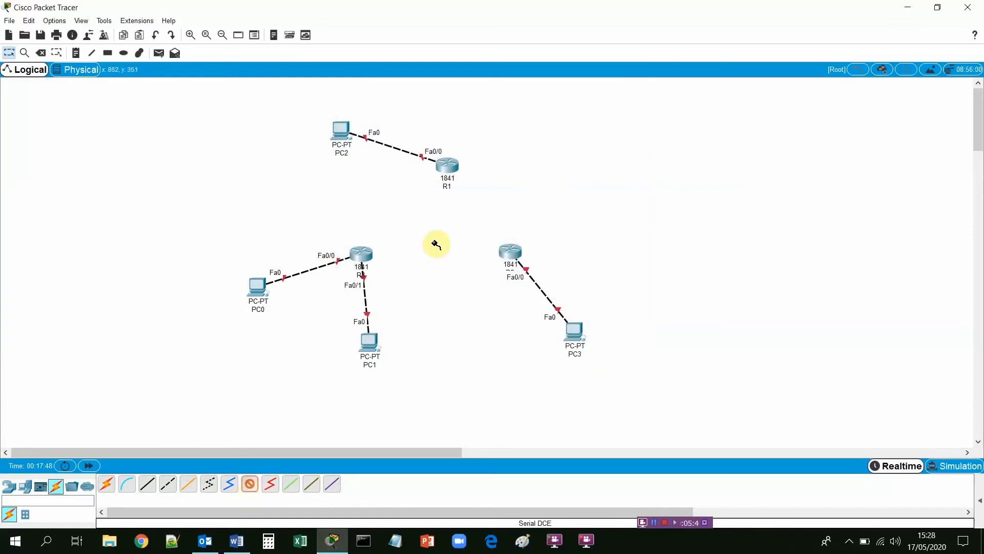
left_click(446, 168)
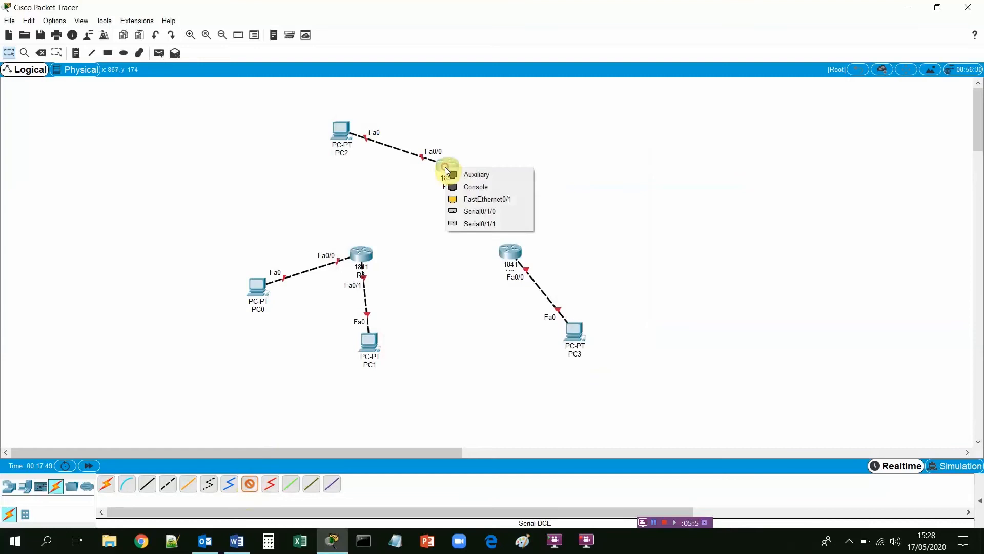
left_click(468, 211)
left_click(362, 254)
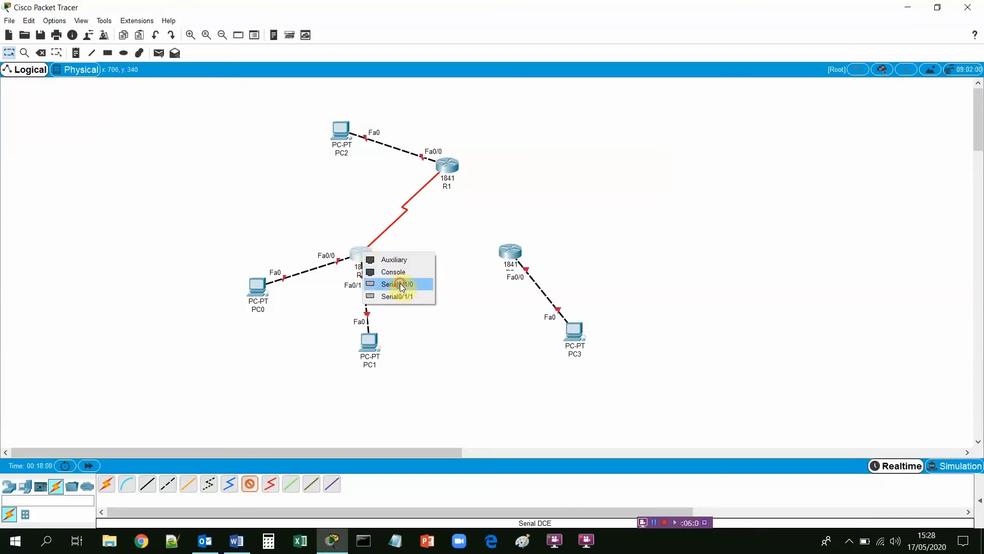
left_click(402, 285)
Step: Connect R1's Serial0/1/1 to R2's Serial0/1/1 with a Serial DCE cable, keeping R1 as the DCE end
left_click(250, 484)
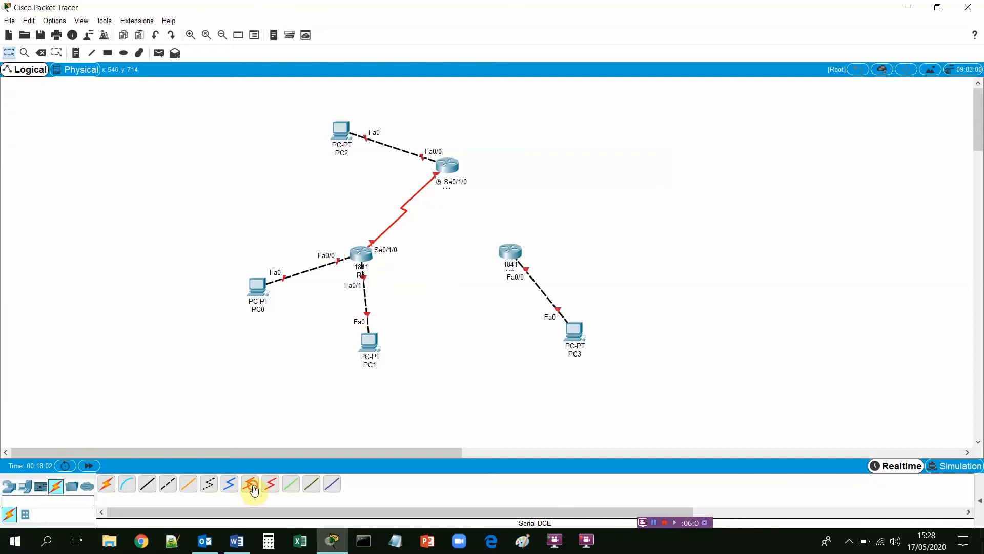
left_click(449, 167)
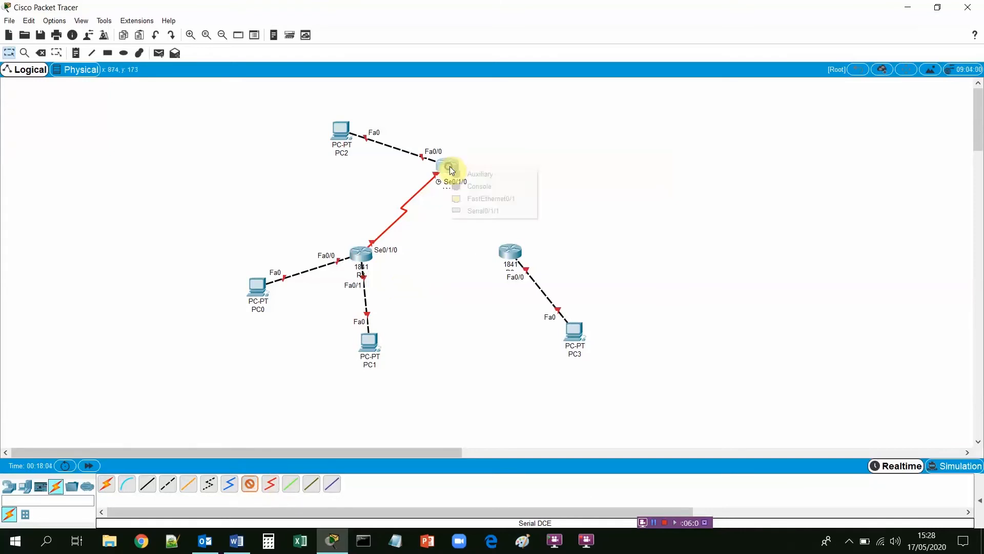
left_click(486, 211)
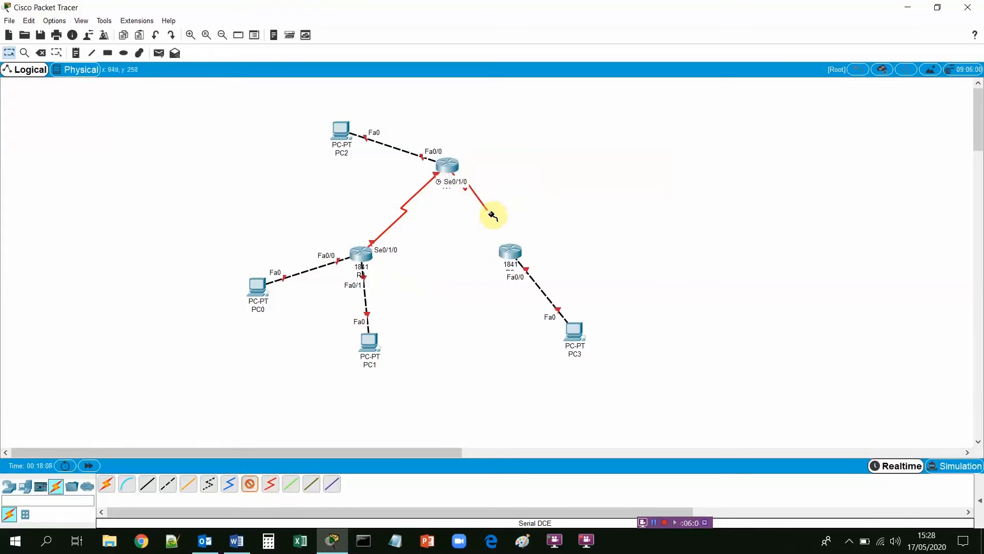
left_click(512, 251)
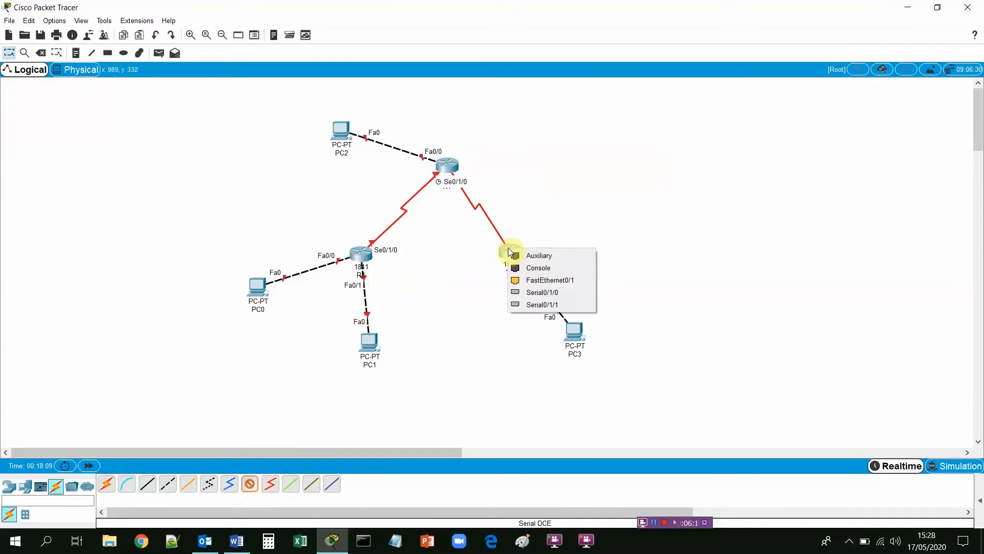
left_click(533, 306)
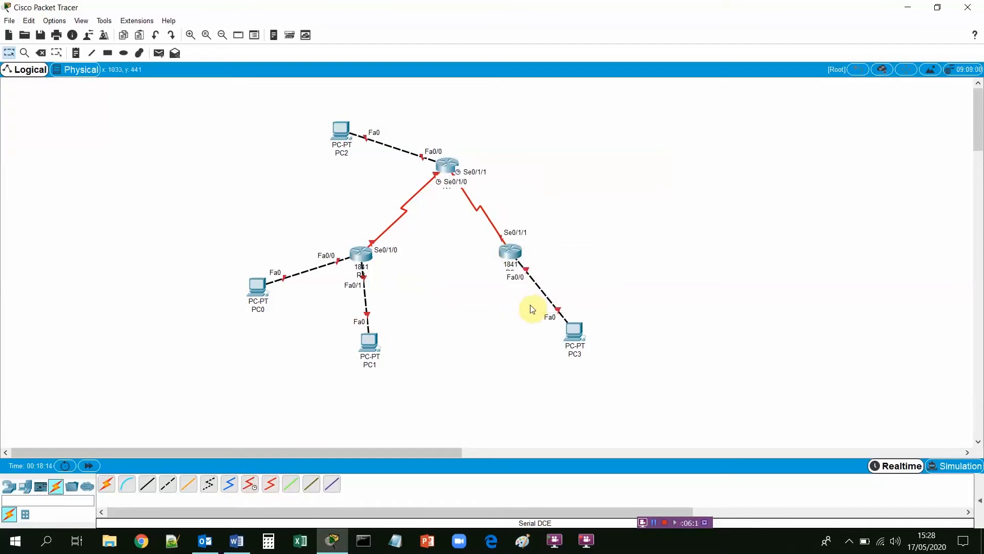
left_click(654, 522)
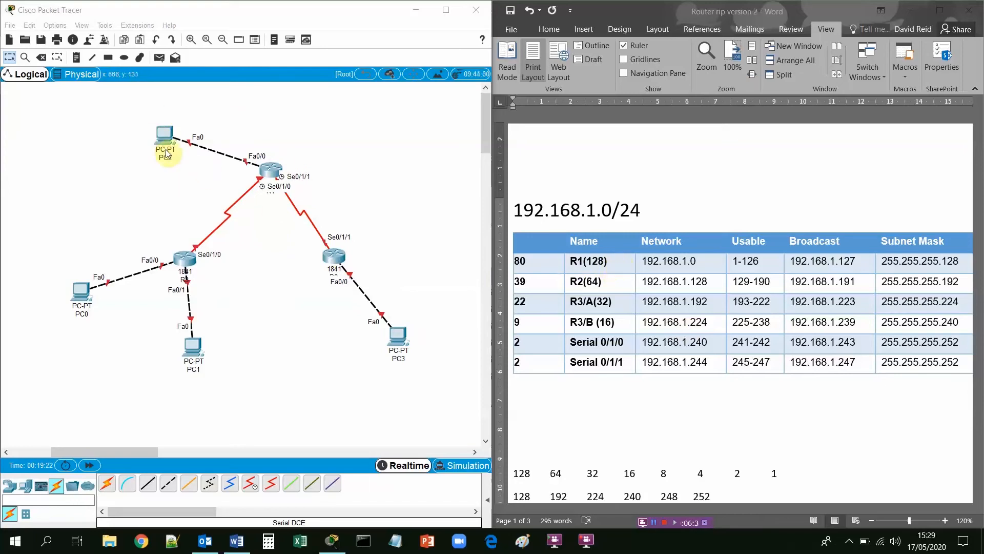
Step: Open R1's command line, decline the initial configuration dialog and enter global configuration mode through privileged mode
left_click(270, 172)
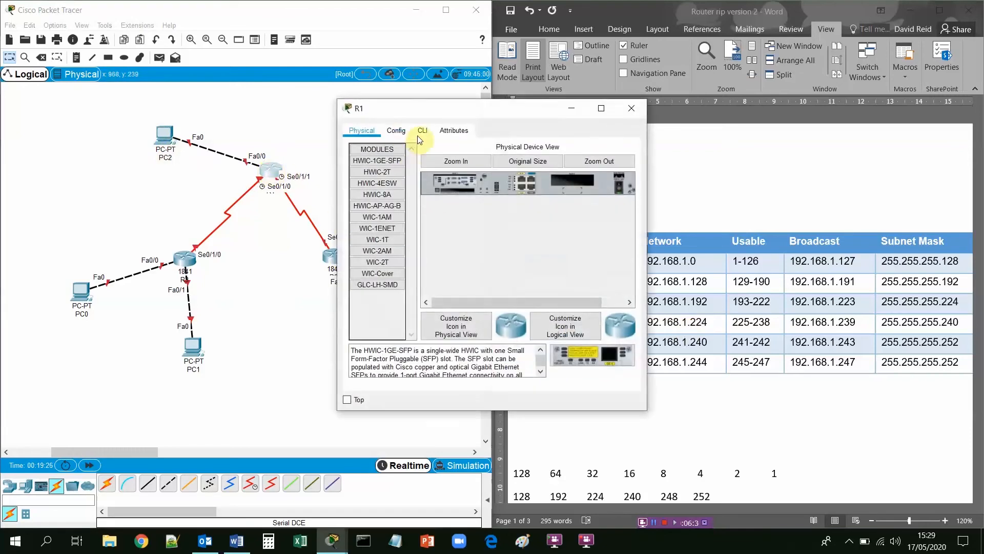
left_click(421, 132)
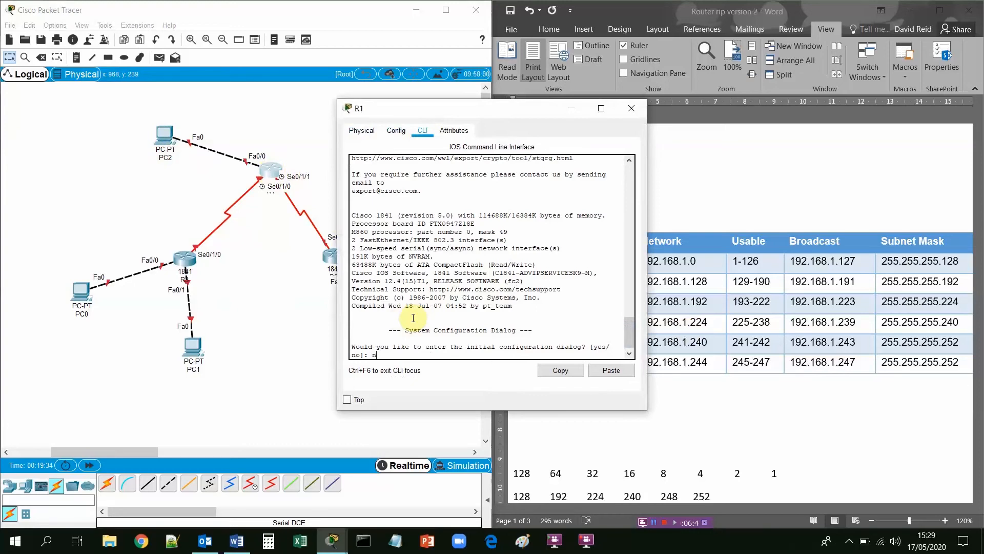
key("Return")
key("Return")
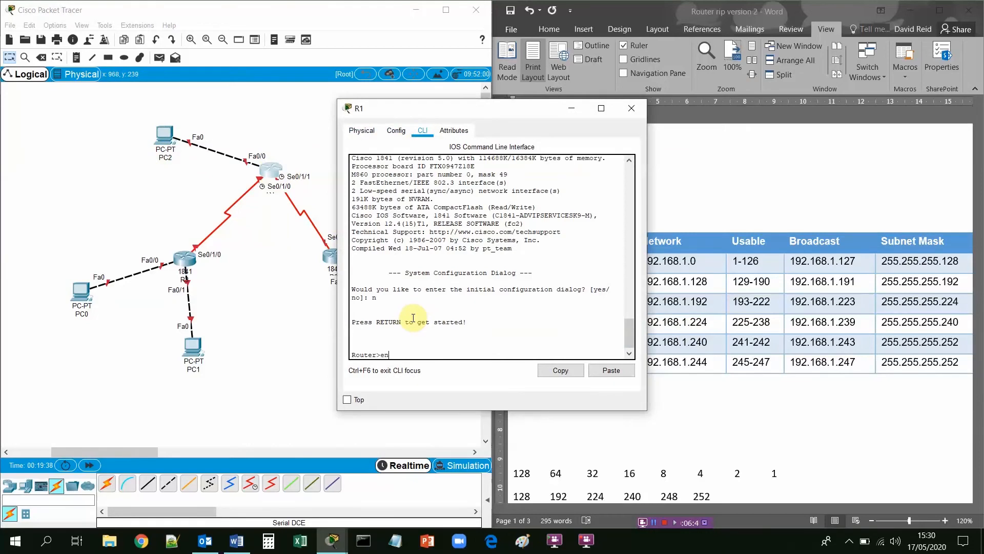
type("en")
key("Return")
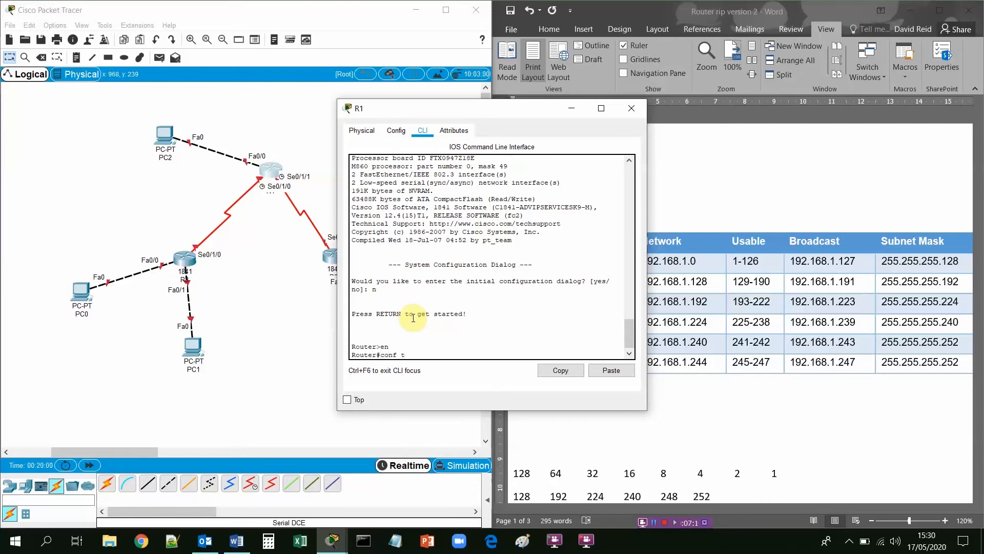
key("Tab")
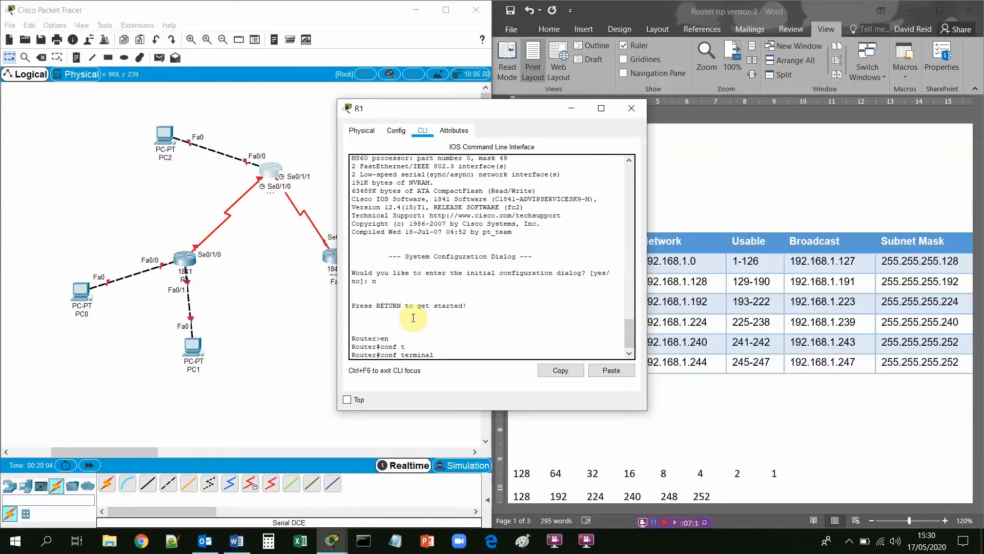
key("Return")
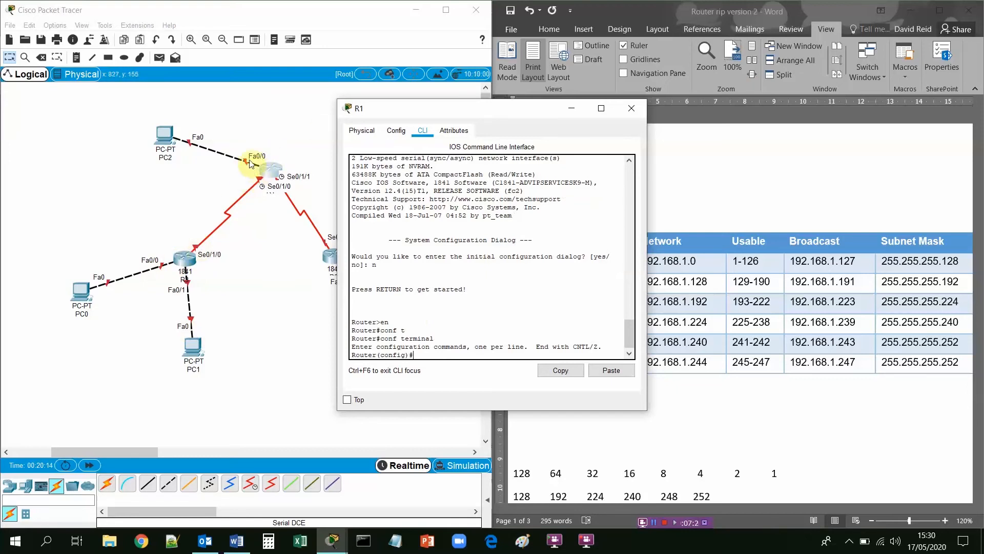
Step: Check the Always Show Port Labels in Logical Workspace option in the preferences and close them
left_click(55, 26)
left_click(66, 40)
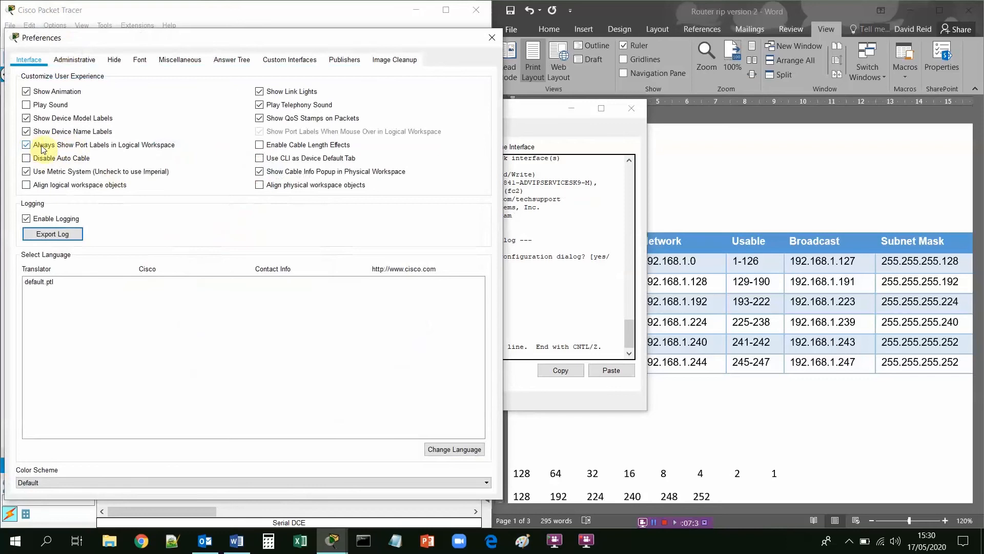
left_click(27, 145)
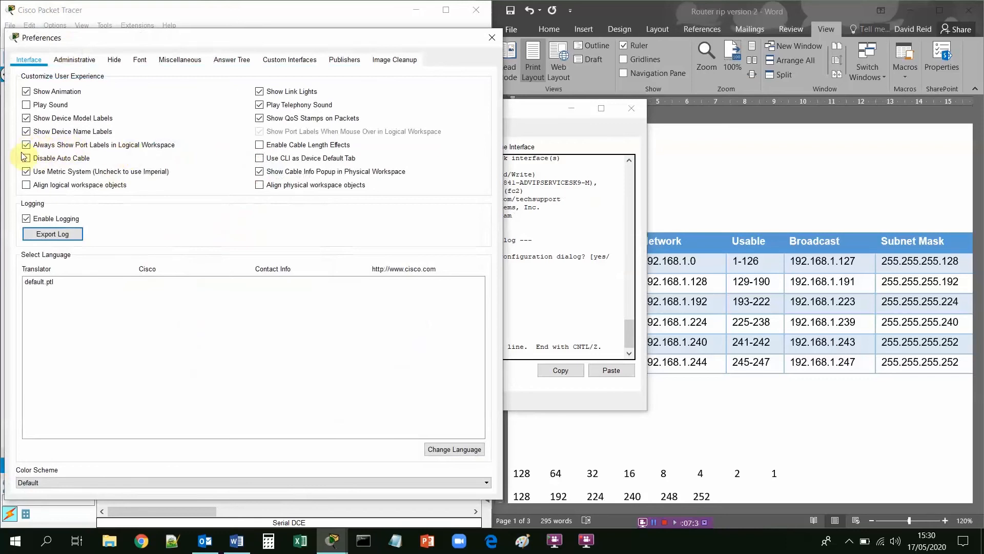
left_click(491, 37)
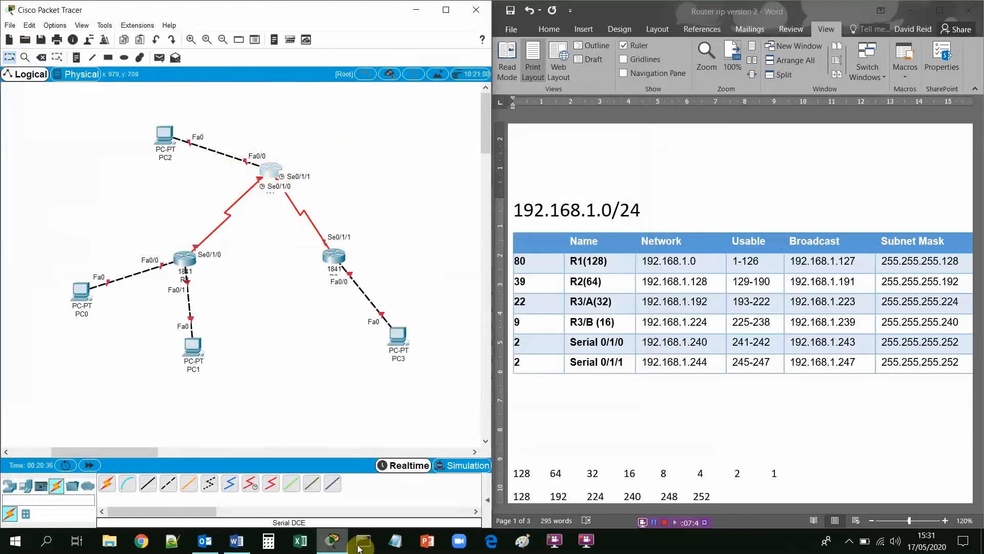
Step: Bring R1's command line window back clear of the addressing table and enter configuration of line console 0
left_click(274, 169)
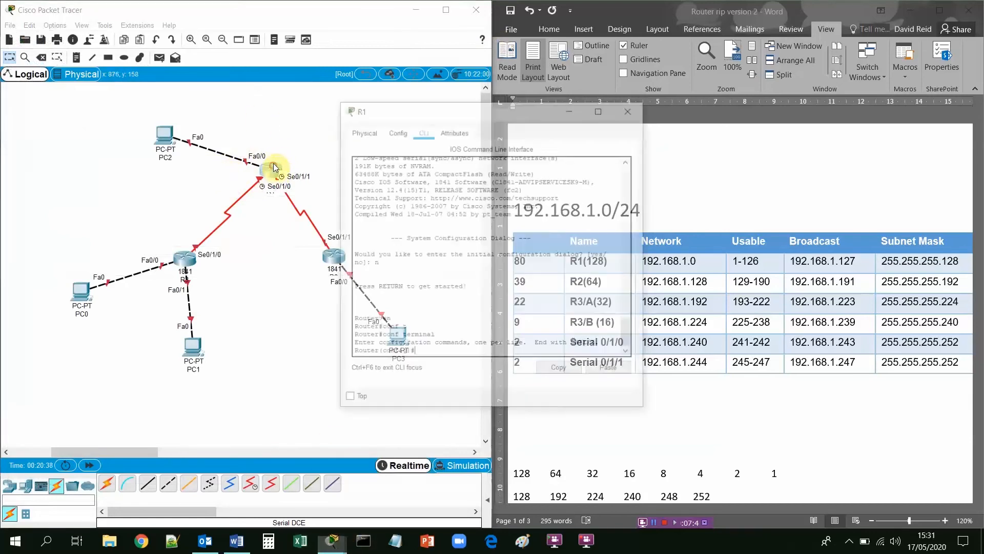
left_click_drag(461, 103, 451, 39)
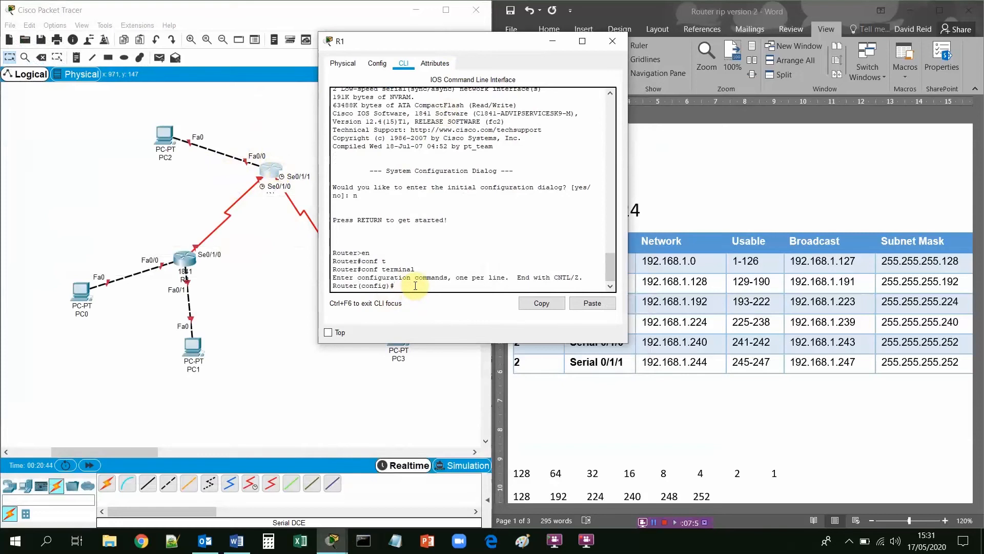
type("line co")
key("Tab")
type("0")
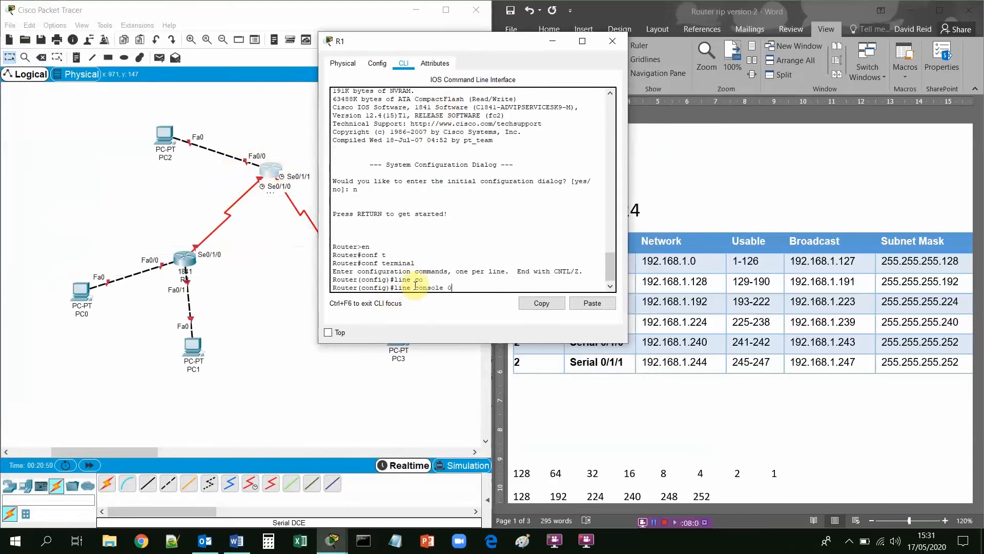
key("Return")
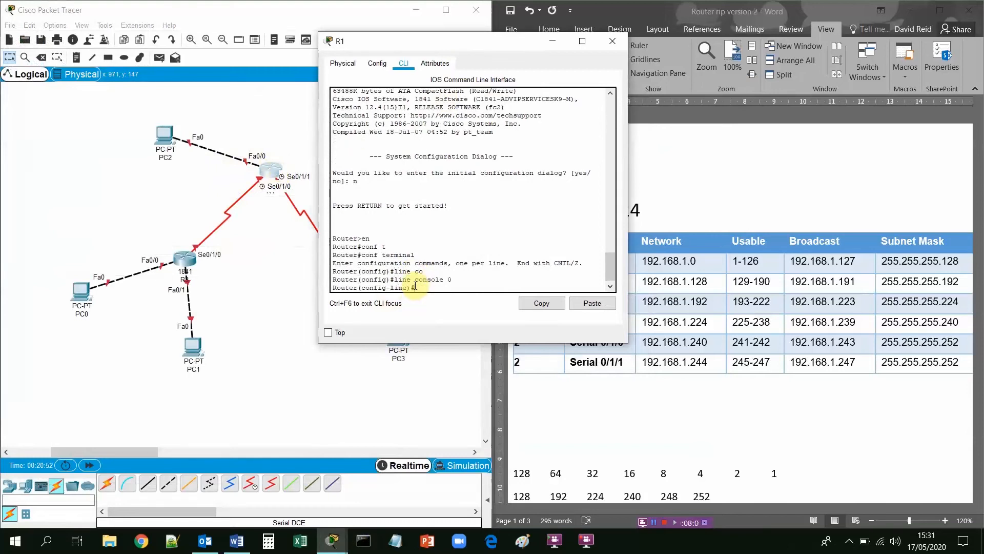
Step: Set exec-timeout 0 0 on R1's console line and return to global configuration mode
type("exec")
key("Tab")
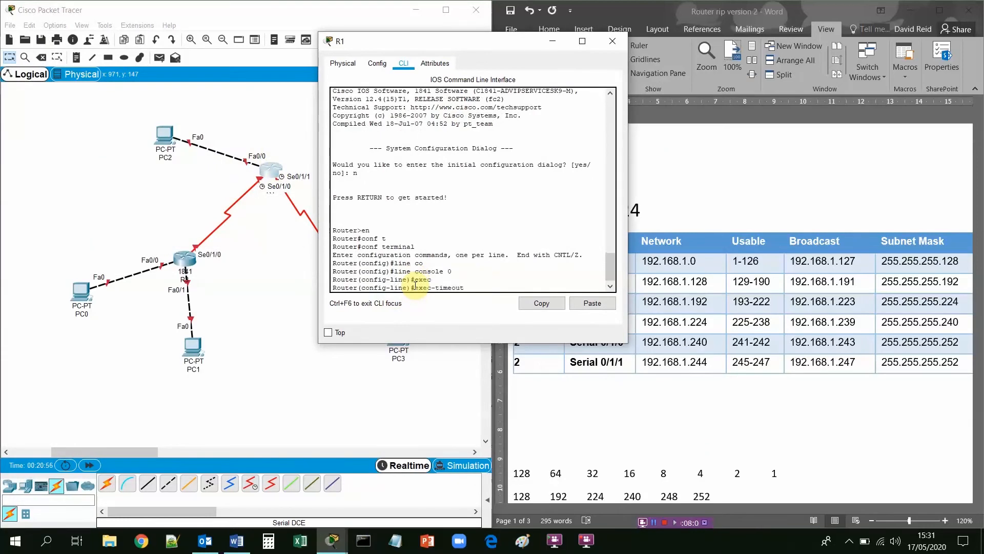
type("0 0")
key("Return")
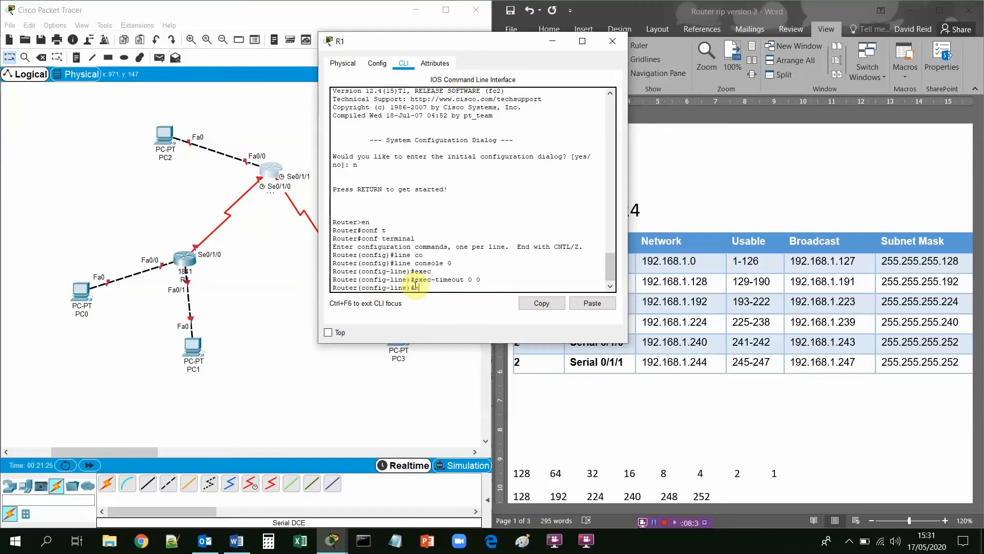
type("exit")
key("Return")
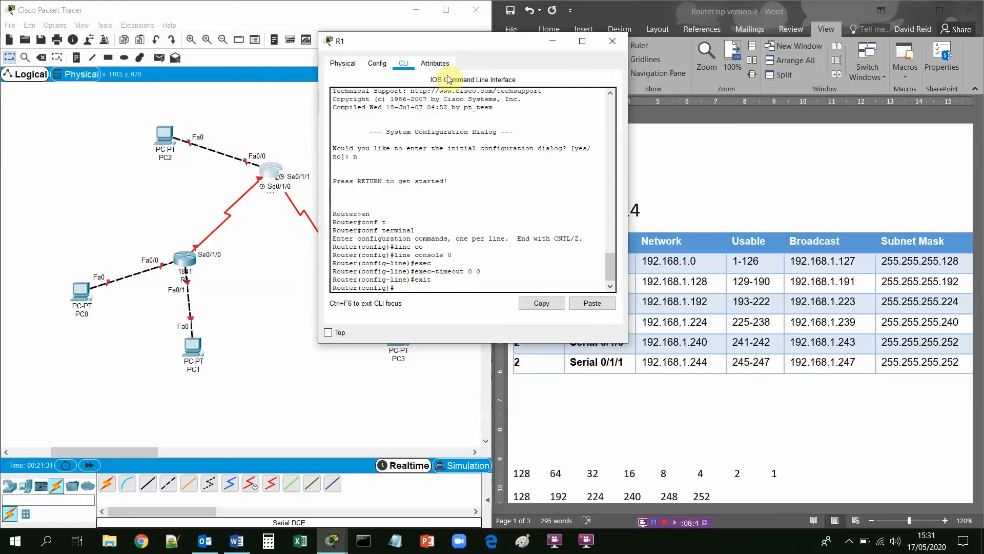
Step: Move R1's window clear of the addressing table and enter configuration of R1's interface fa0/0
left_click_drag(483, 43, 288, 223)
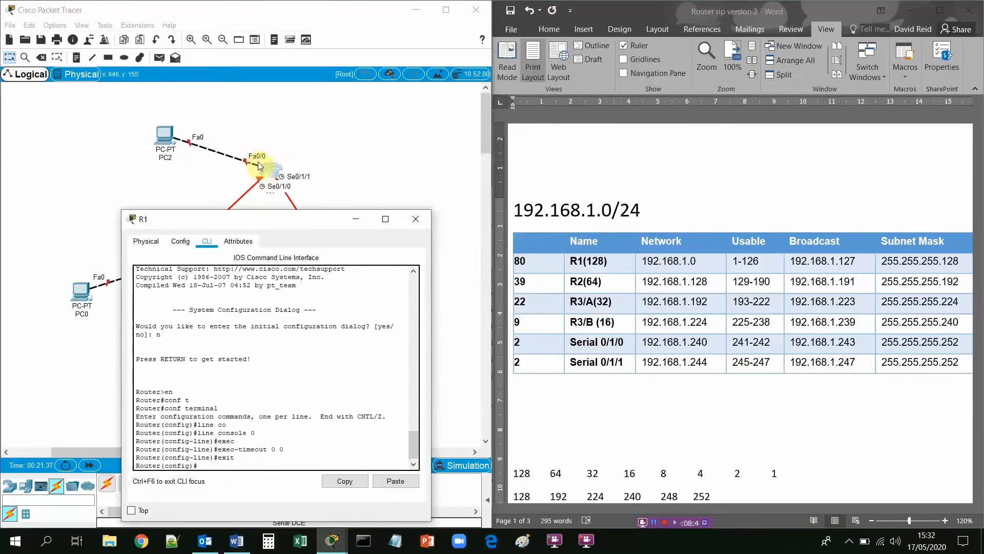
left_click_drag(263, 219, 248, 146)
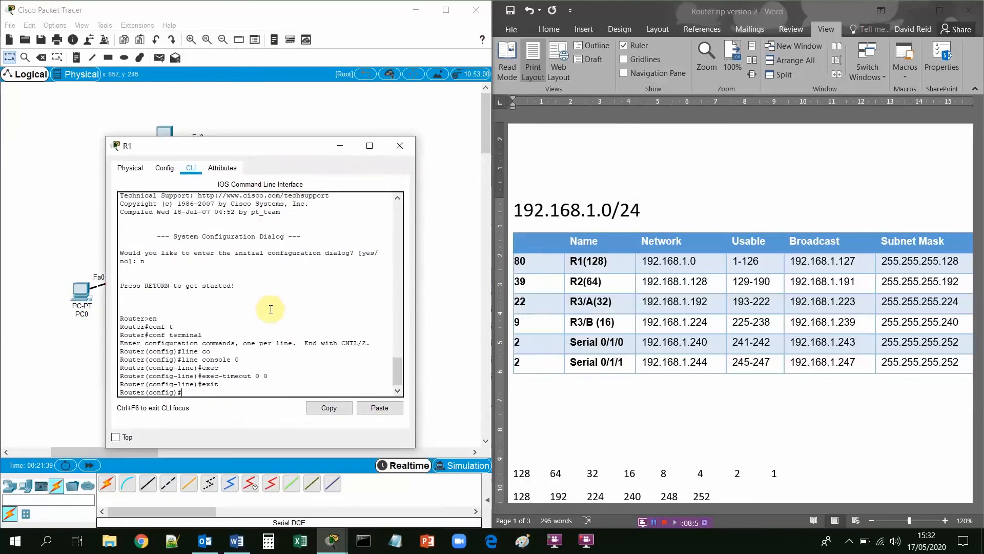
type("nter")
key("Tab")
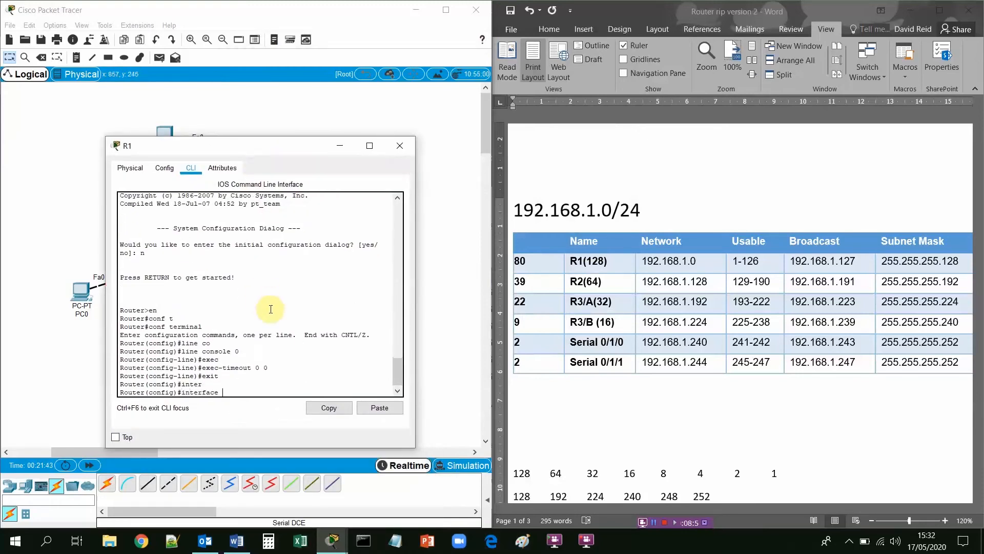
type("fa0/0")
key("Return")
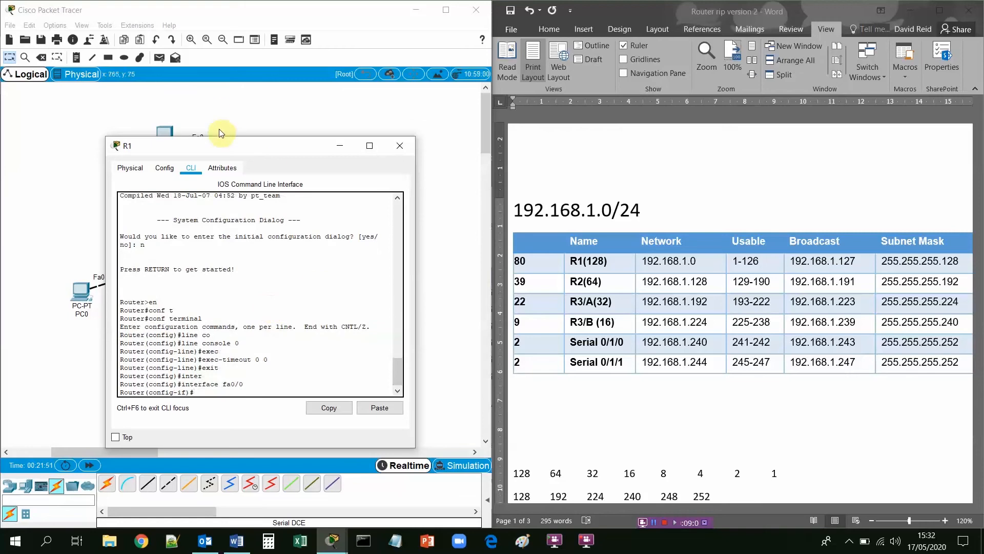
Step: Assign IP address 192.168.1.1 with subnet mask 255.255.255.128 to R1's fa0/0 interface
mouse_move(220, 145)
left_mouse_down()
mouse_move(300, 180)
mouse_move(272, 181)
mouse_move(256, 152)
mouse_move(218, 143)
left_mouse_up()
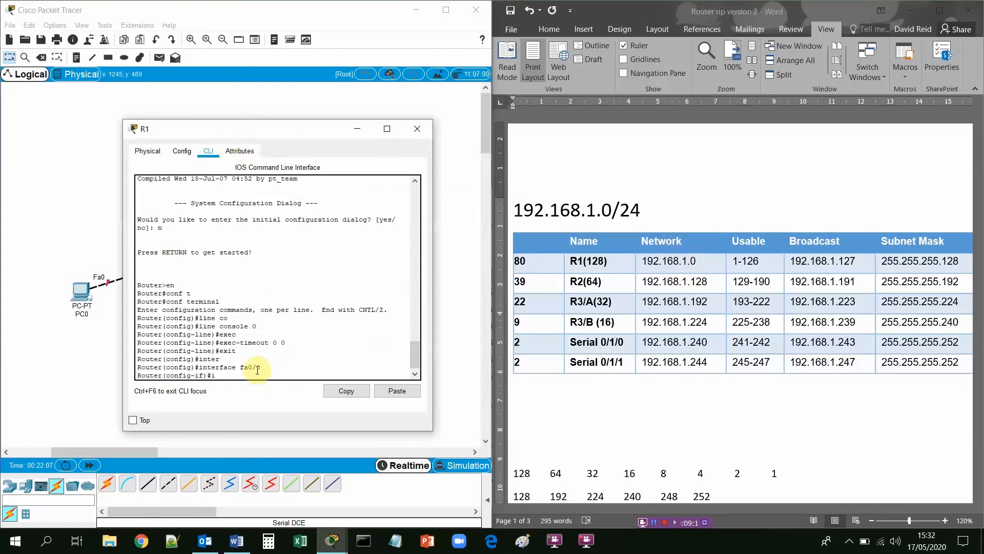
type("p add")
key("Tab")
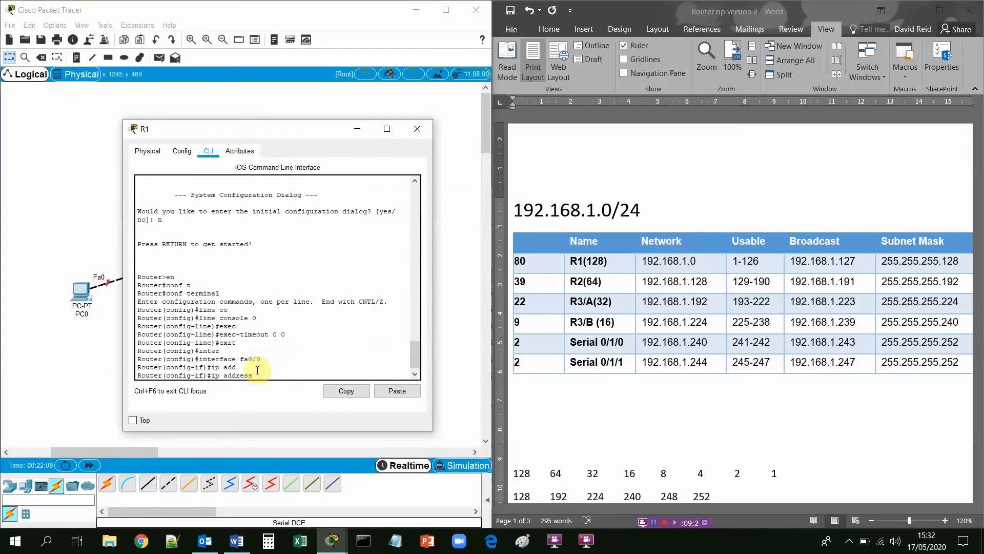
type("192.168.1.1 255.255.255.128")
key("Return")
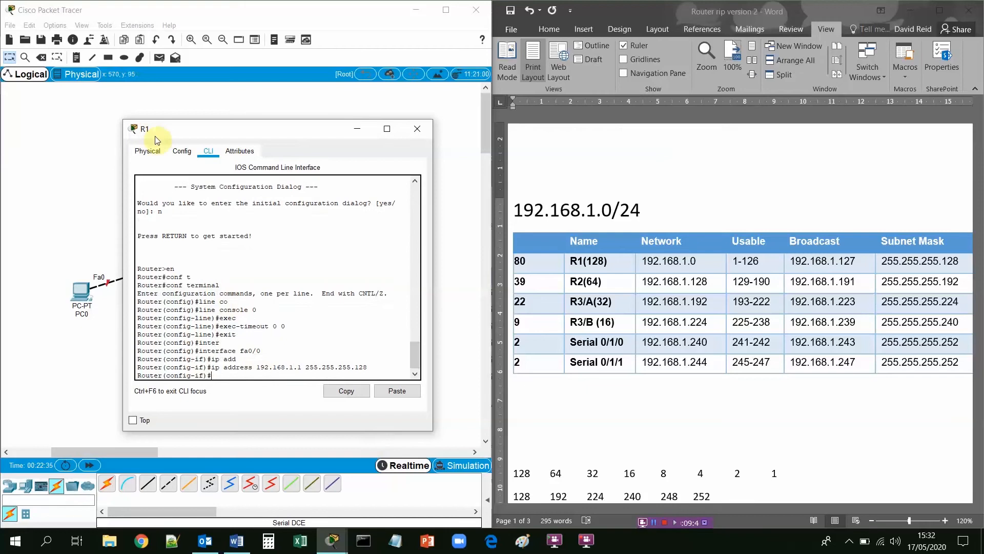
Step: Enable R1's fa0/0 interface with no shutdown, moving the window so the PC2 link can be seen
left_click_drag(190, 132, 327, 173)
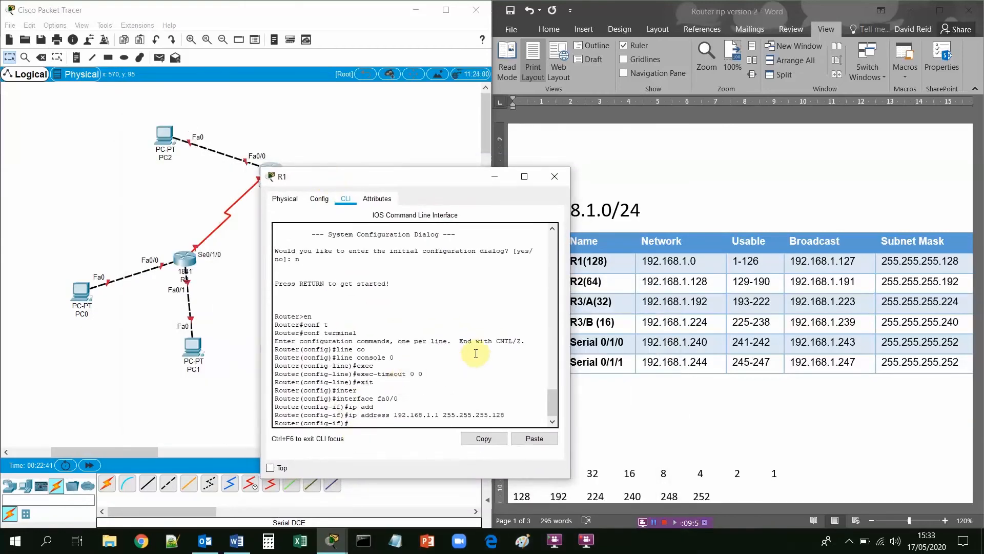
type("no sh")
key("Tab")
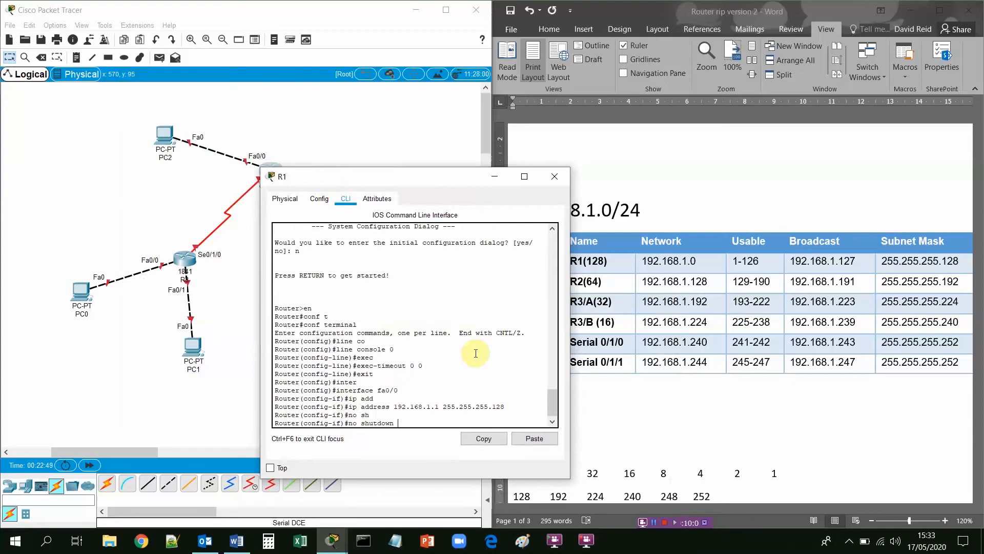
key("Return")
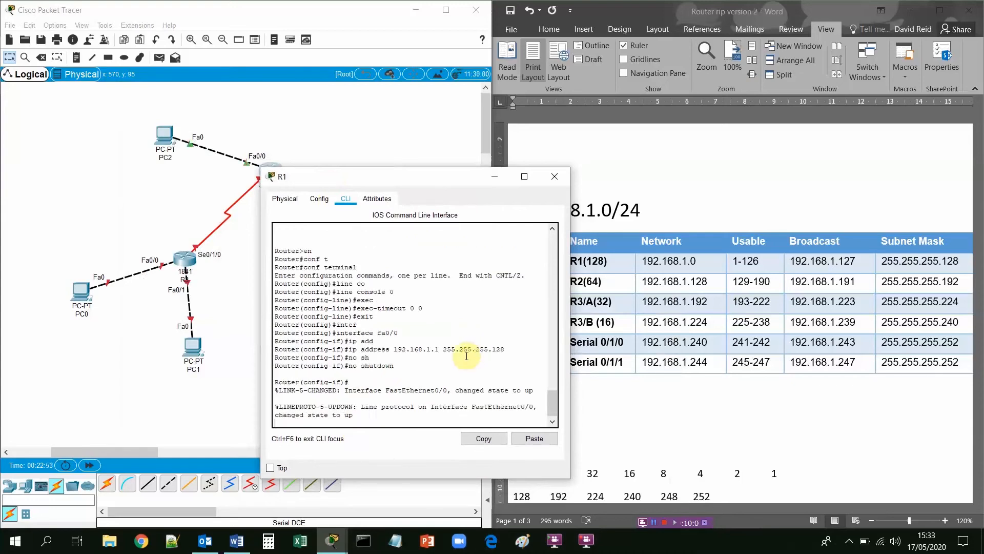
key("Return")
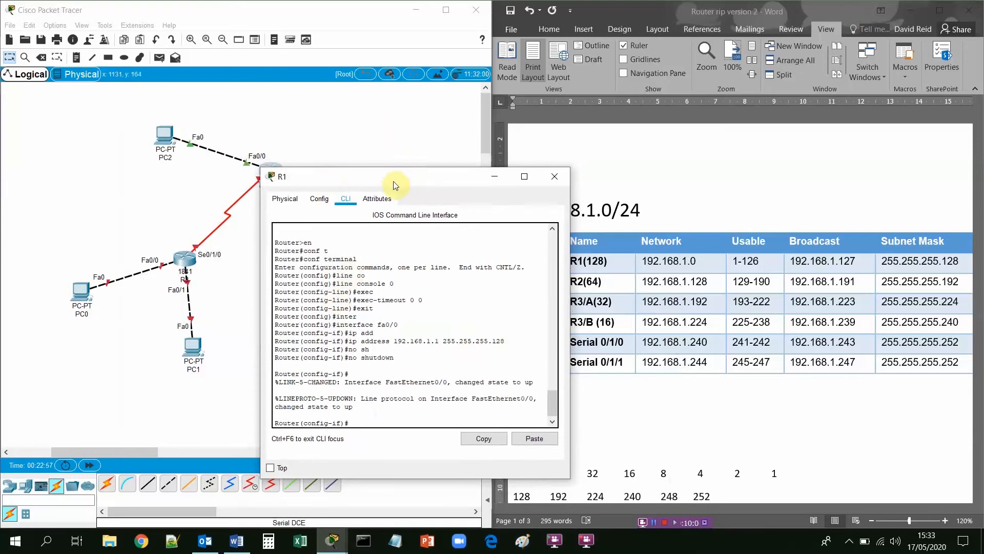
left_click(654, 521)
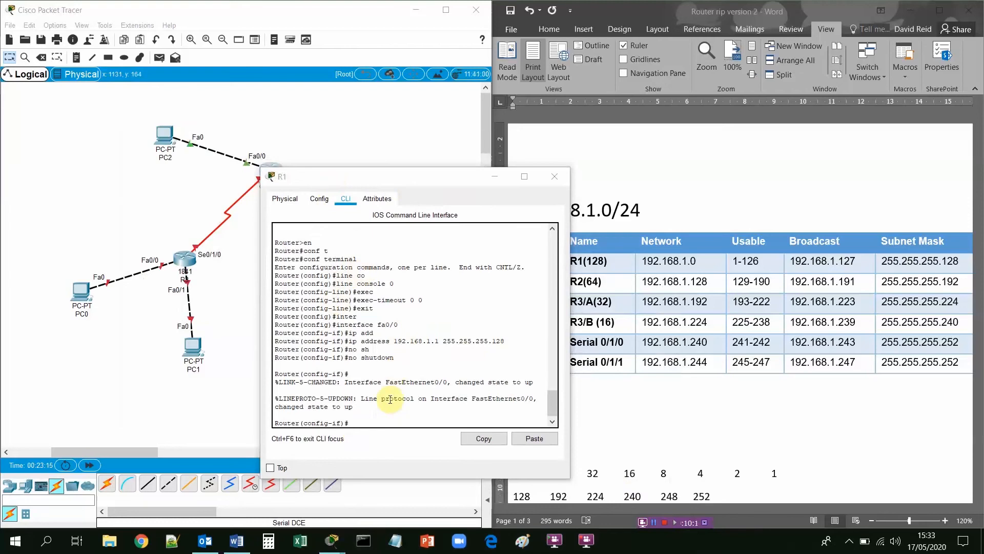
Step: Minimize R1's device window to uncover the network topology
left_click(494, 176)
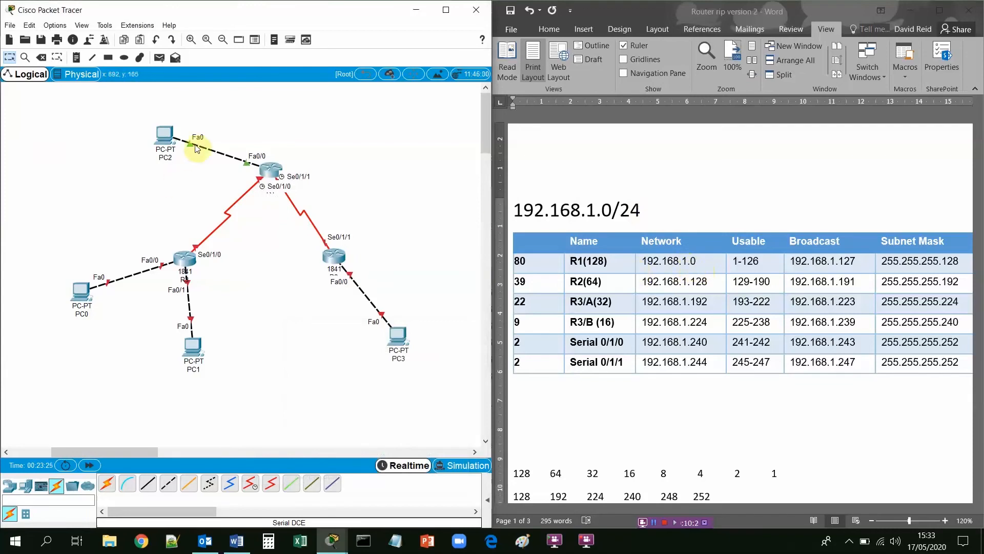
Step: Assign the static IP address 192.168.1.126 to PC2 in its IP configuration
left_click(164, 145)
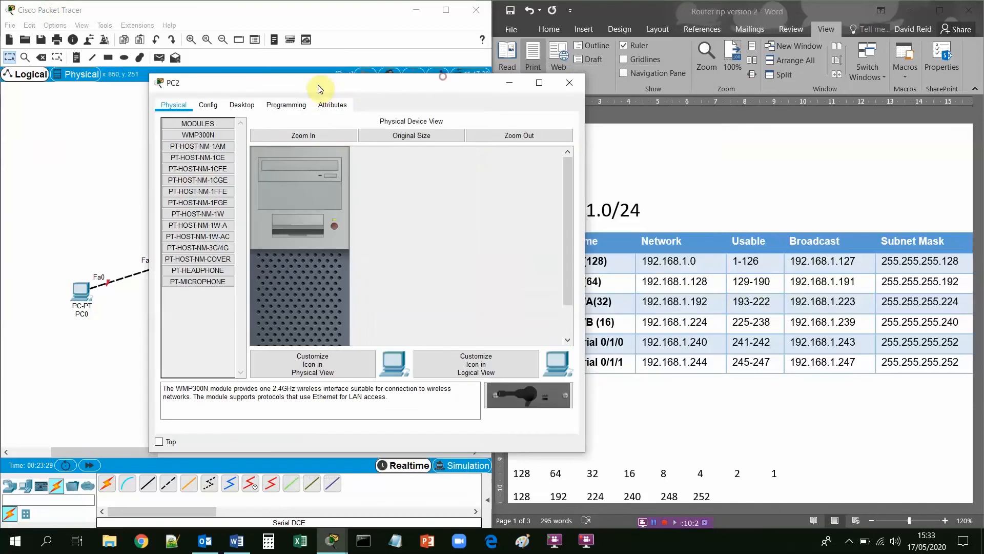
left_click(241, 105)
left_click(202, 155)
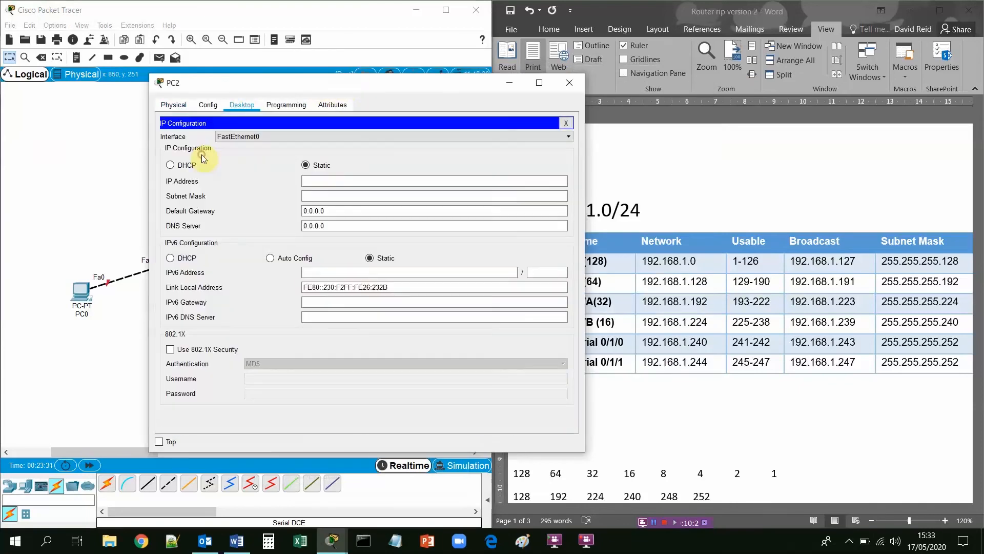
left_click(320, 182)
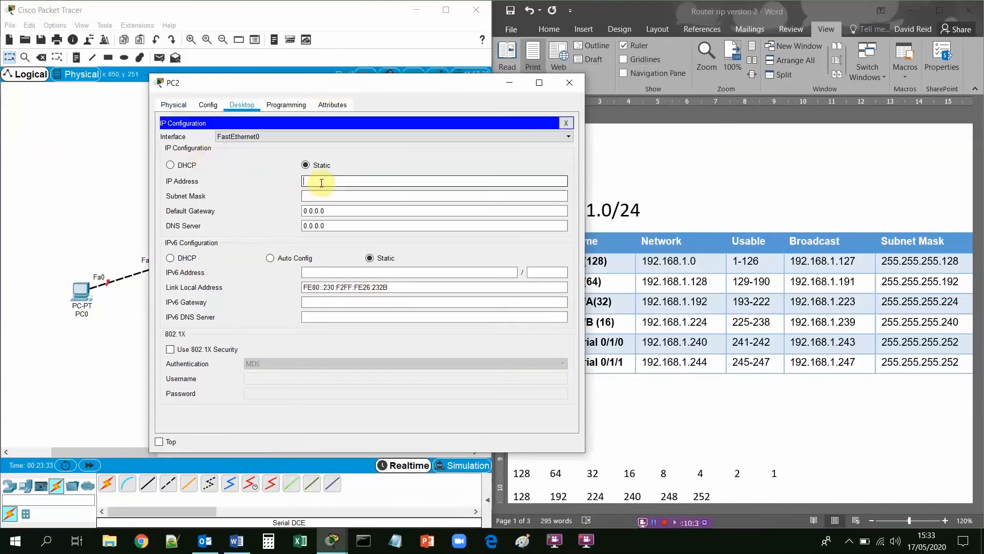
type("192.168")
type(".1.")
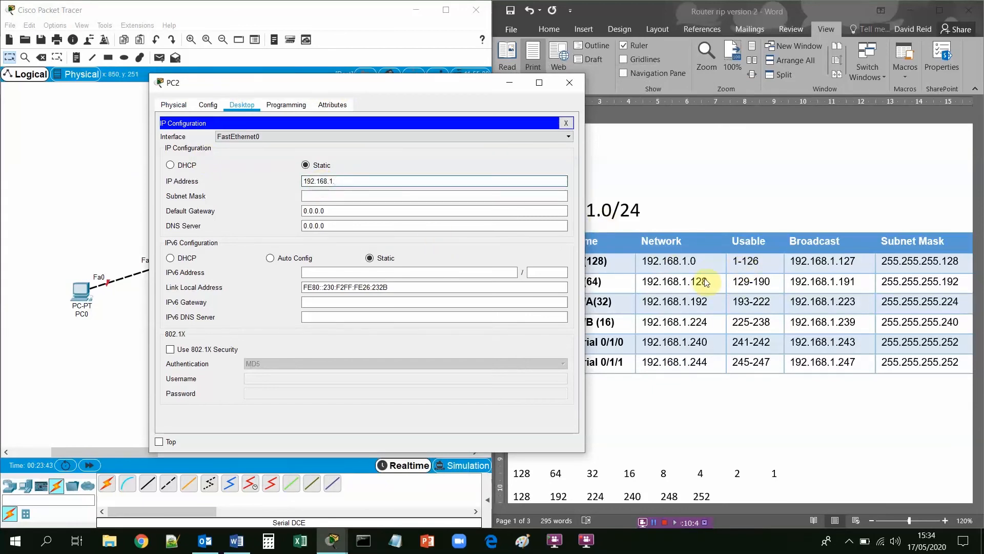
type("126")
key("Tab")
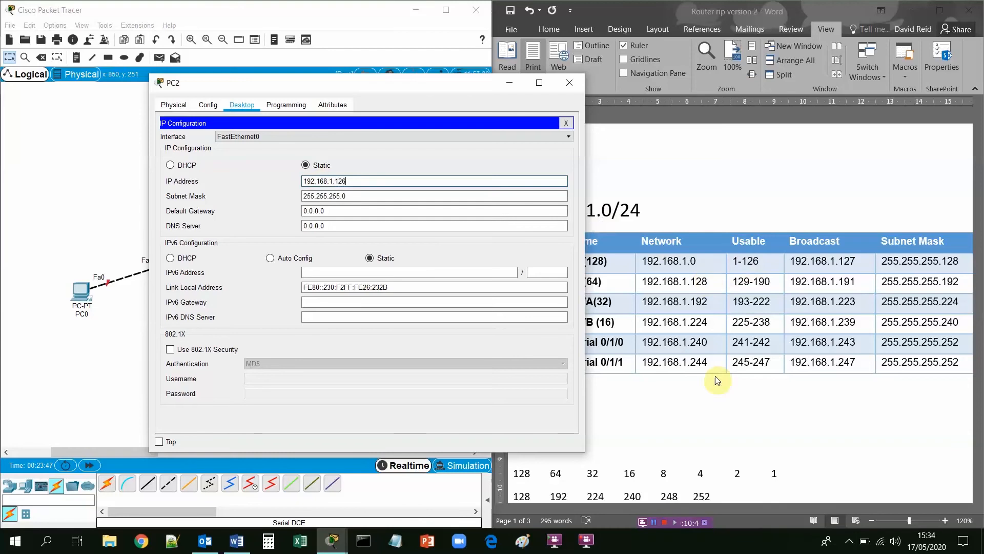
Step: Set PC2's subnet mask to 255.255.255.128 and default gateway to 192.168.1.1, closing its IP configuration
left_click(354, 196)
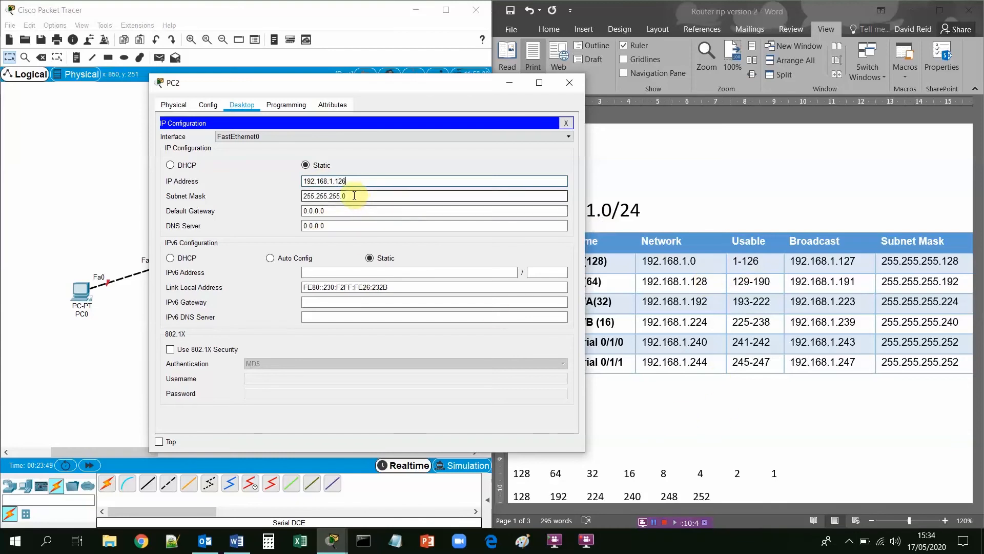
left_click(385, 211)
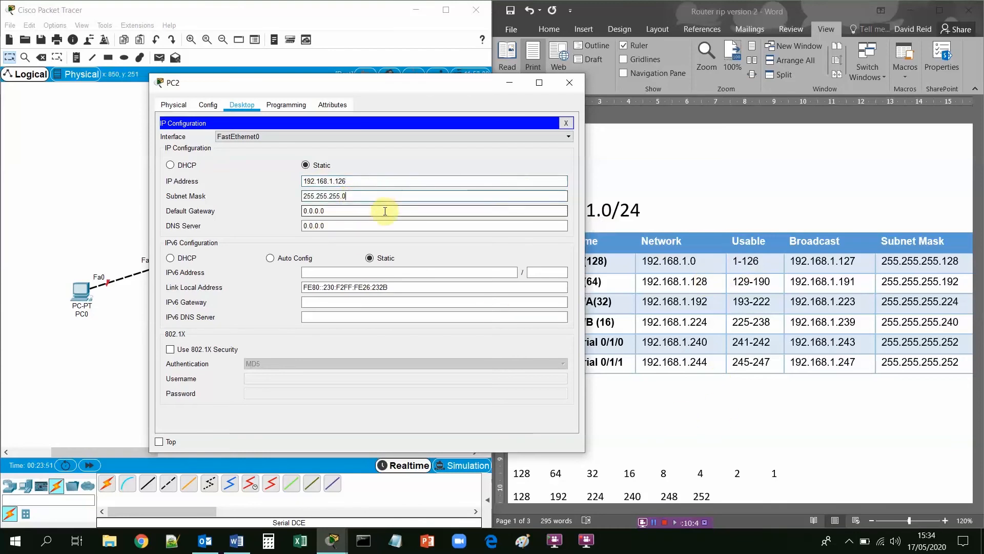
key("shift+Tab")
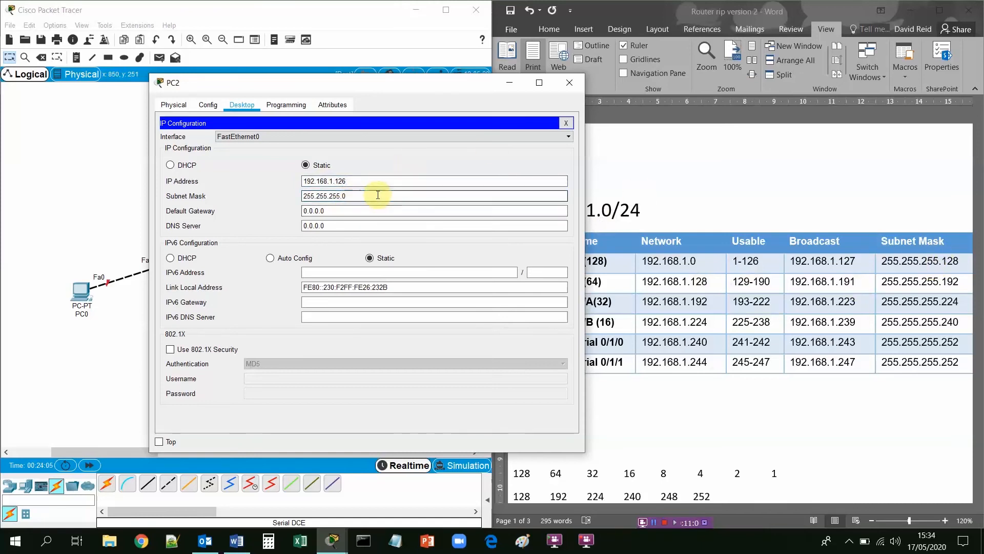
type("28")
left_click_drag(343, 210, 288, 219)
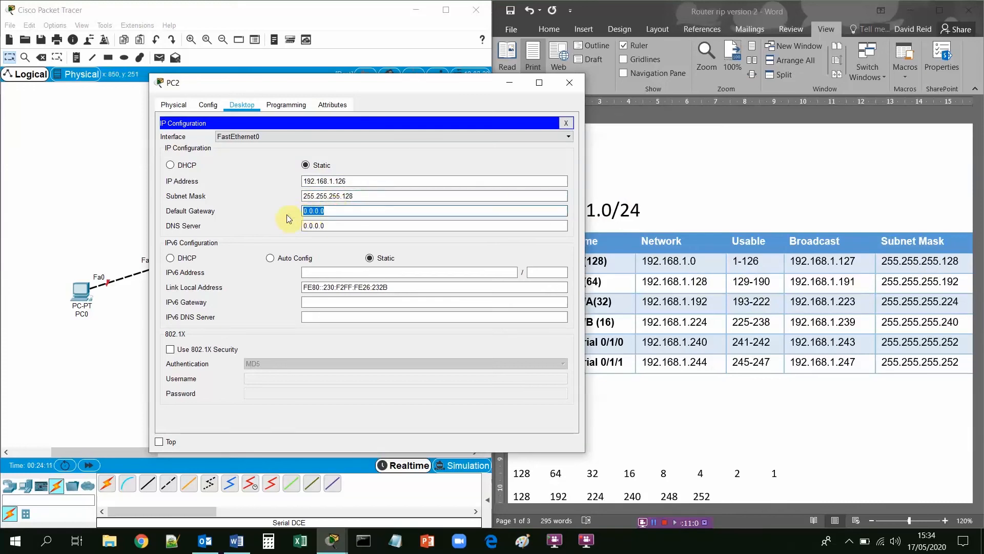
type("192.168.1.1")
left_click(567, 125)
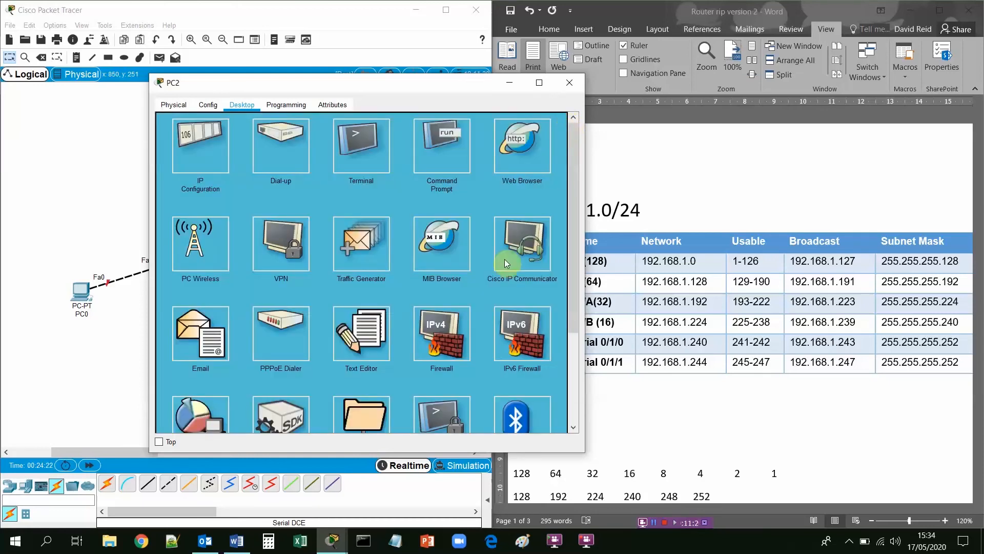
Step: Ping 192.168.1.1 from PC2's command prompt to test the link to R1, and close PC2's window
left_click(443, 152)
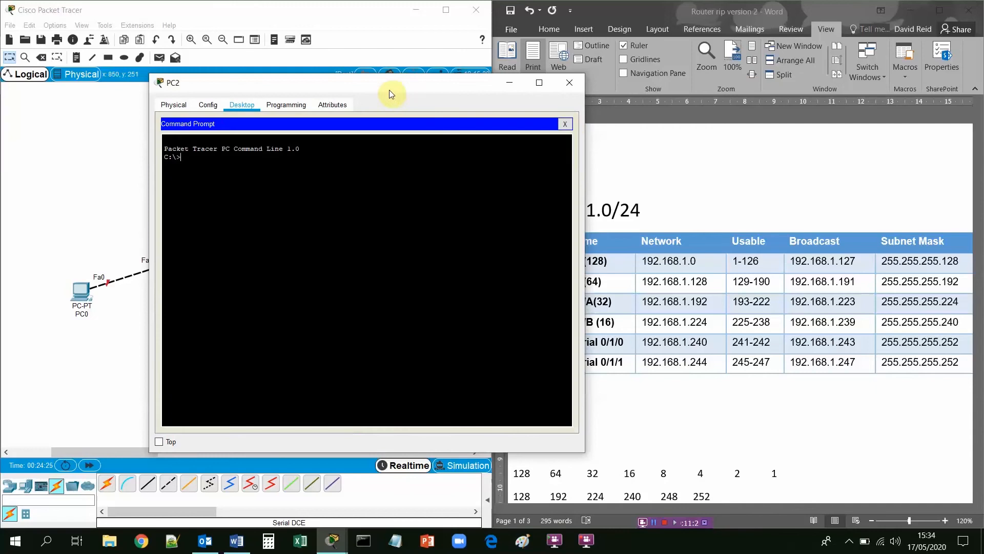
type("ping 192.168.1.1")
key("Return")
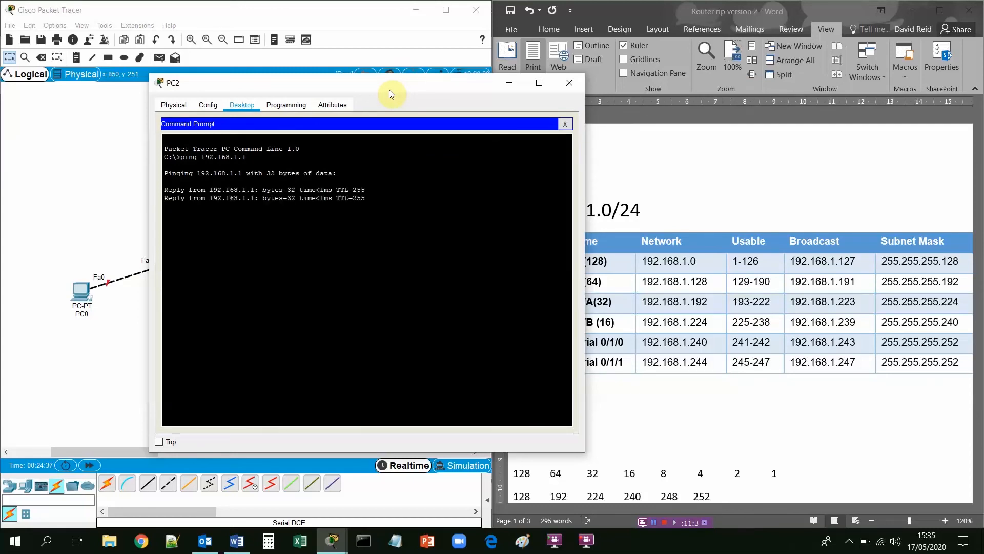
left_click_drag(435, 89, 410, 291)
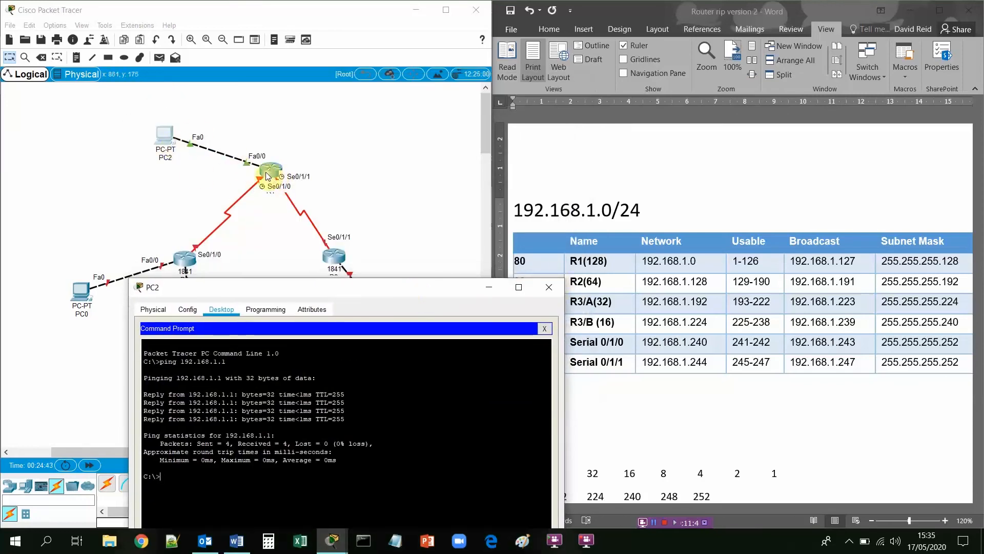
left_click_drag(272, 288, 264, 206)
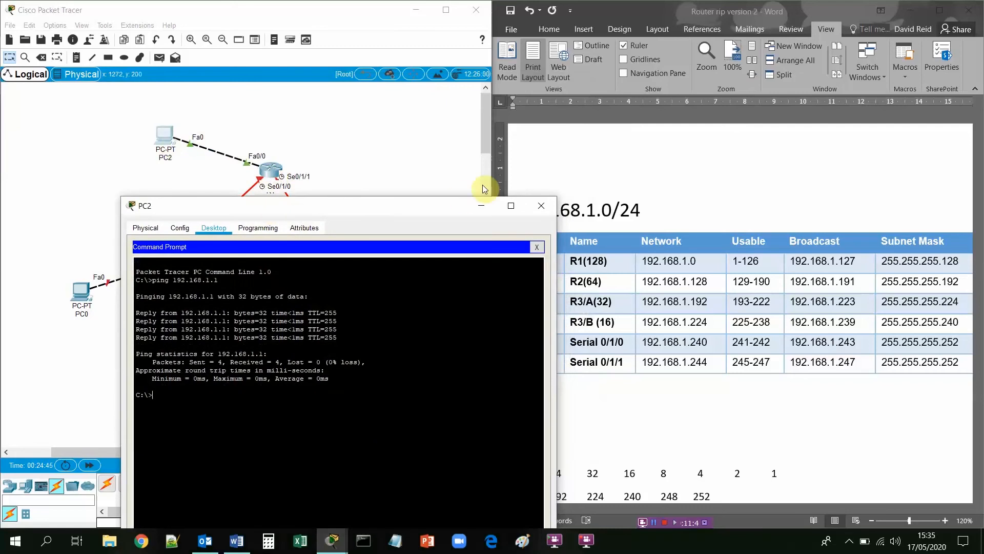
left_click(543, 206)
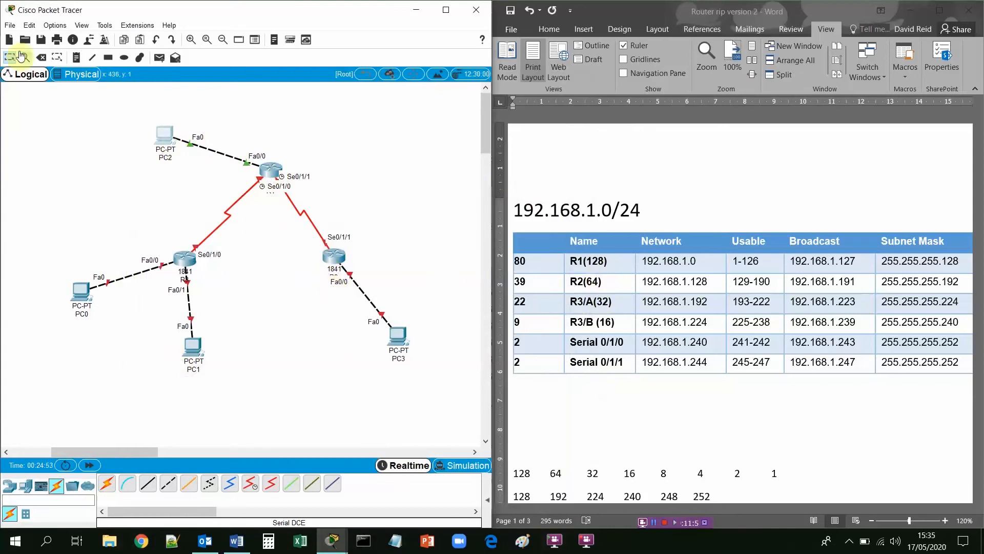
Step: Turn off the preference that always shows port labels in the logical workspace
left_click(54, 25)
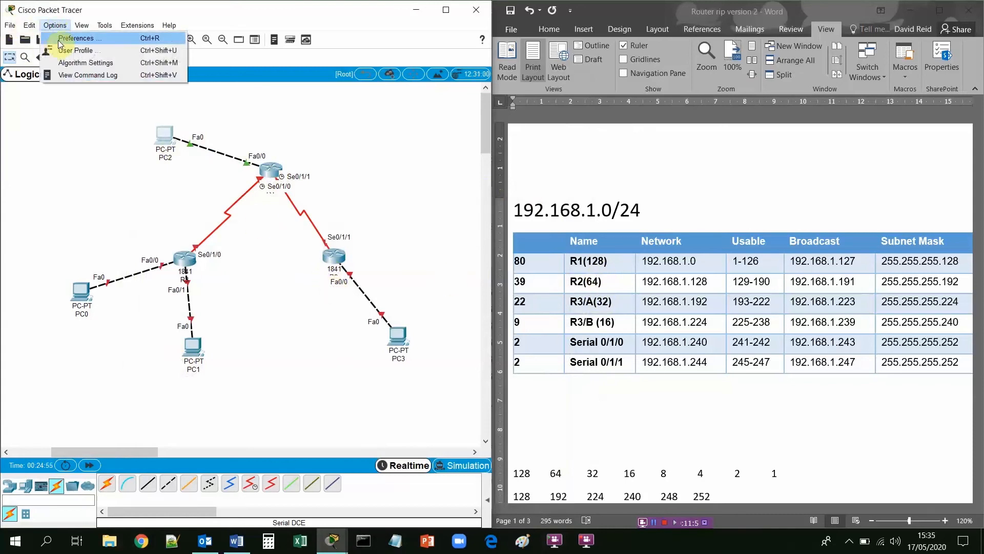
left_click(59, 42)
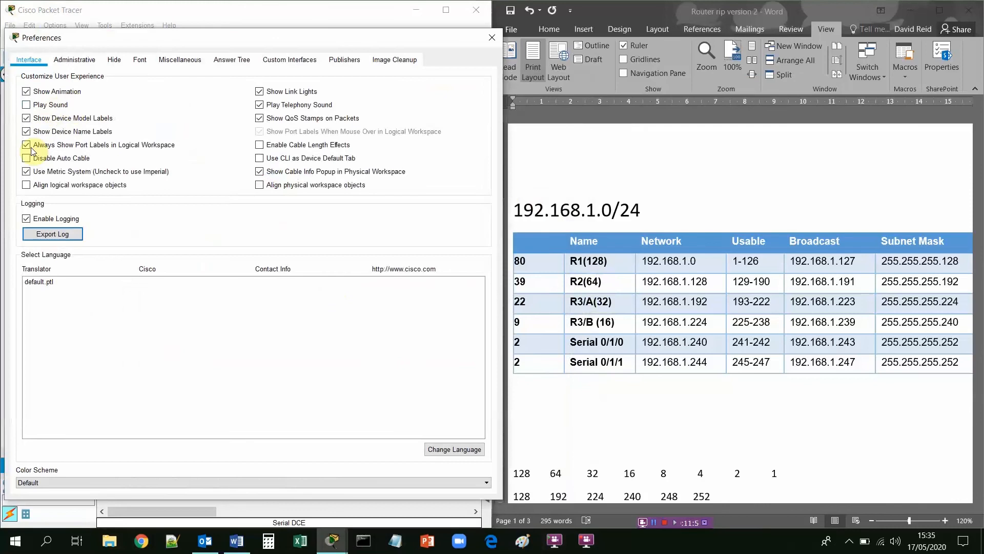
left_click(26, 145)
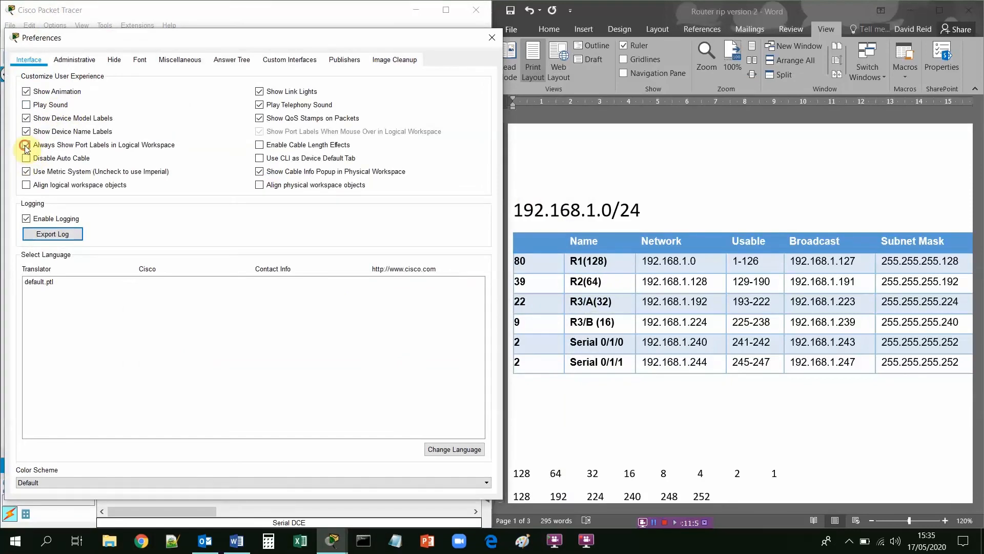
left_click(493, 38)
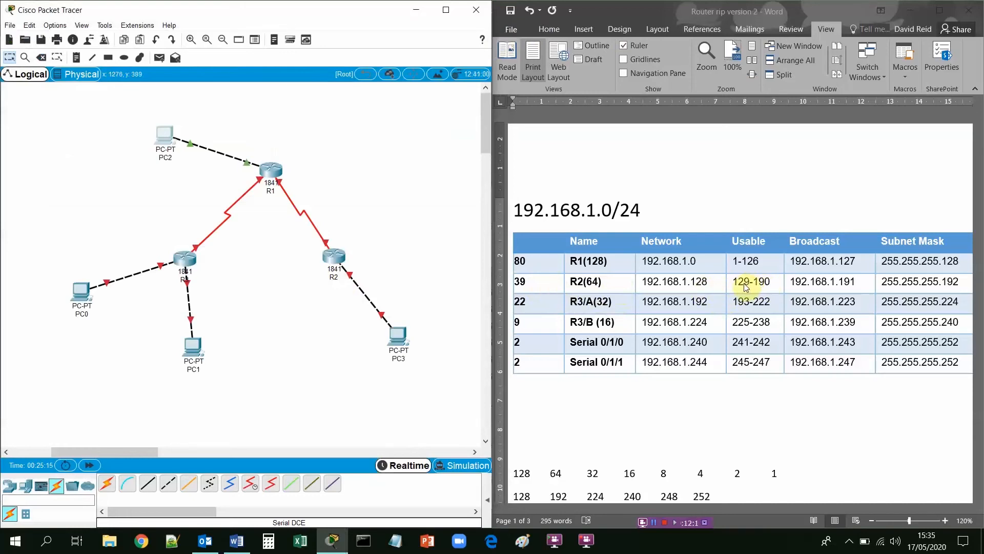
Step: Open R2's command line, decline the initial configuration dialog and enter global configuration mode
left_click(333, 258)
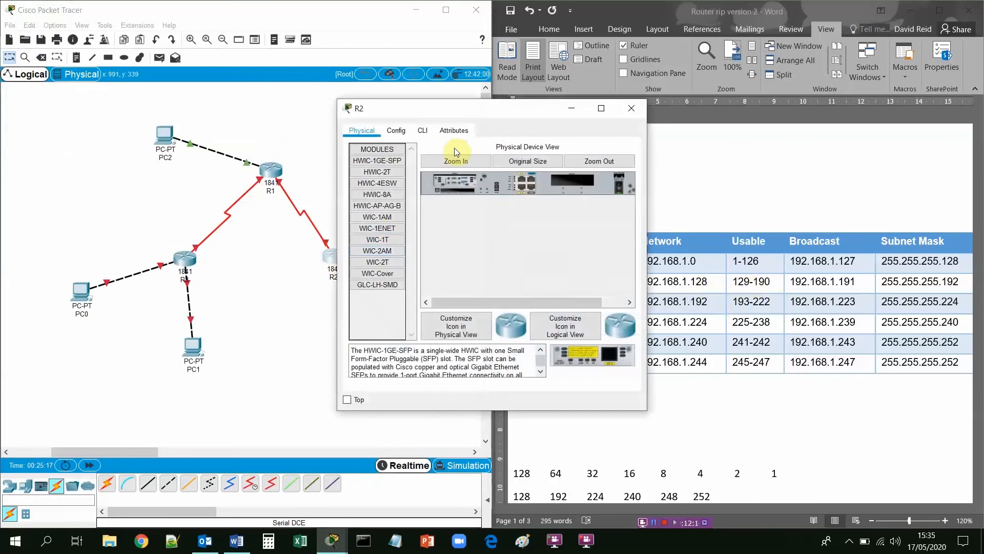
left_click(422, 134)
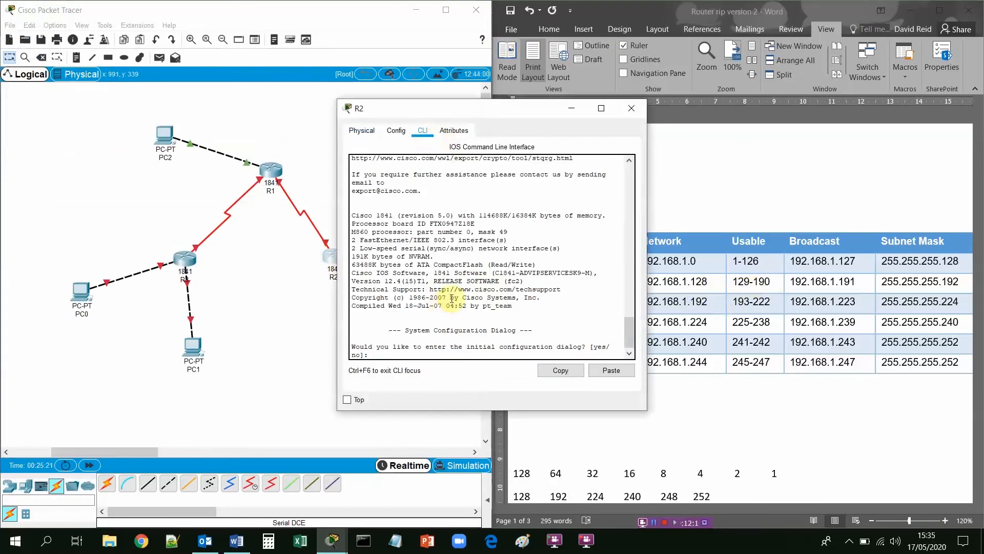
type("n")
key("Return")
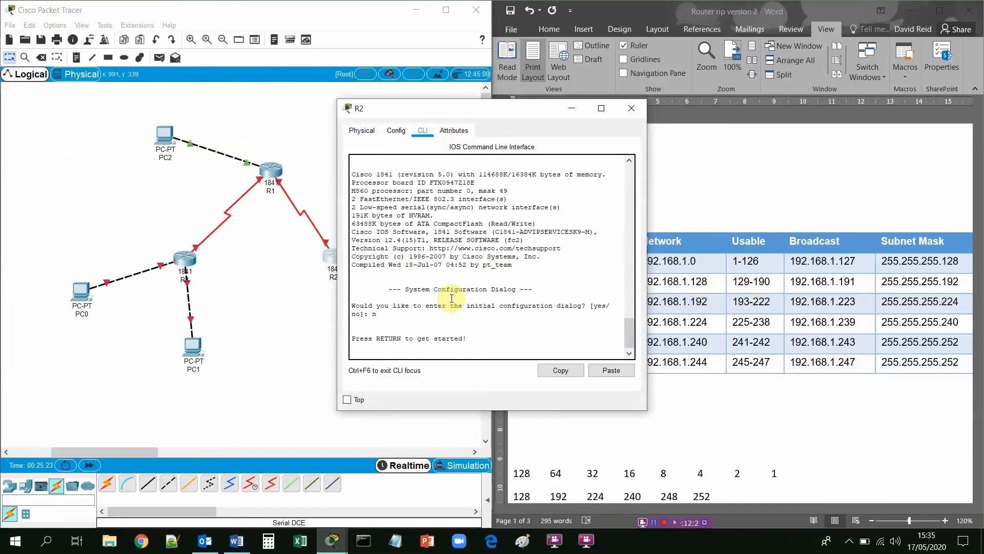
key("Return")
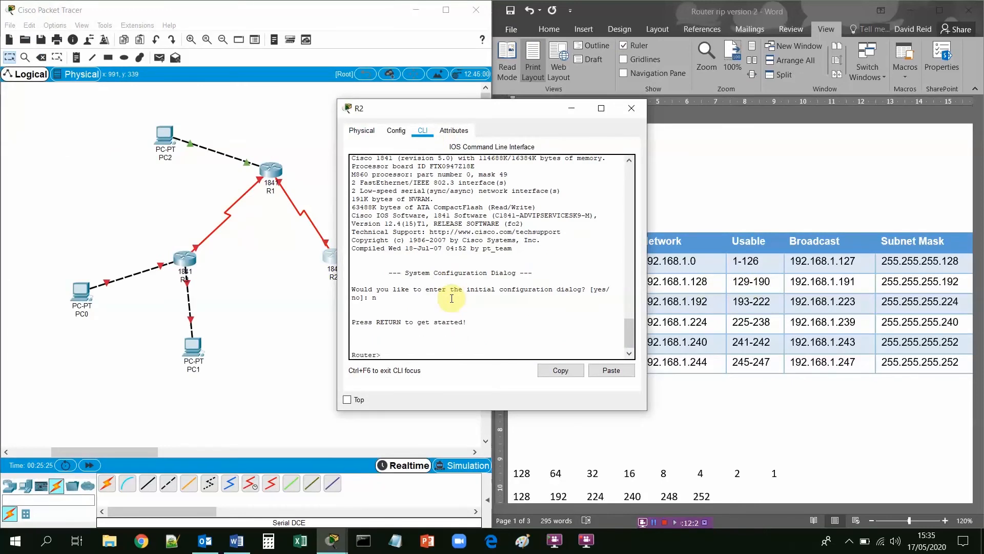
type("en")
key("Return")
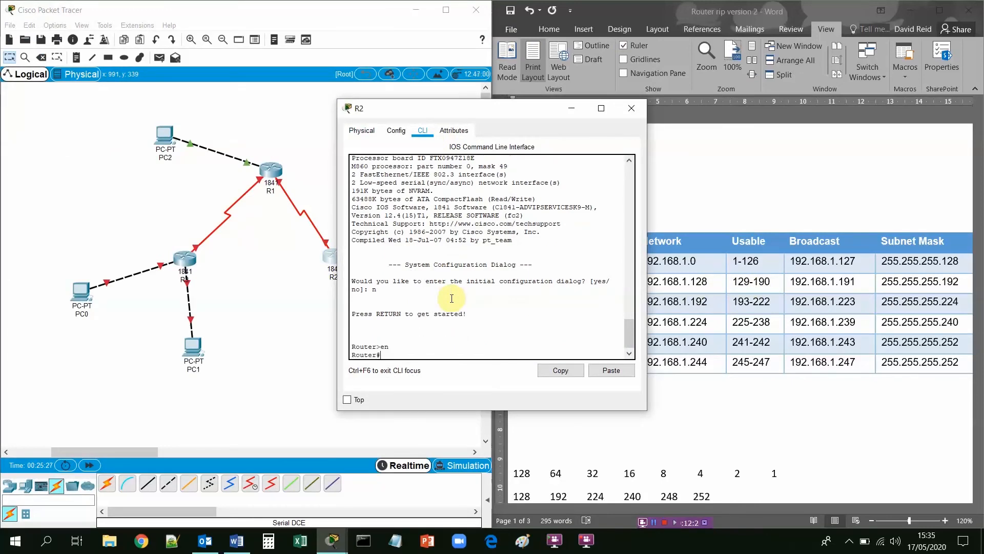
type("conf t")
key("Return")
Step: Set exec-timeout 0 0 on R2's line console 0 and return to global configuration mode
type("li")
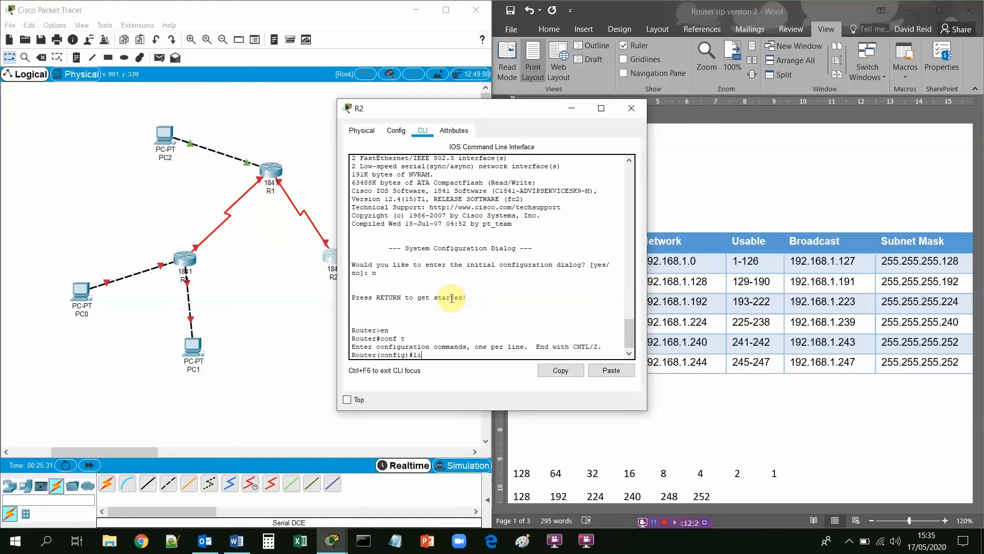
type("ne co")
key("Tab")
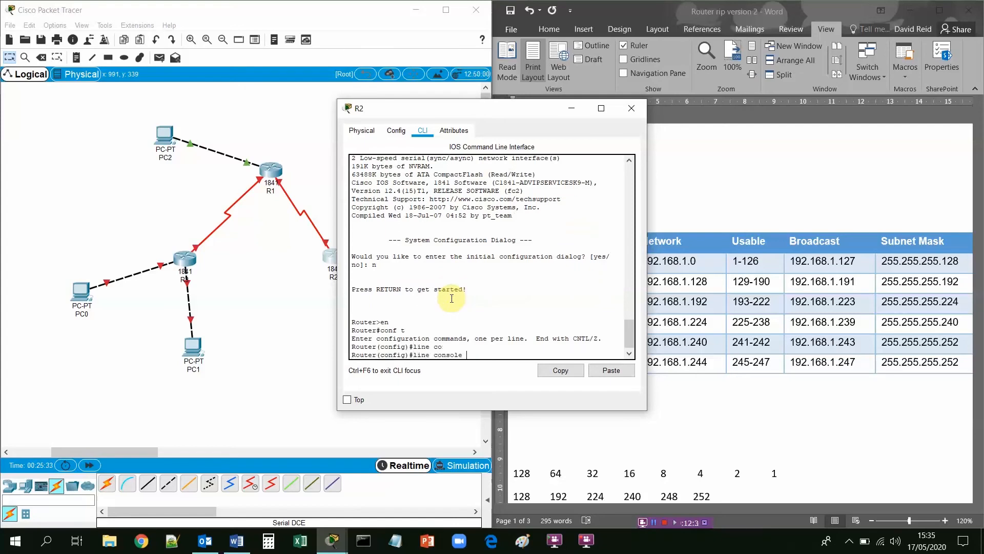
type("0")
key("Return")
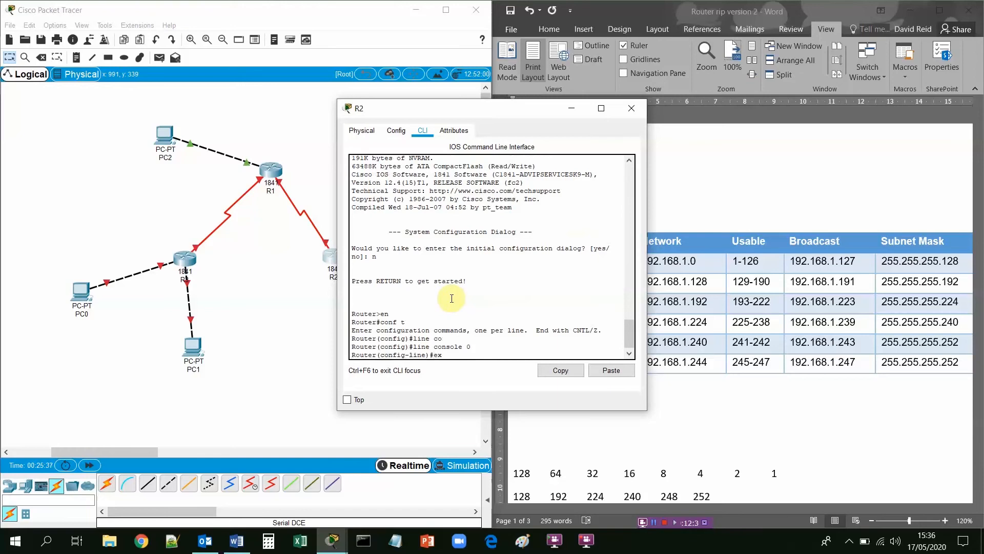
type("exe")
key("Tab")
type("0")
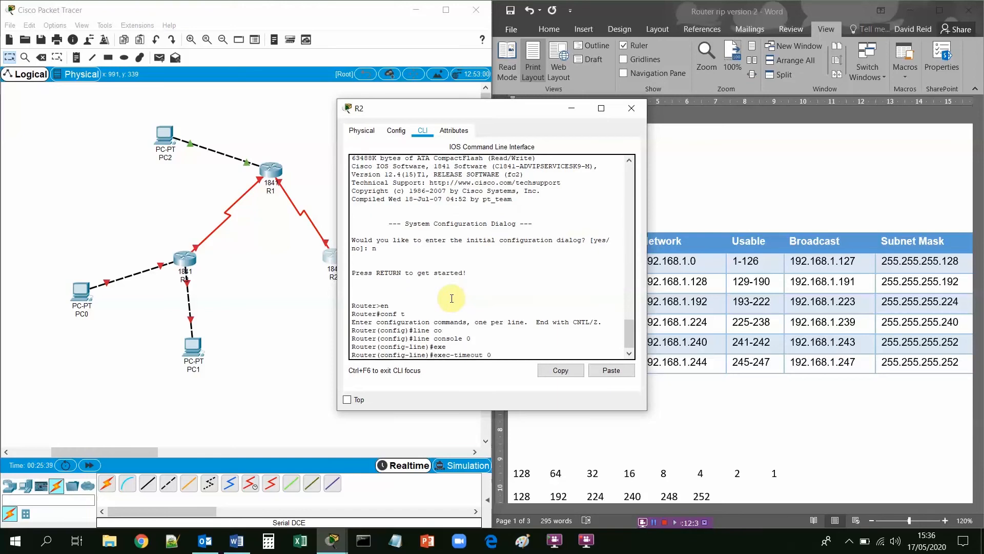
key("Return")
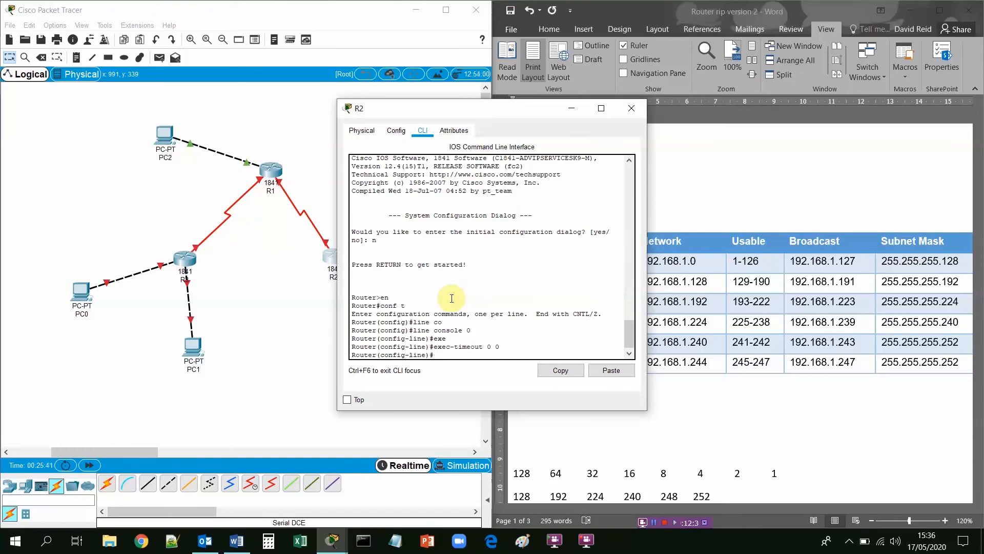
type("exit")
key("Return")
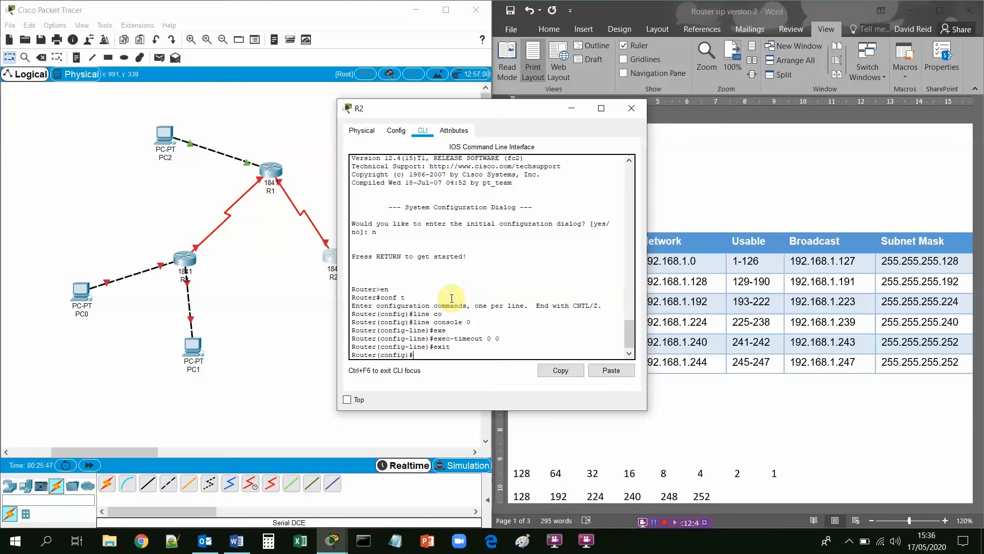
Step: Move R2's window clear of the topology and turn on the preference that always shows port labels in the logical workspace
left_click_drag(516, 107, 711, 109)
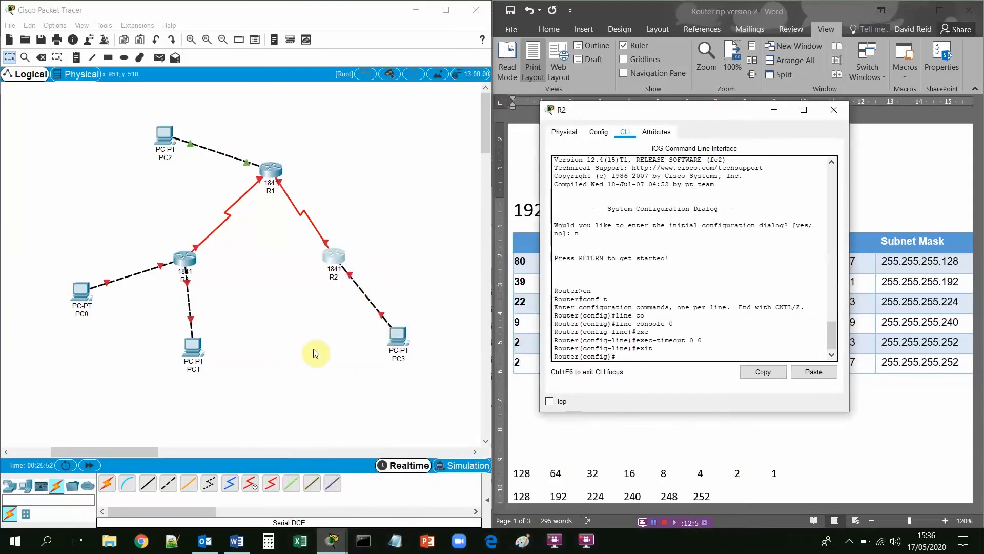
left_click(54, 26)
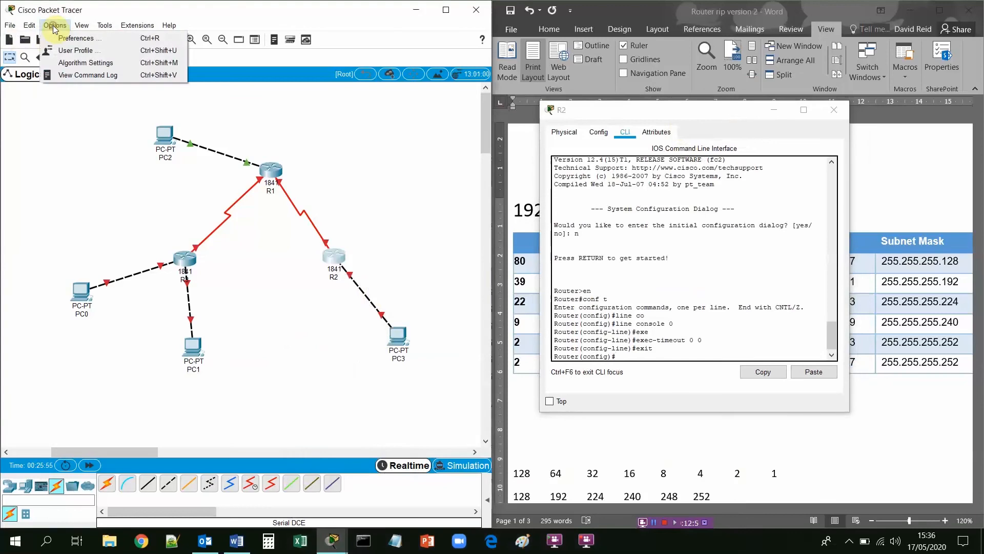
left_click(63, 40)
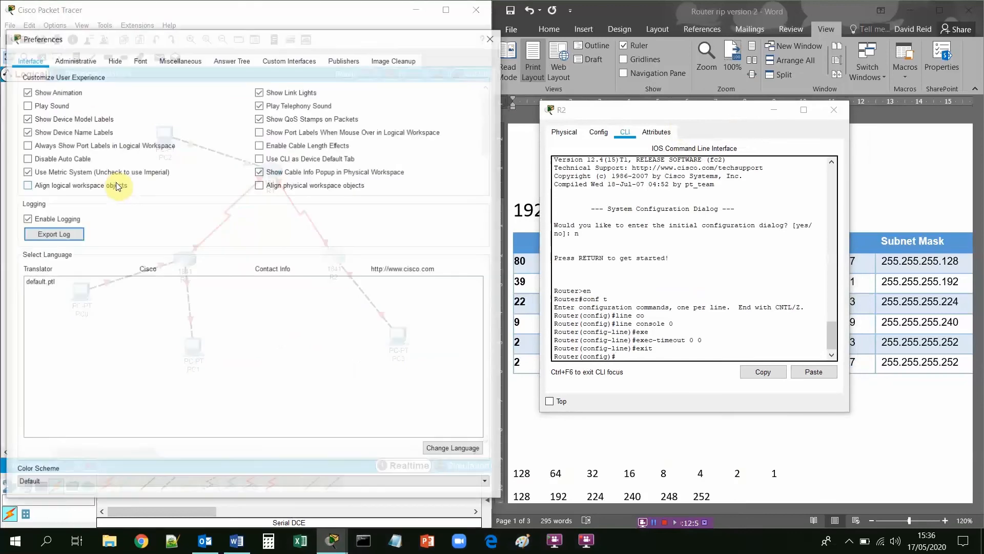
left_click(26, 145)
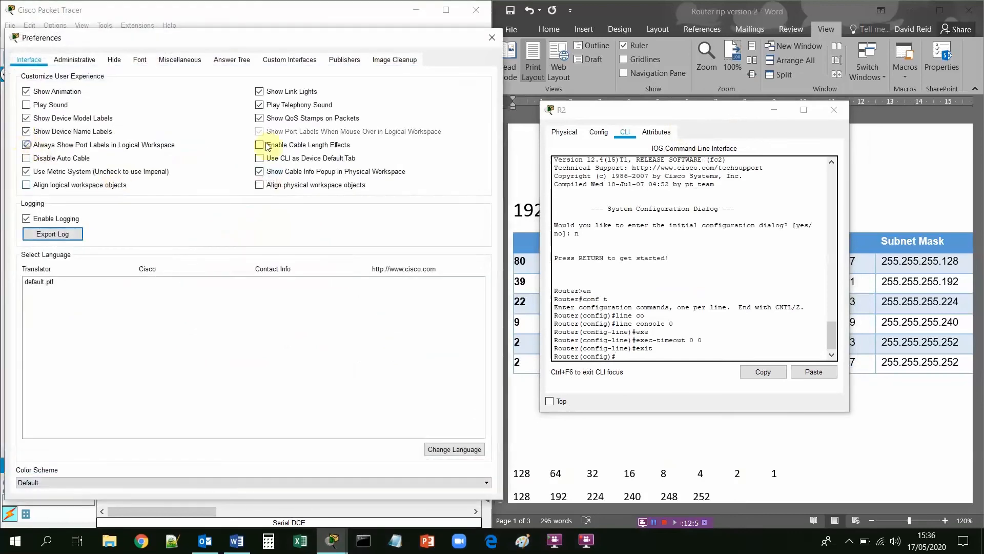
left_click(494, 35)
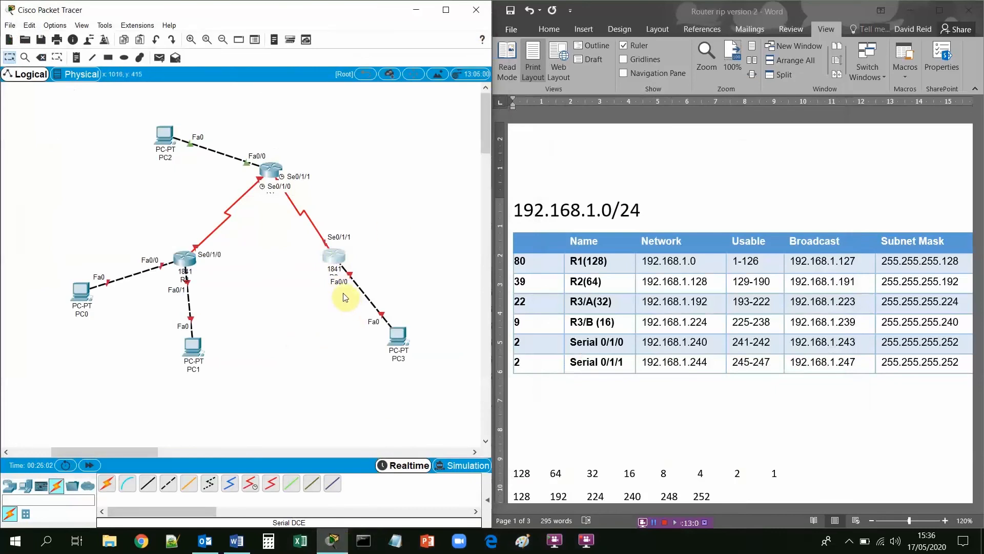
Step: Reopen R2's command line, move its window clear of the addressing table and enter configuration mode for interface fa0/0
left_click(334, 259)
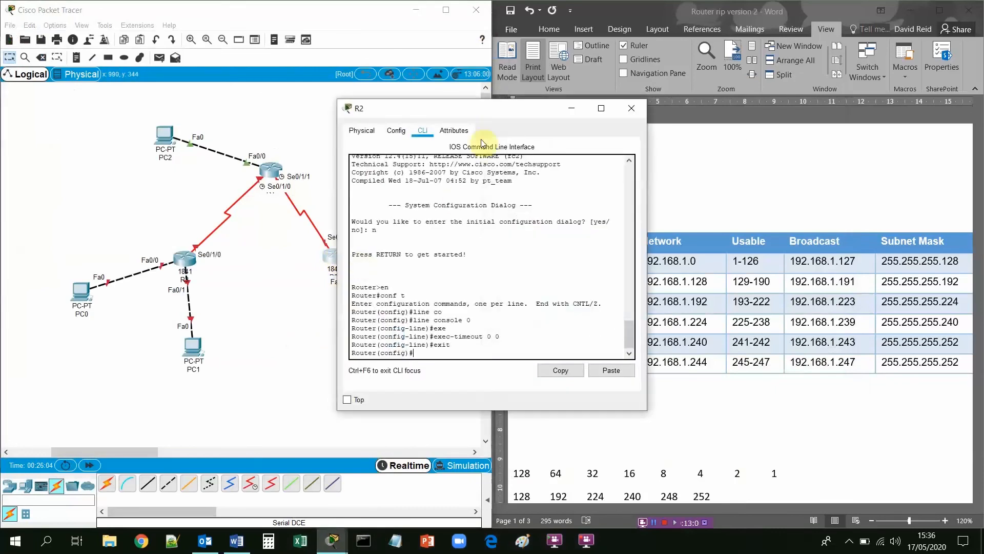
left_click_drag(491, 112, 324, 90)
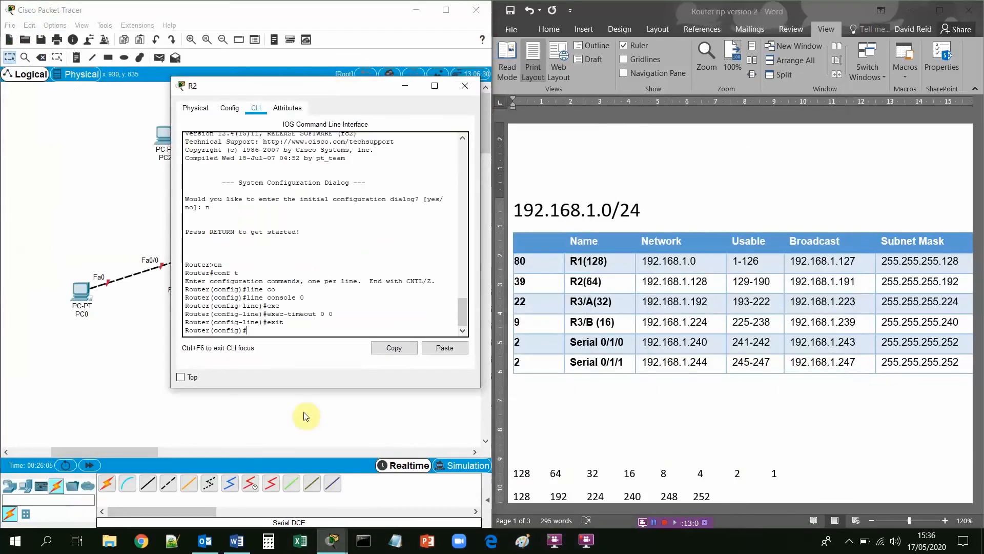
left_click(275, 330)
type("interf")
key("Tab")
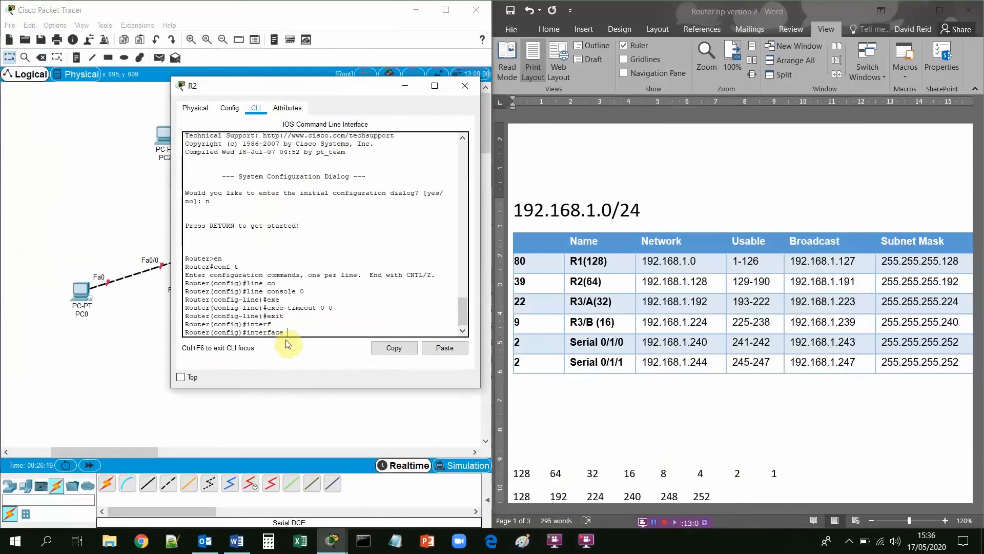
type("fa0/0")
key("Return")
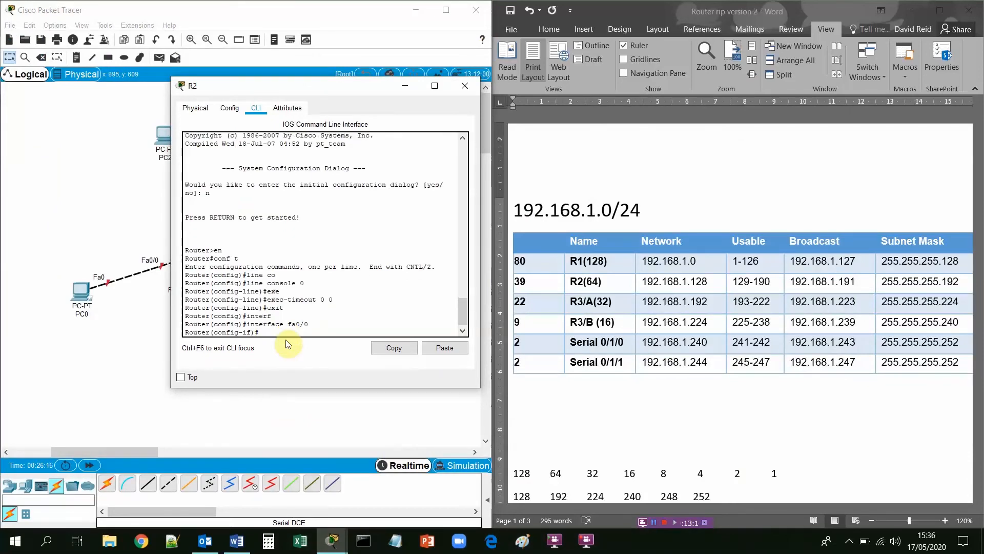
Step: Assign 192.168.1.129 with mask 255.255.255.192 to R2's fa0/0, bringing the Word addressing table back into view beside the router window
type("ip add")
key("Tab")
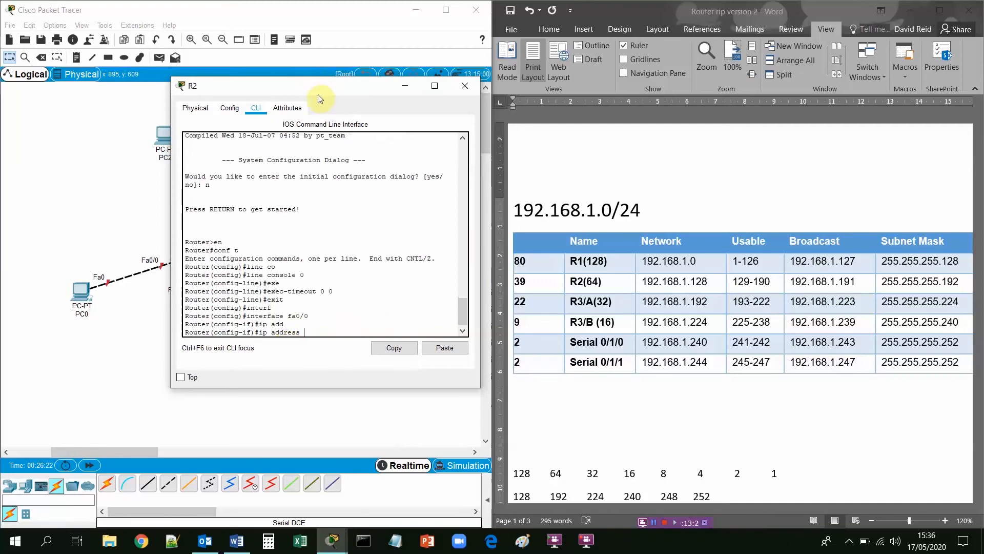
left_click_drag(318, 94, 239, 173)
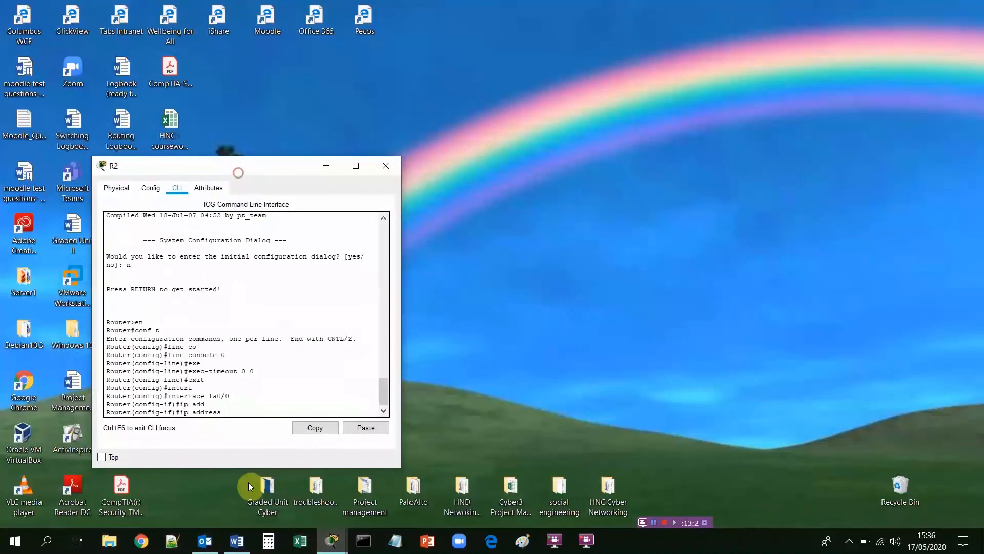
mouse_move(332, 540)
left_click(292, 495)
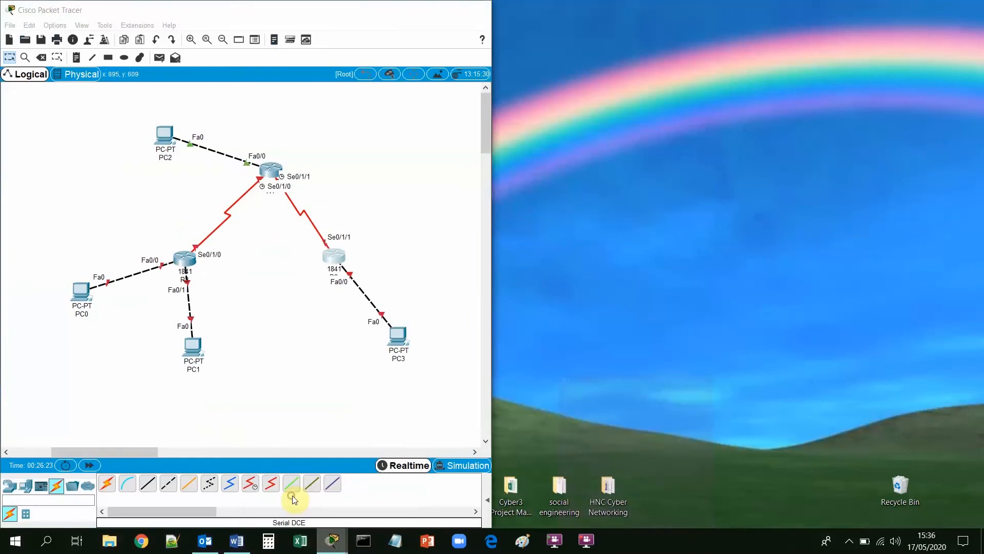
left_click(352, 512)
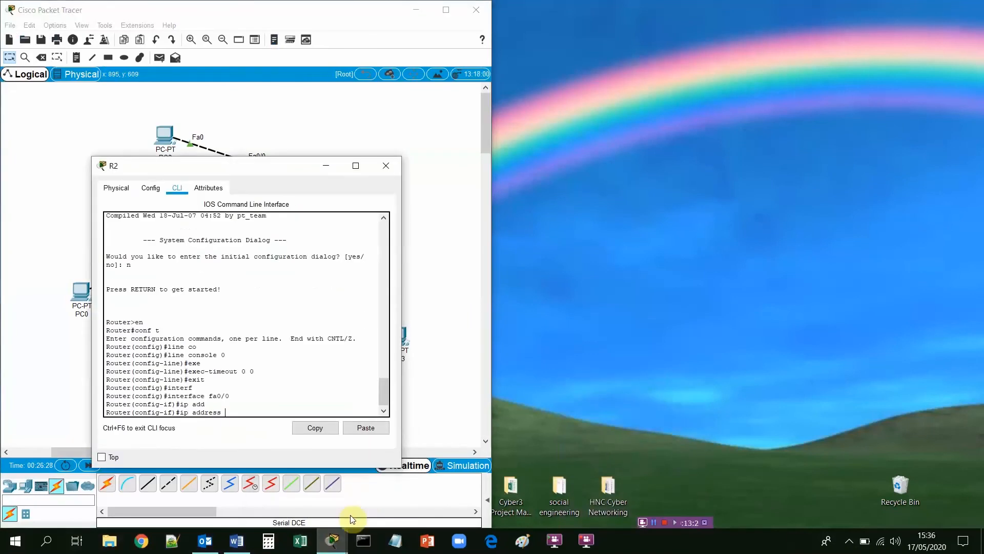
left_click(237, 539)
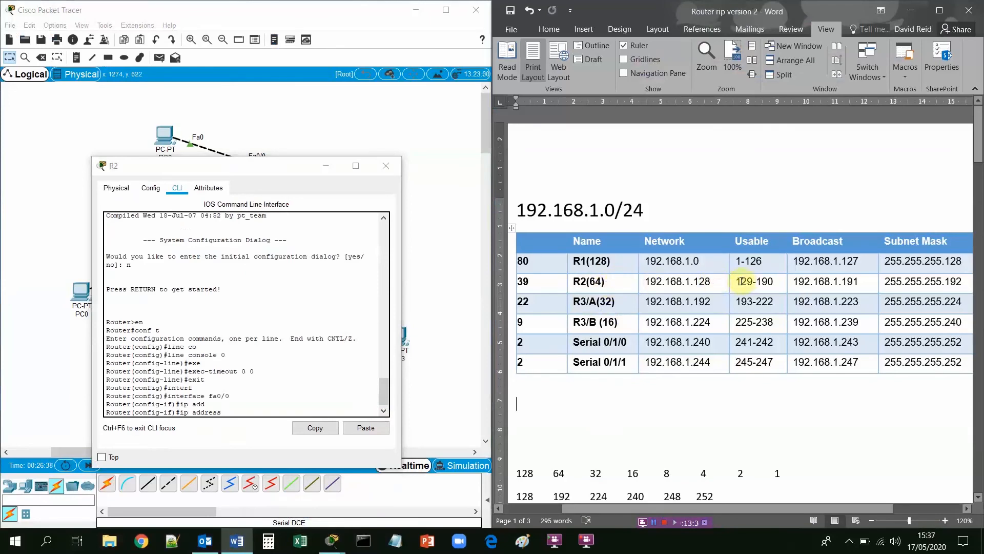
left_click(250, 415)
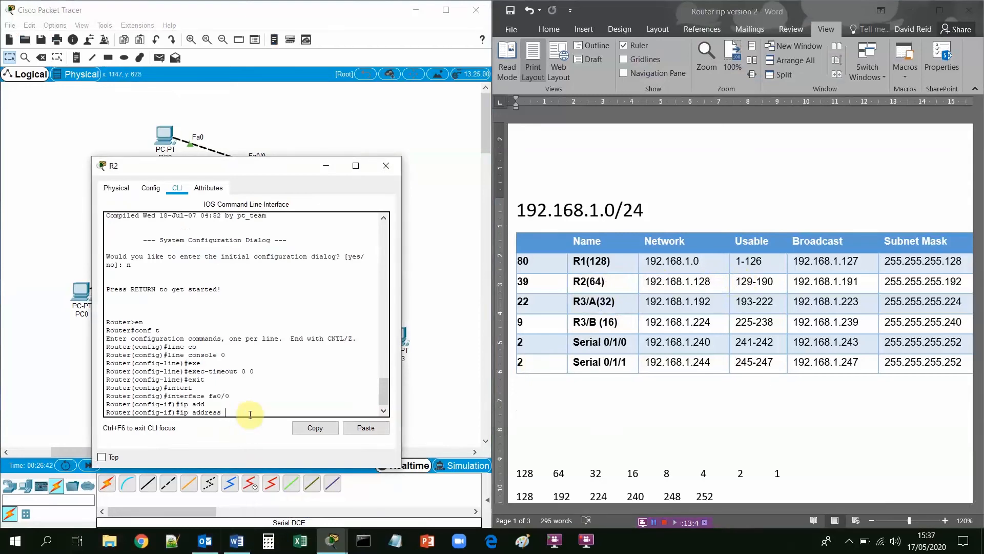
type("192.168.1.129 255.255.255")
type(".192")
key("Return")
Step: Enable R2's fa0/0 with no shutdown and clear the router window away from the topology
type("nfig-if)#n")
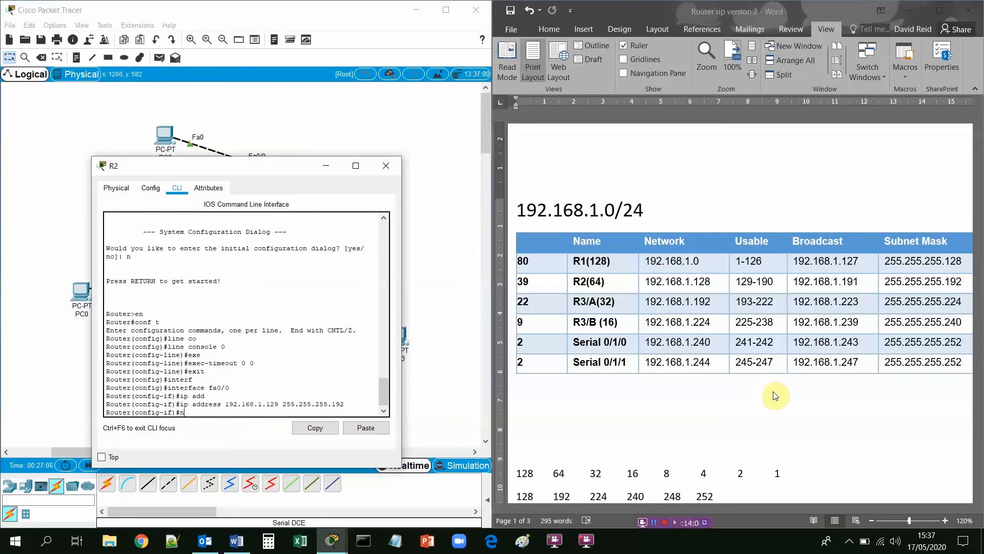
type("o shut")
key("Tab")
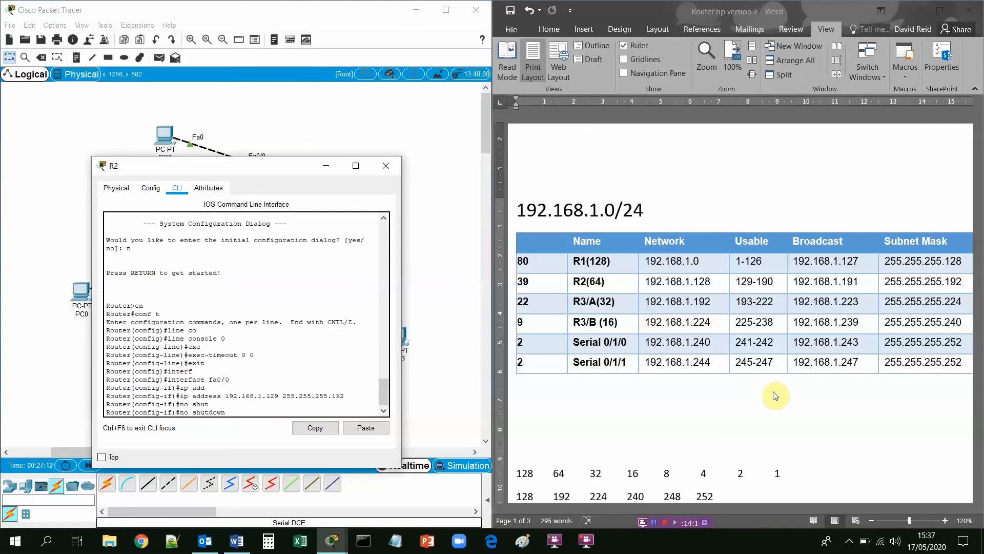
key("Return")
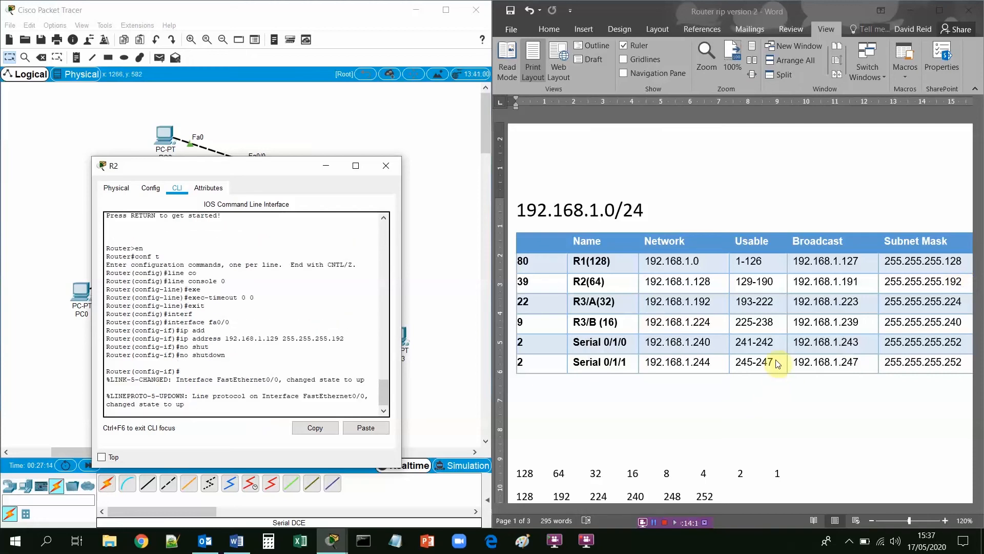
key("Return")
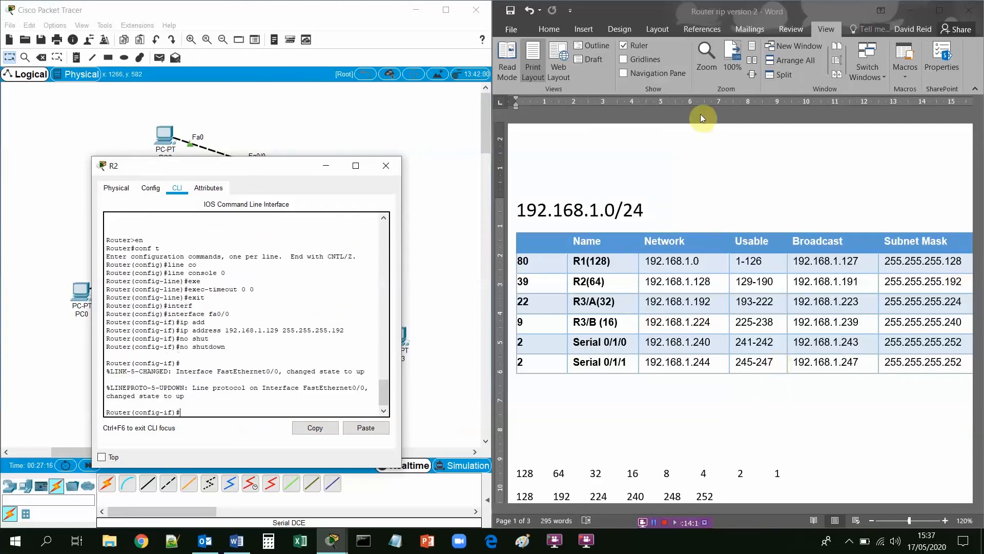
left_click_drag(188, 172, 133, 373)
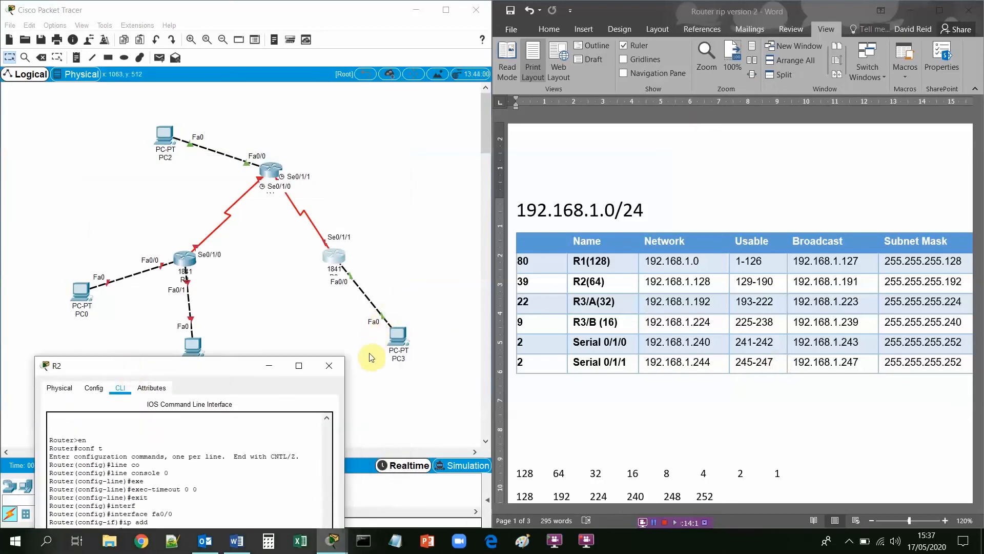
left_click_drag(245, 366, 192, 305)
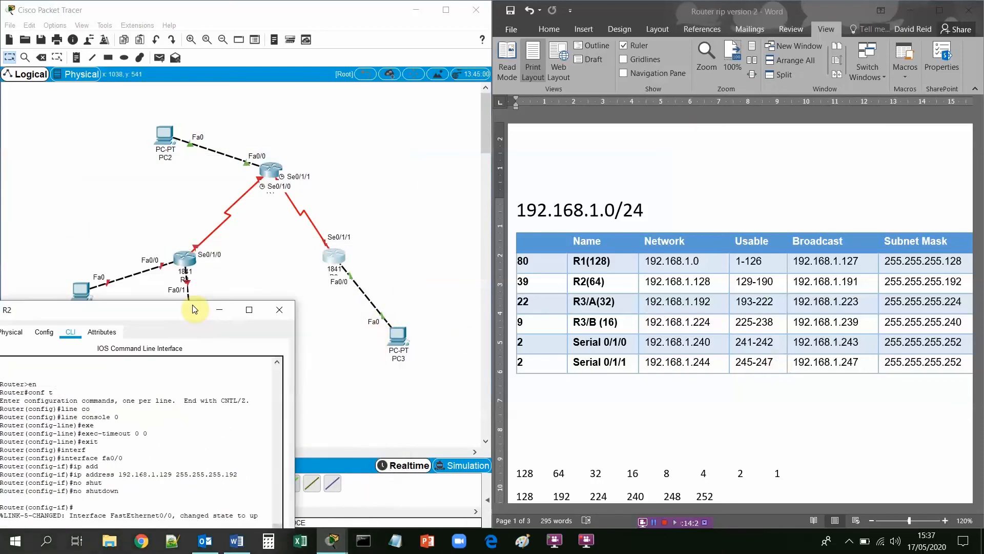
left_click(399, 389)
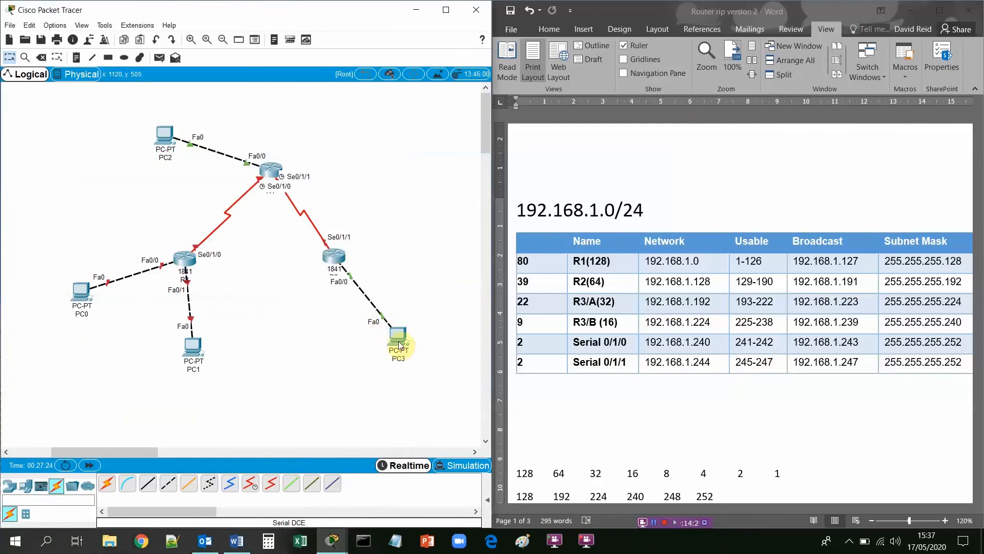
Step: Open PC3's IP configuration beside the addressing table and set its static IP address to 192.168.1.190
left_click(399, 342)
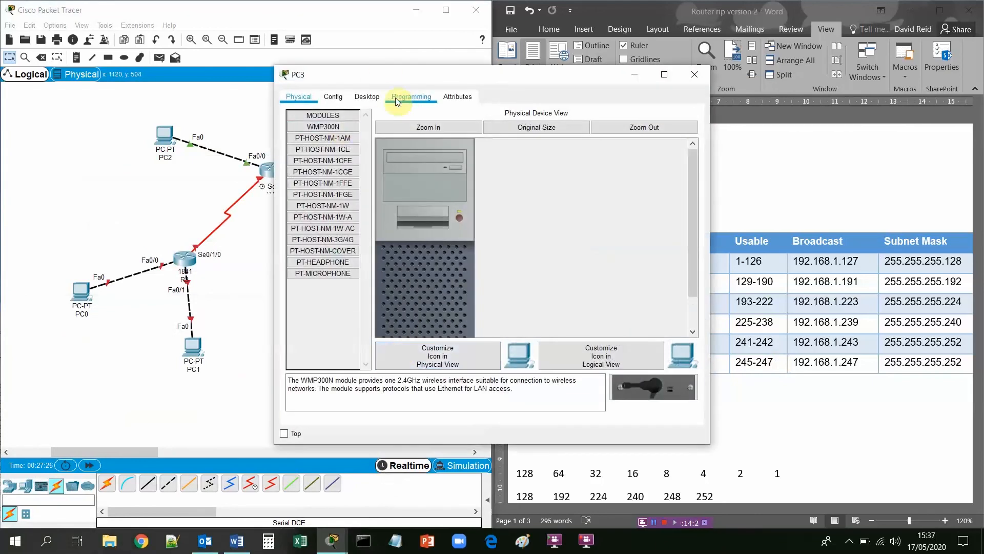
left_click(366, 97)
left_click(331, 155)
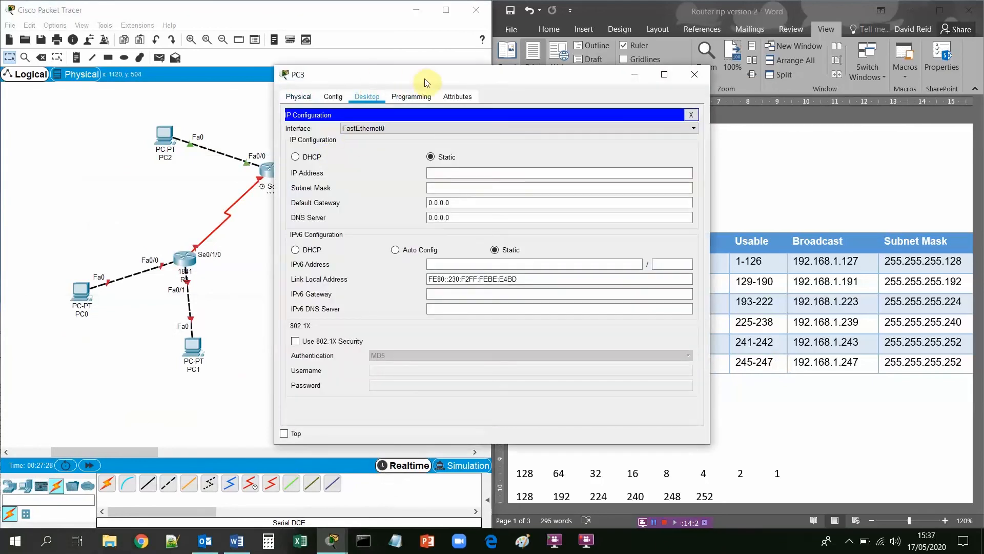
left_click_drag(424, 79, 164, 138)
left_click_drag(185, 137, 183, 138)
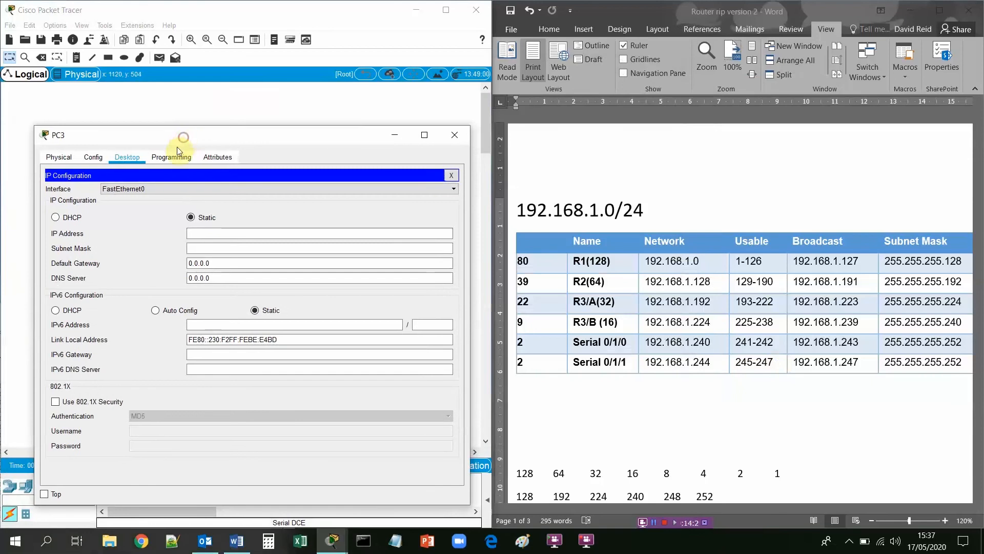
left_click(193, 234)
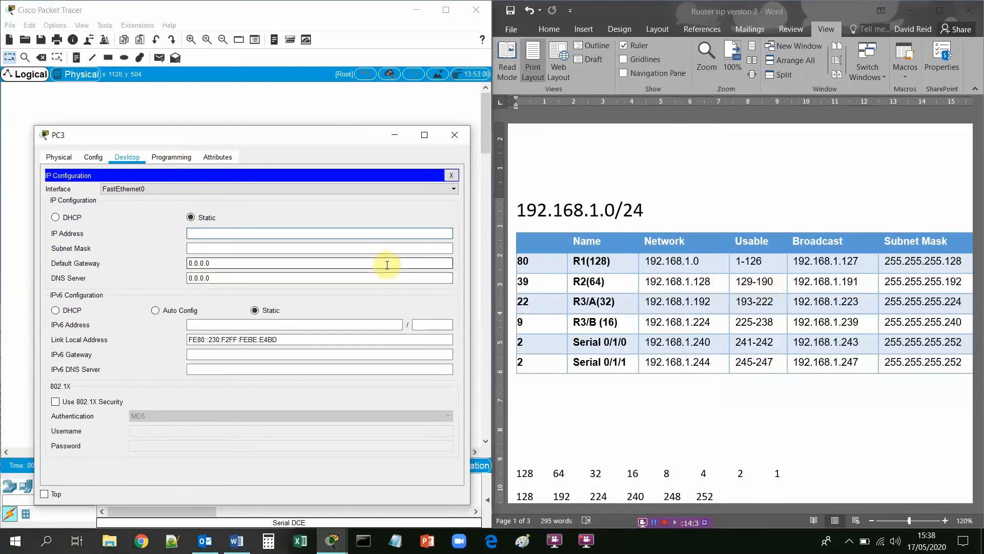
type("192.168.1.190")
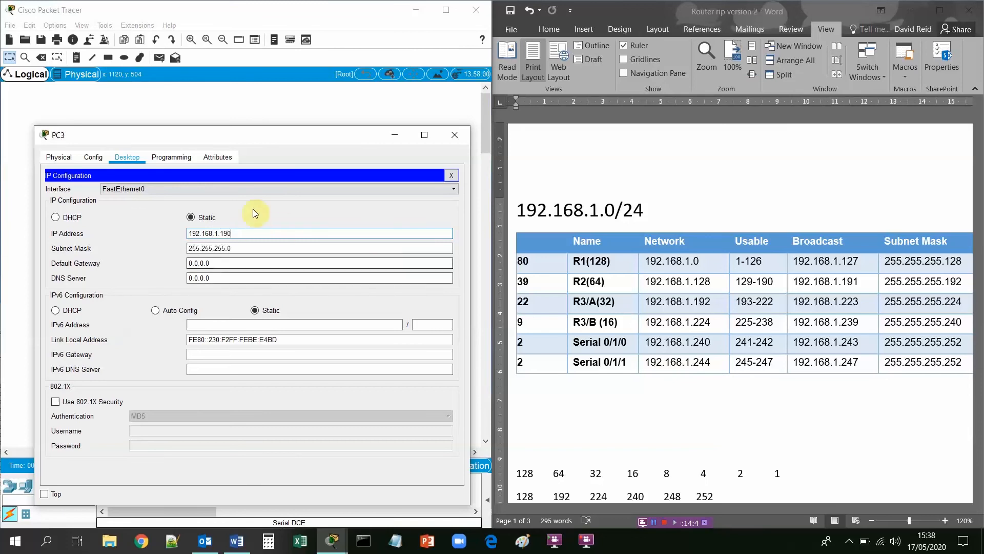
Step: Set PC3's subnet mask to 255.255.255.192 and its default gateway to 192.168.1.129
left_click(257, 246)
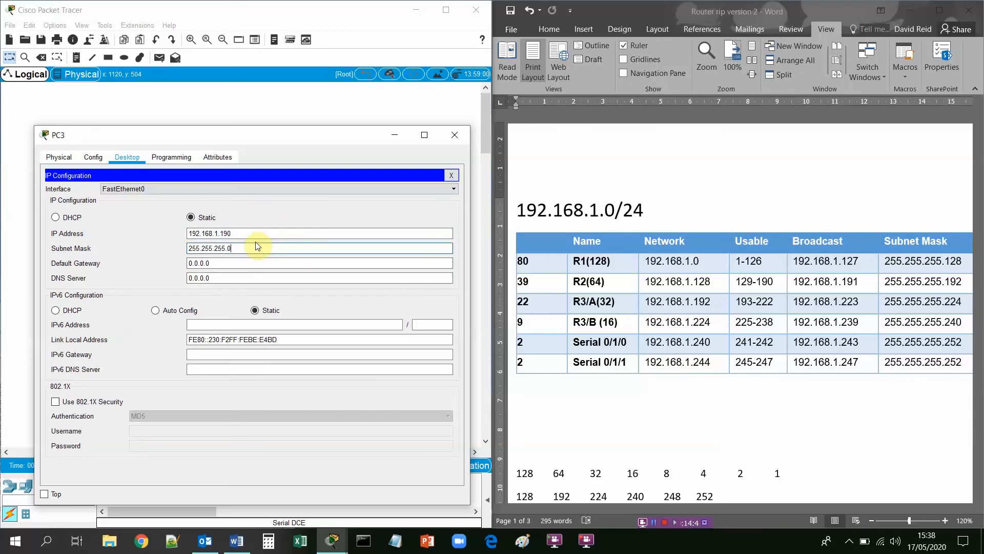
key("BackSpace")
type("192")
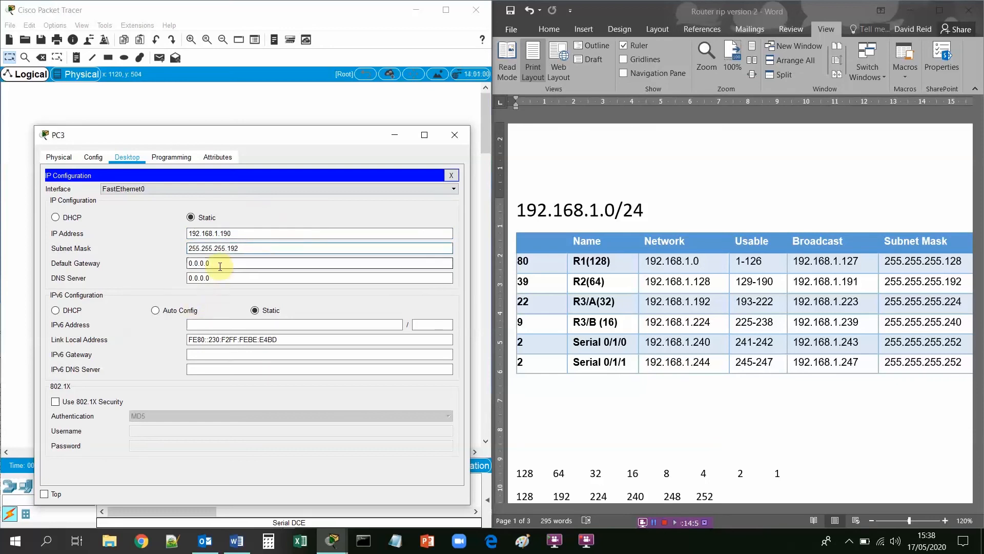
key("Tab")
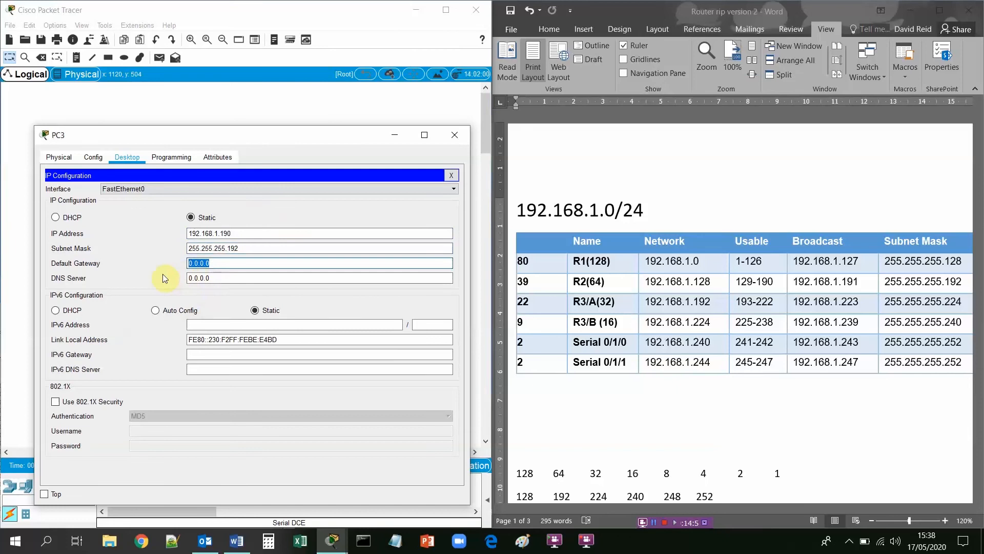
key("BackSpace")
type("192.168.1.129")
Step: Copy PC3's gateway address, ping 192.168.1.129 from its command prompt and close PC3's window
left_click_drag(242, 261, 181, 265)
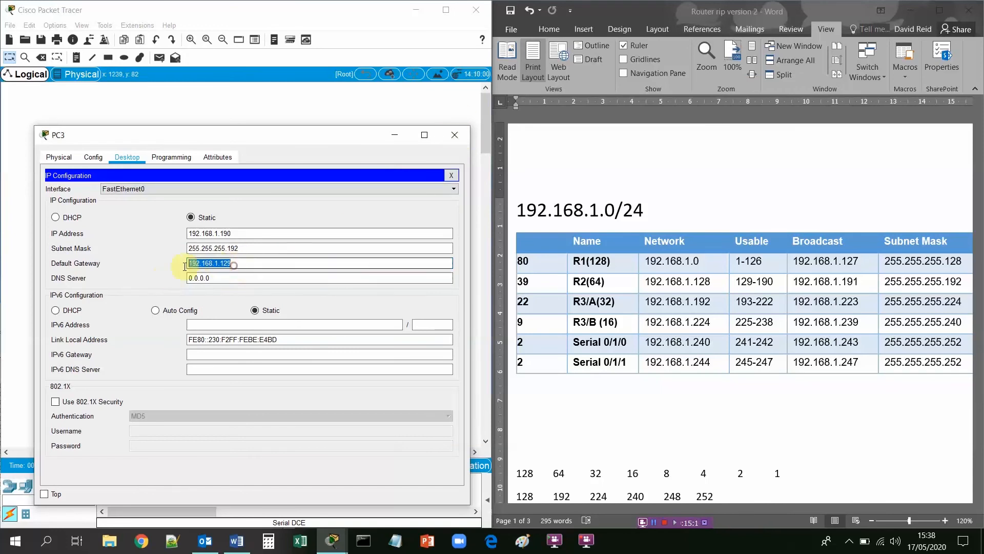
right_click(195, 264)
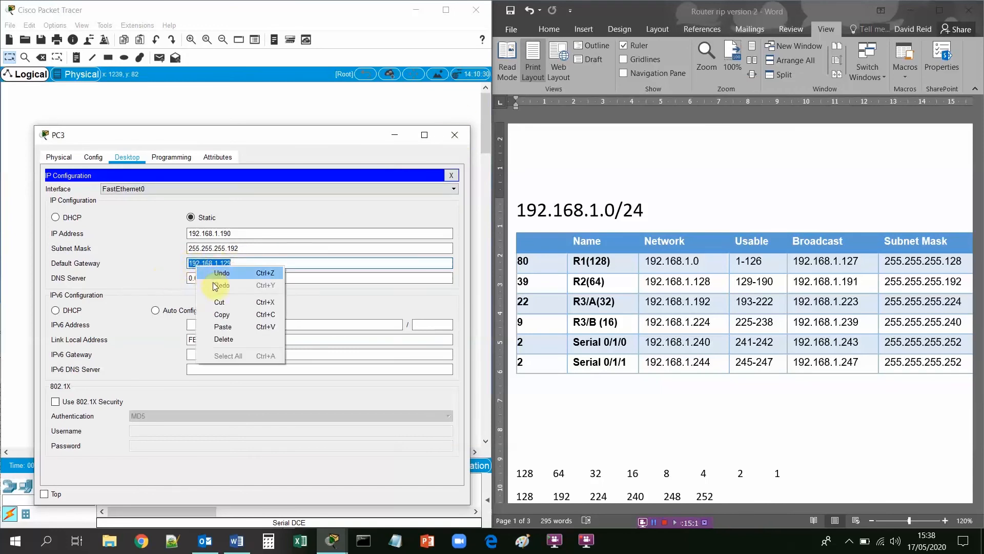
left_click(220, 312)
left_click(456, 175)
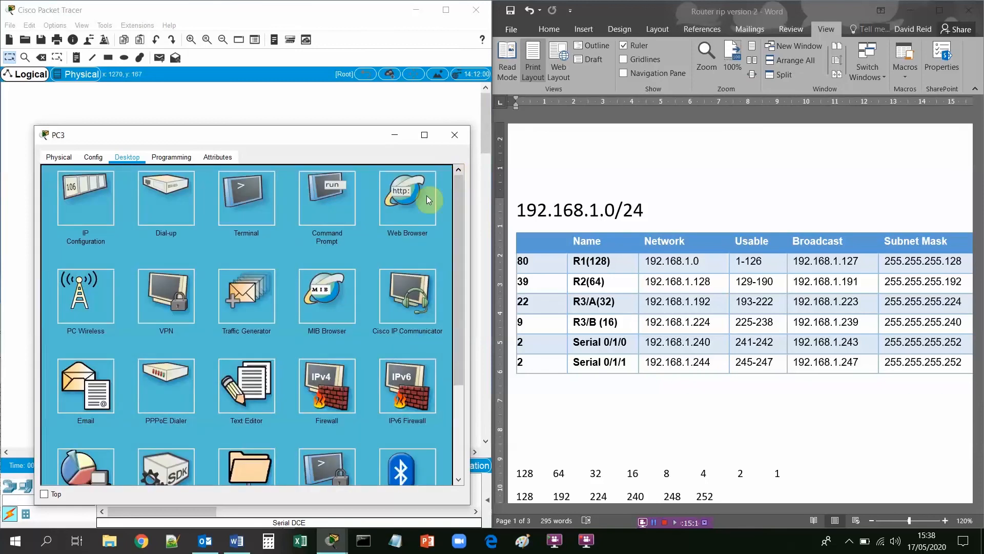
left_click(341, 213)
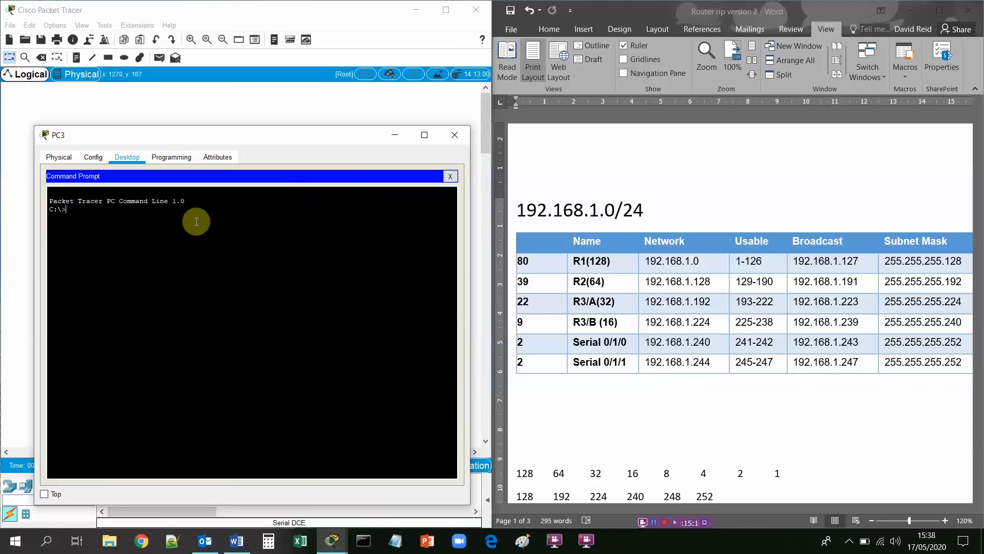
type("ping")
right_click(98, 213)
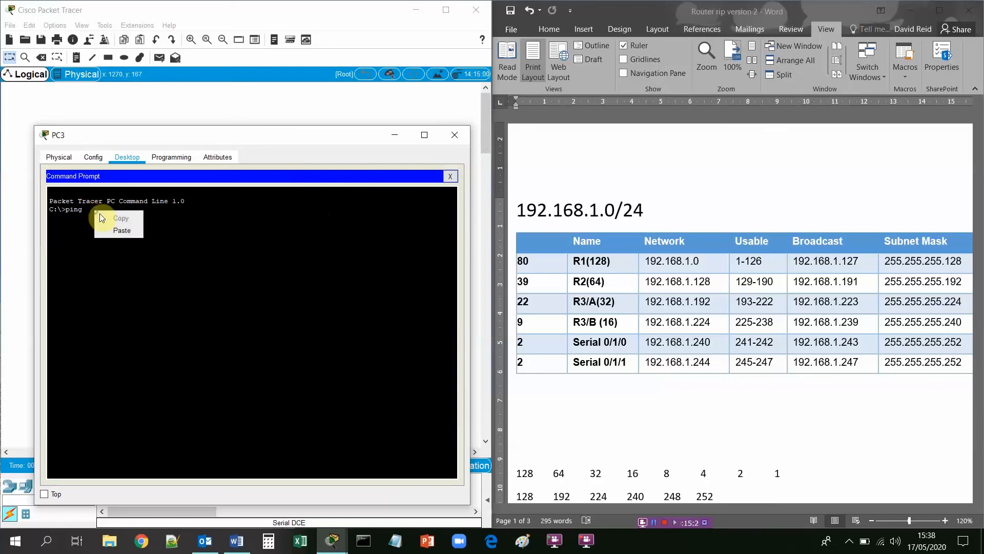
left_click(118, 230)
key("Return")
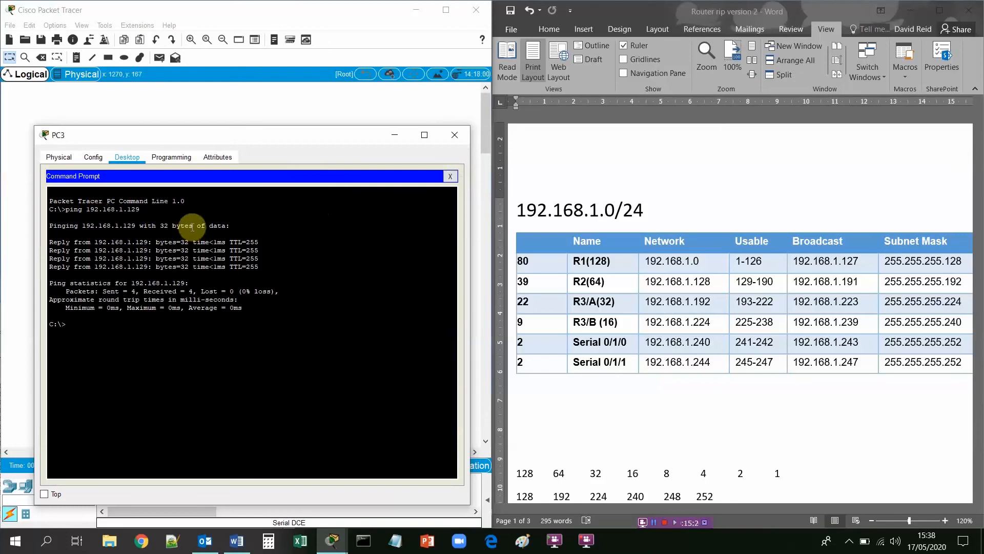
left_click(450, 176)
left_click(454, 137)
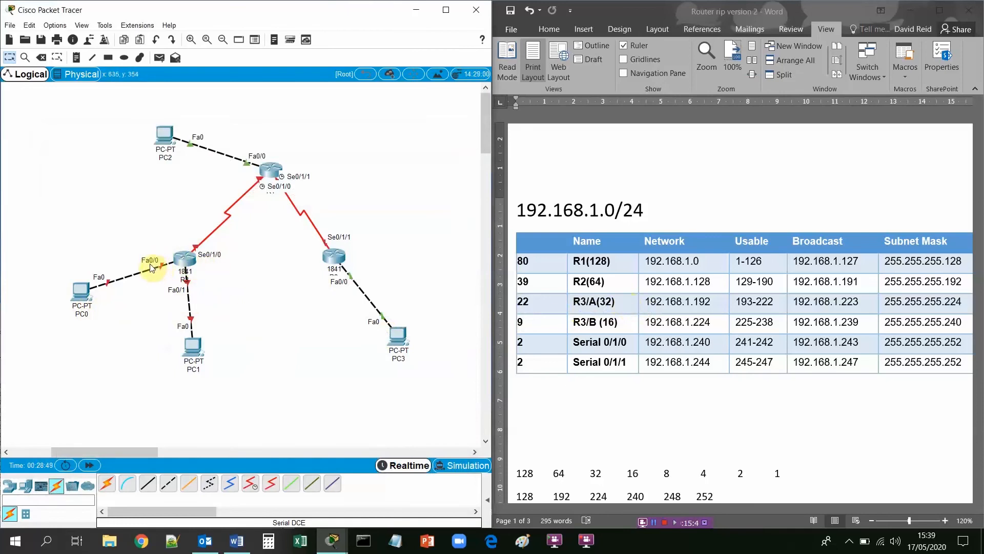
Step: Open R3's command line, decline the initial configuration dialog and start the router's user prompt
left_click(186, 262)
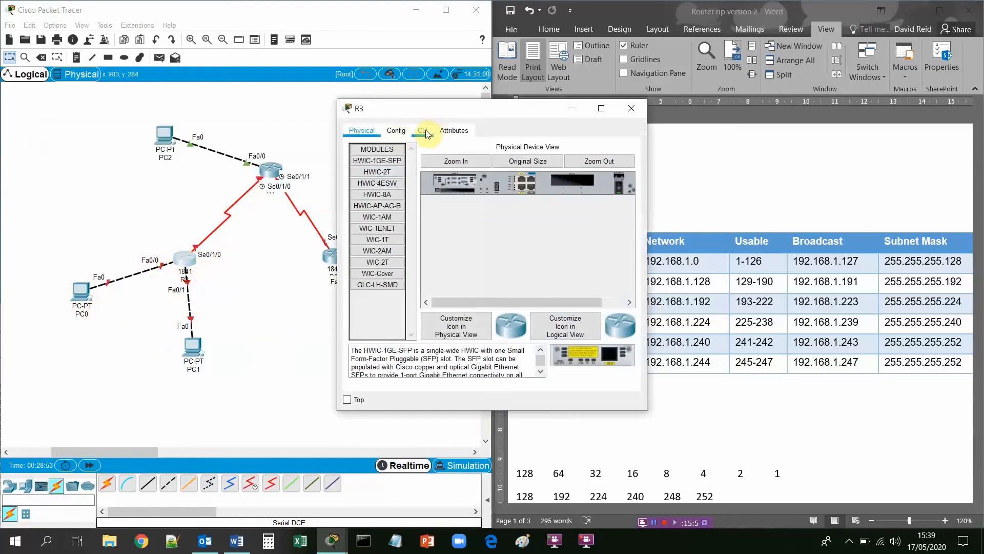
left_click(424, 131)
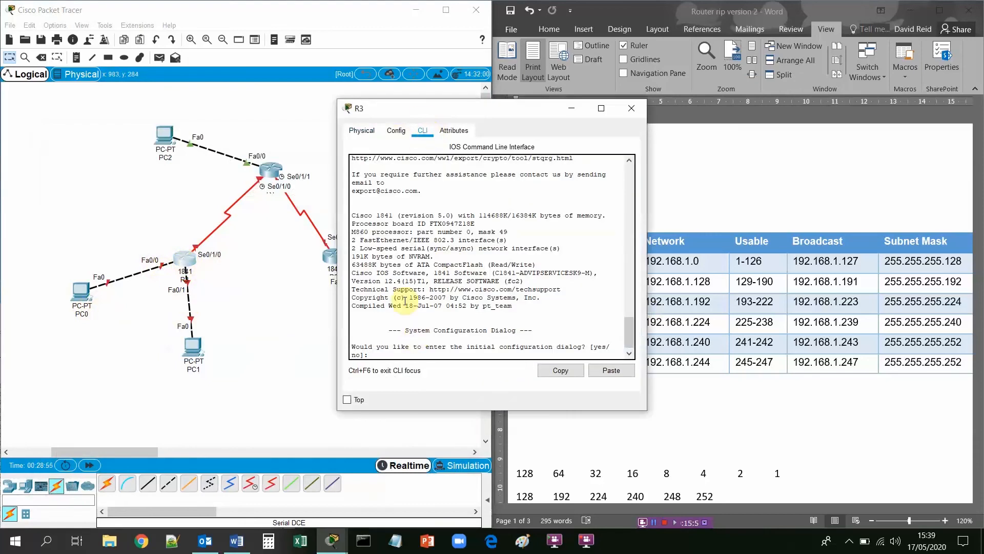
type("n")
key("Return")
key("Return")
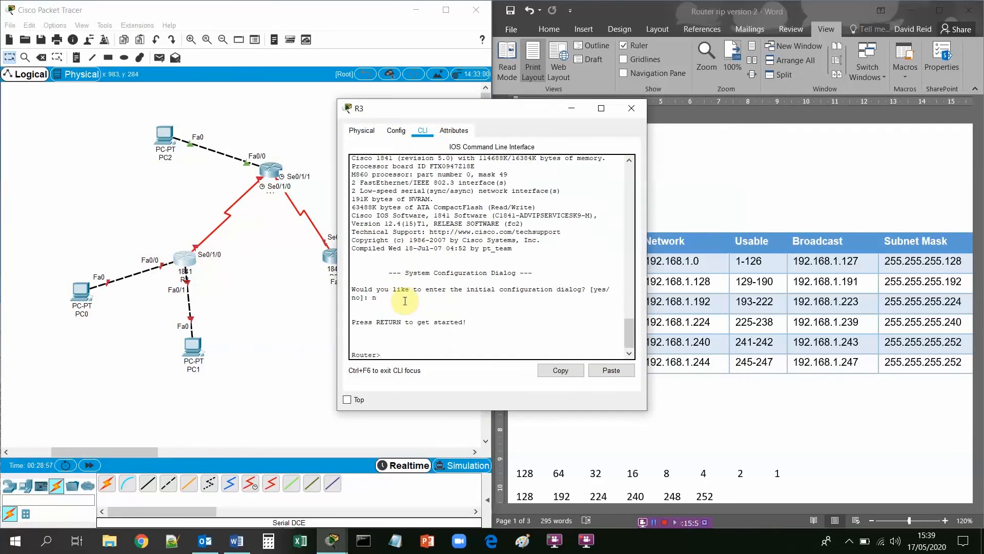
Step: Enter privileged mode on R3 and start global configuration mode from the terminal
type("en")
key("Return")
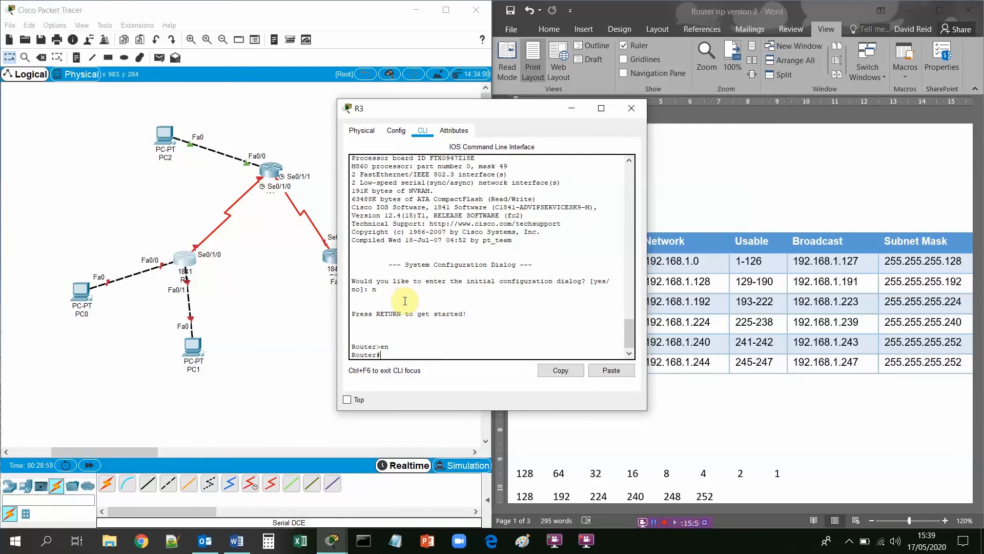
type("conf t")
key("Return")
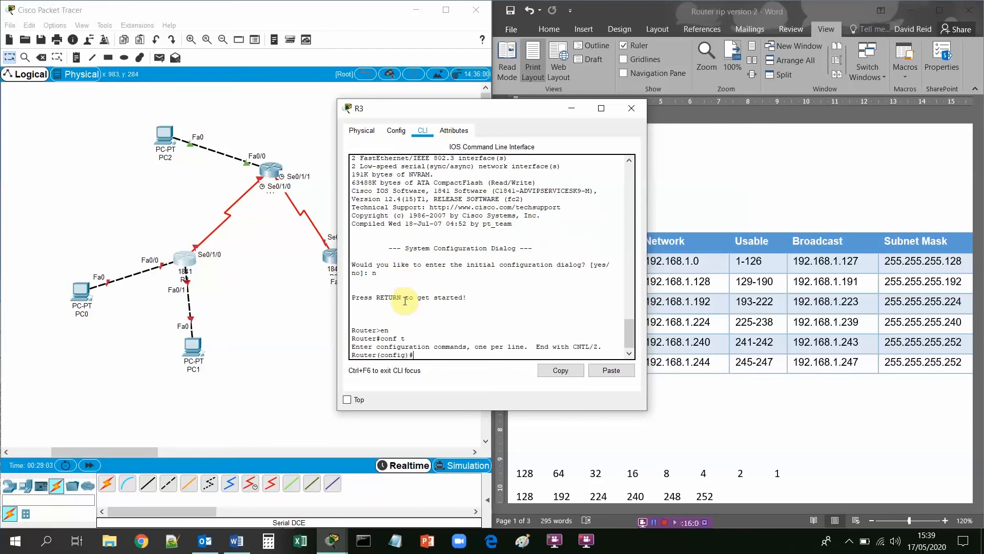
Step: Set the exec-timeout of R3's console line 0 to 0 0 and return to global configuration mode
type("line con")
key("Tab")
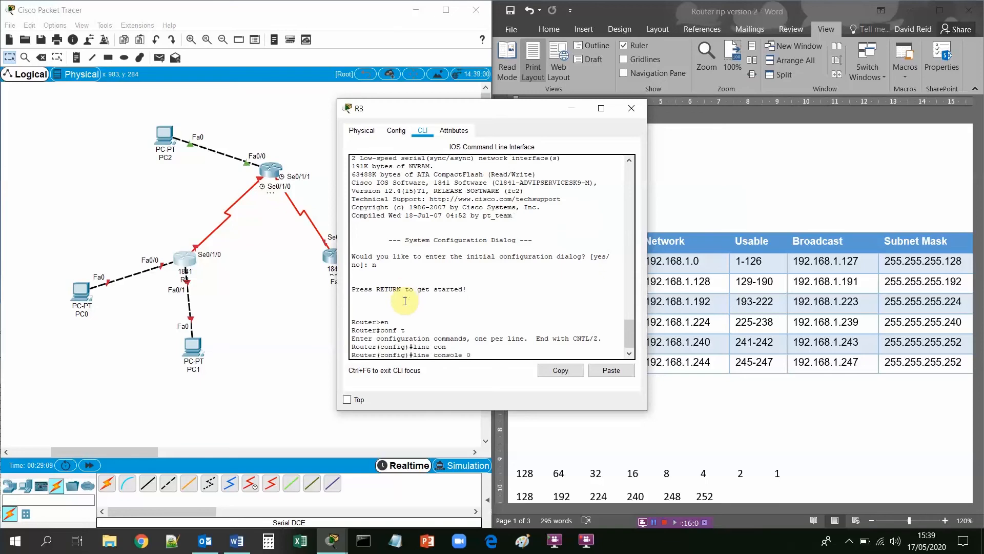
key("Return")
type("er(config-line)#e")
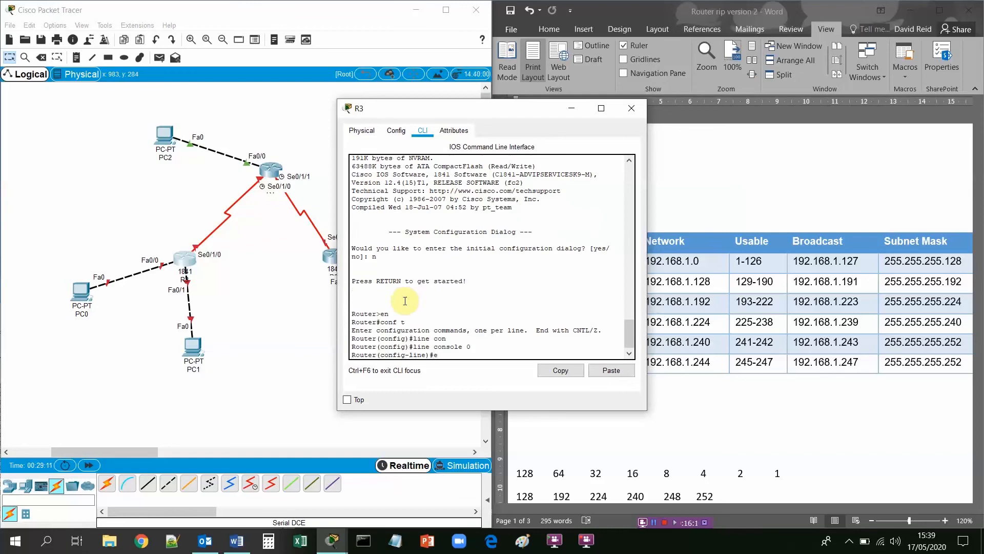
type("xec")
key("Tab")
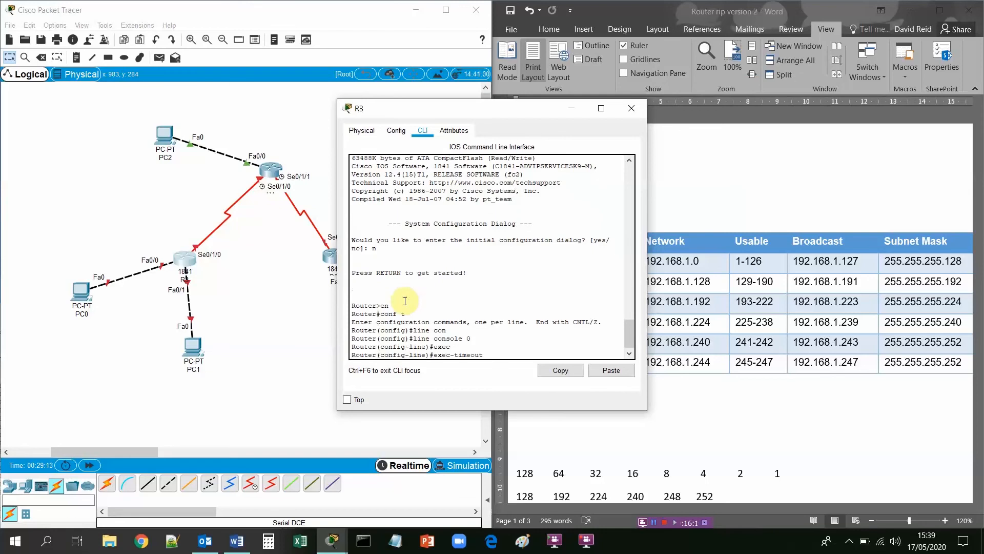
type("0 0")
key("Return")
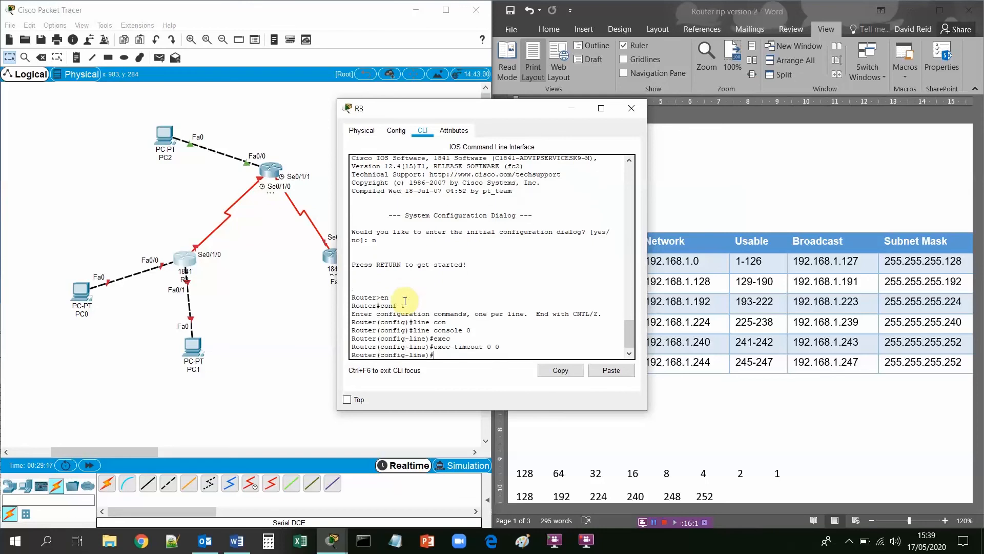
type("exit")
key("Return")
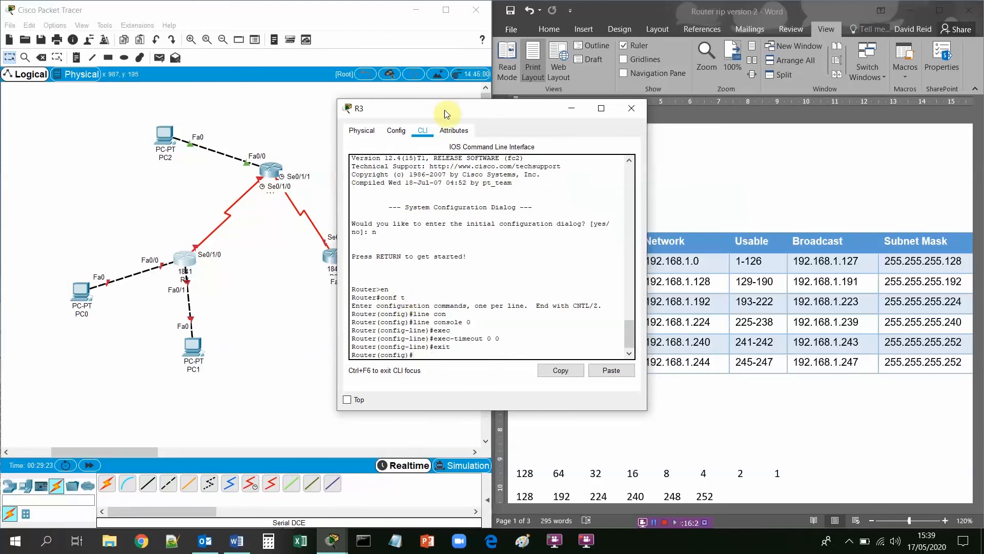
Step: Move R3's window clear of the addressing table and enter configuration of interface fa0/0
left_click_drag(456, 110, 328, 76)
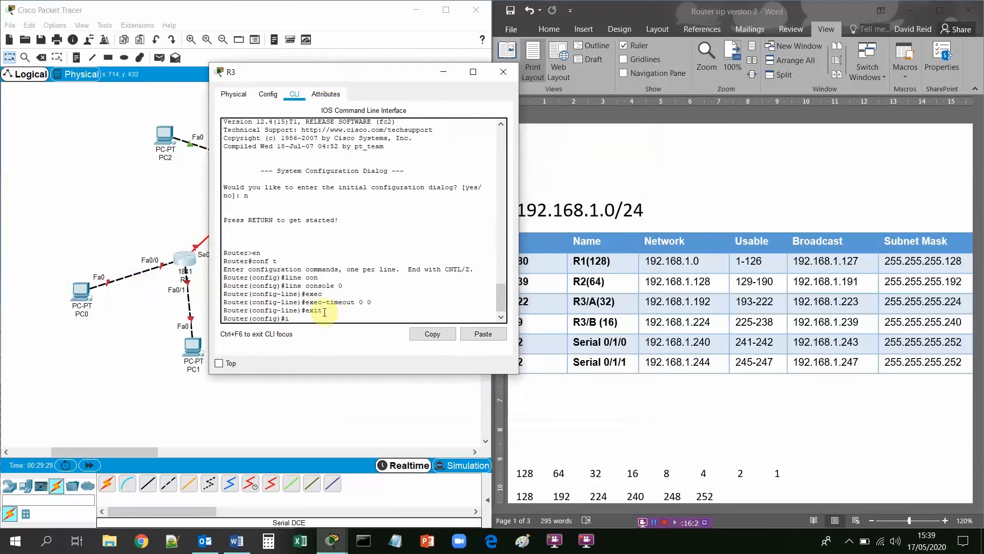
type("nt")
key("Tab")
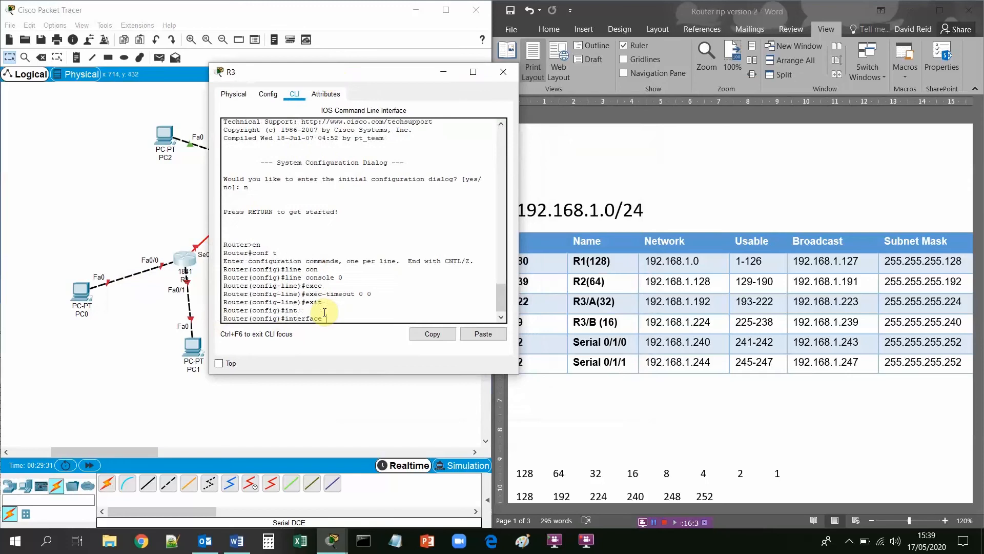
type("fa0/0")
key("Return")
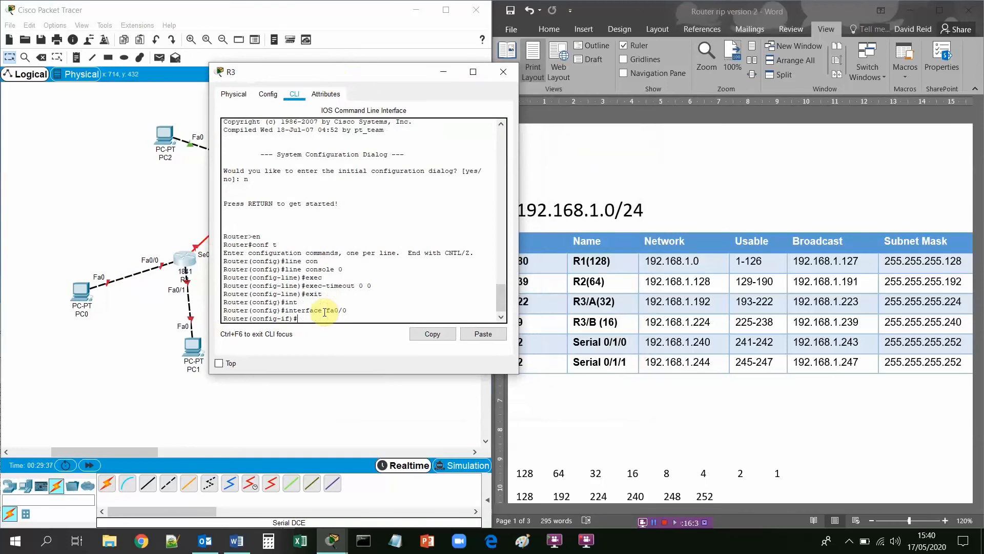
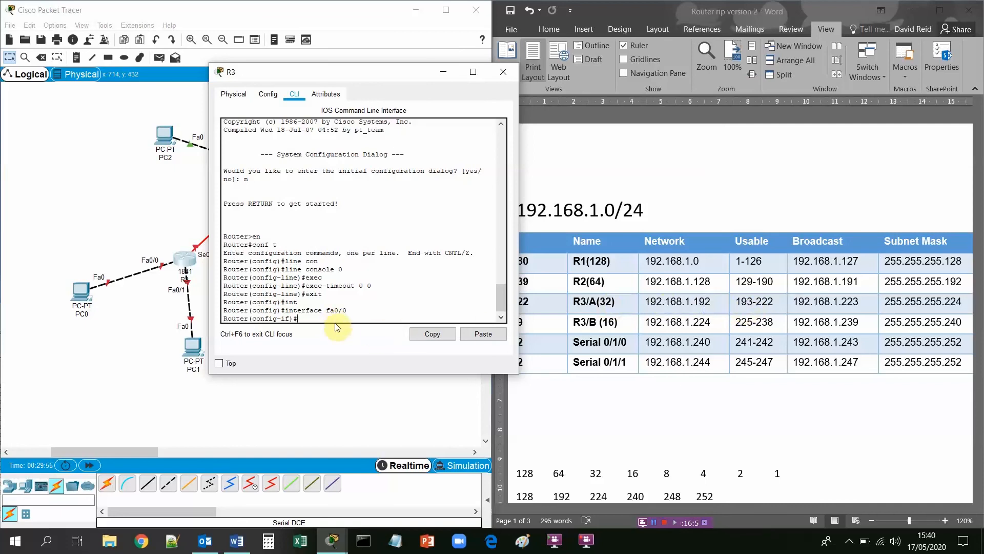
Step: Try to enter 192.168.1.193 255.255.255.224 directly at R3's fa0/0 interface prompt
type("192.168.1.193")
type("255.255.255")
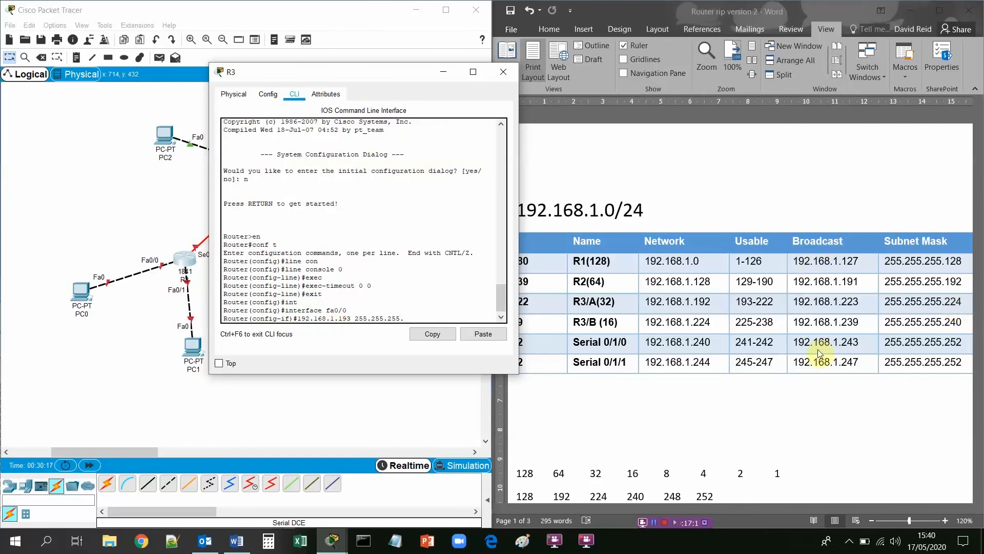
type(".224")
key("Return")
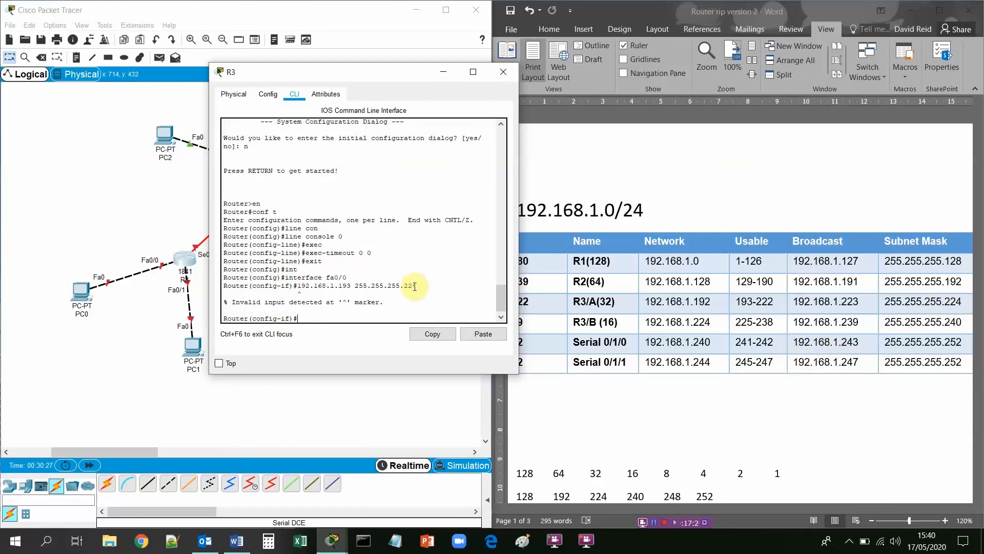
Step: Copy the entered address and mask and reissue them for fa0/0 as ip address 192.168.1.193 255.255.255.224
left_click_drag(417, 287, 296, 285)
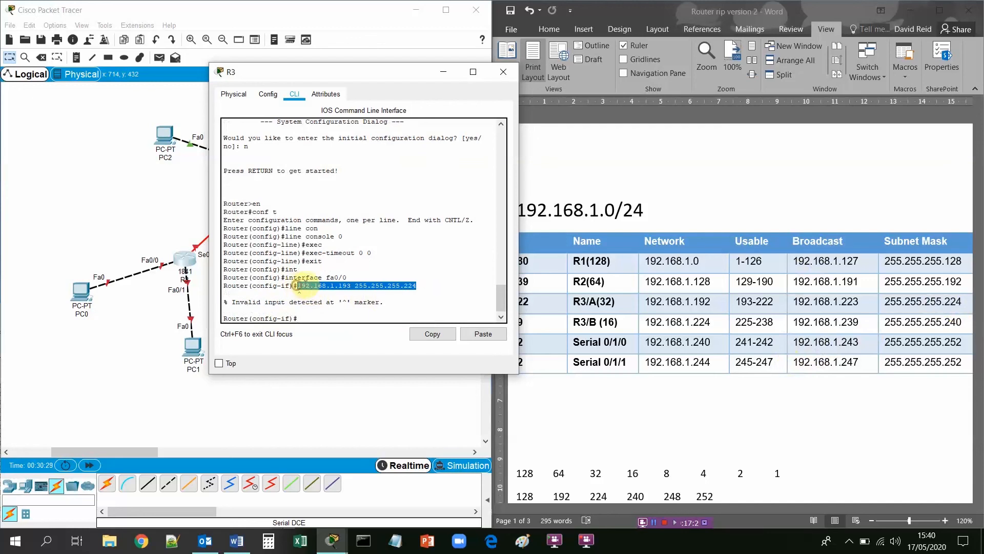
right_click(300, 286)
left_click(320, 290)
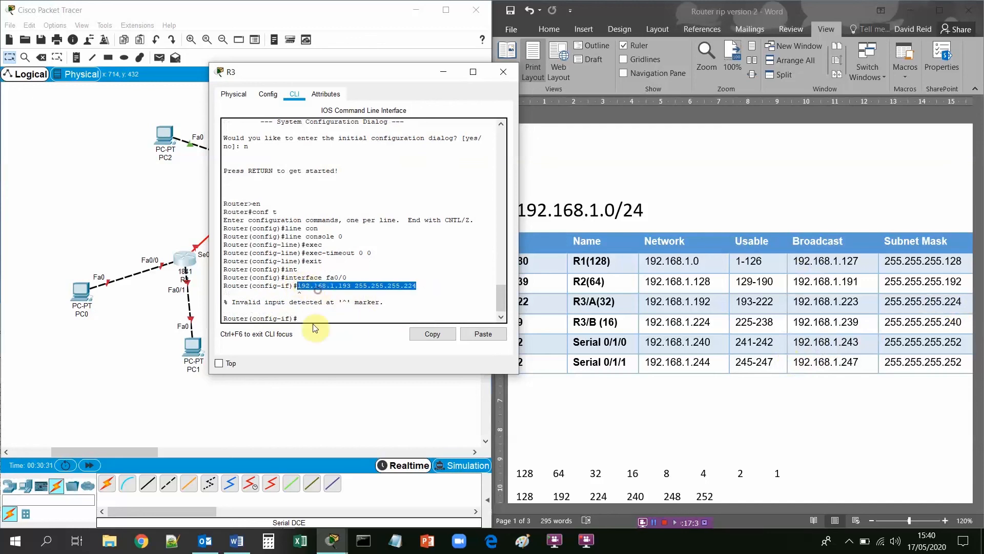
left_click(308, 317)
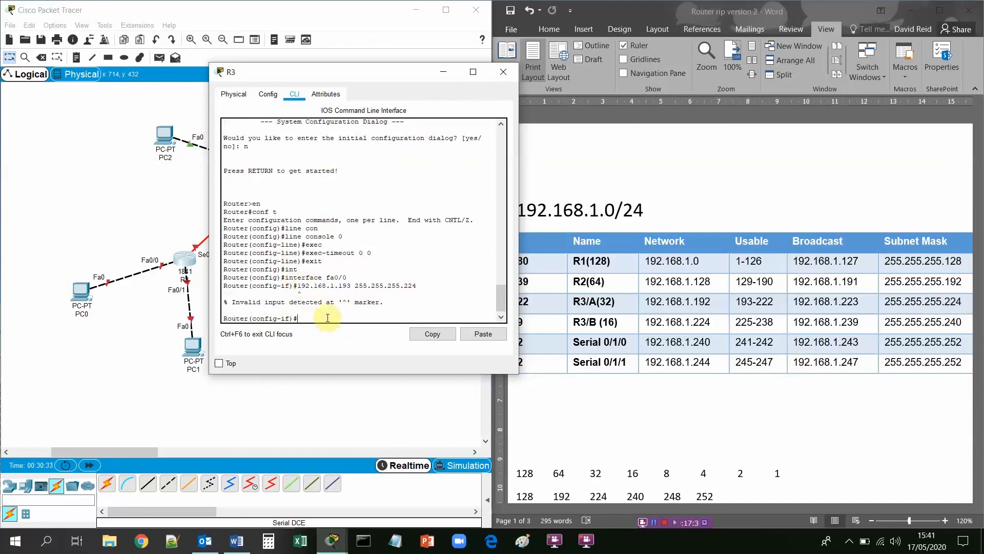
type("ip address")
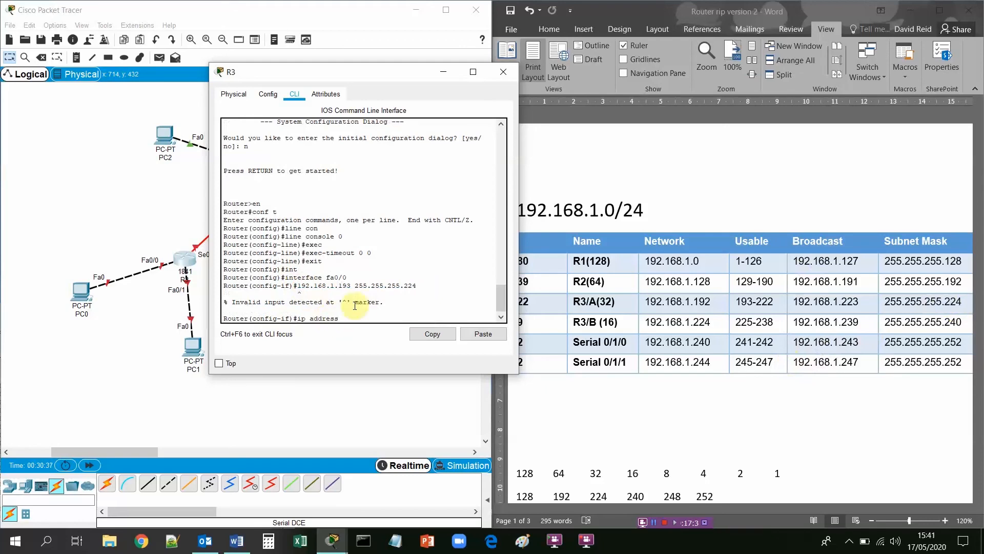
right_click(343, 318)
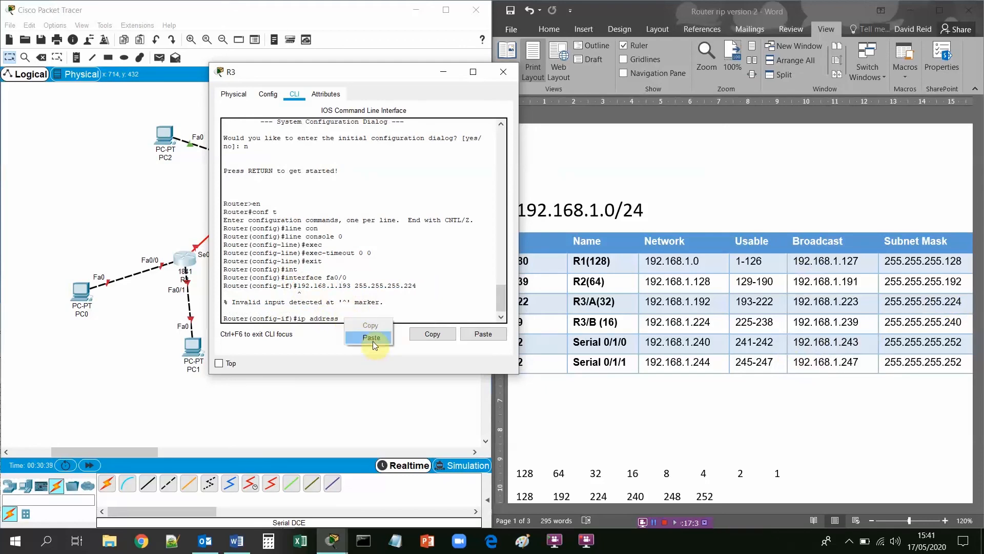
left_click(374, 340)
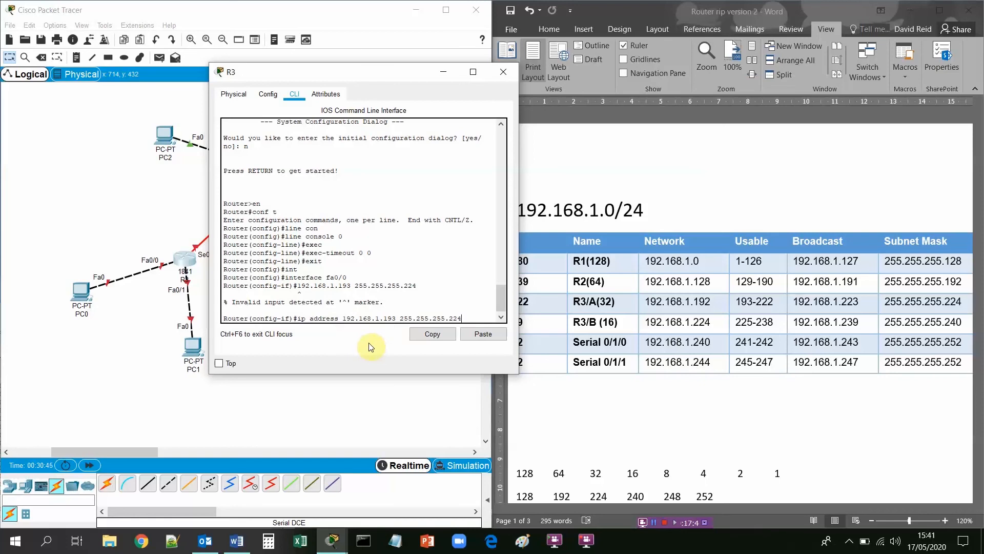
key("Return")
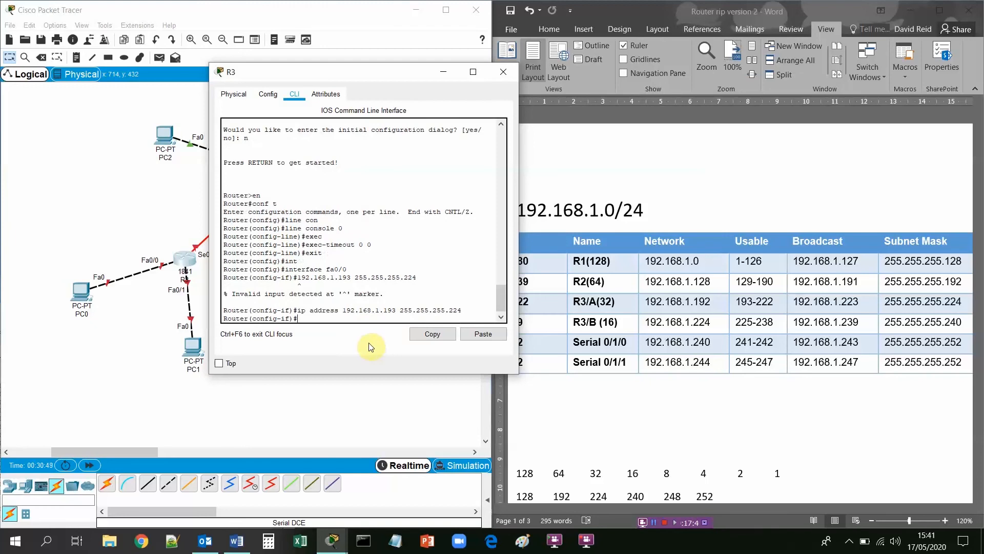
Step: Enable R3's fa0/0 interface with no shutdown and return to the interface prompt
type("no shut")
key("Tab")
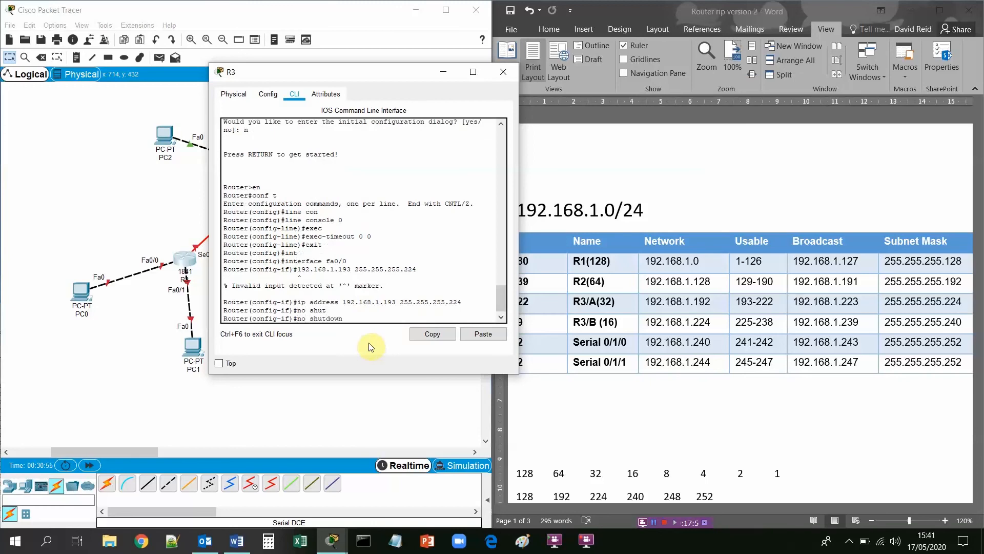
key("Return")
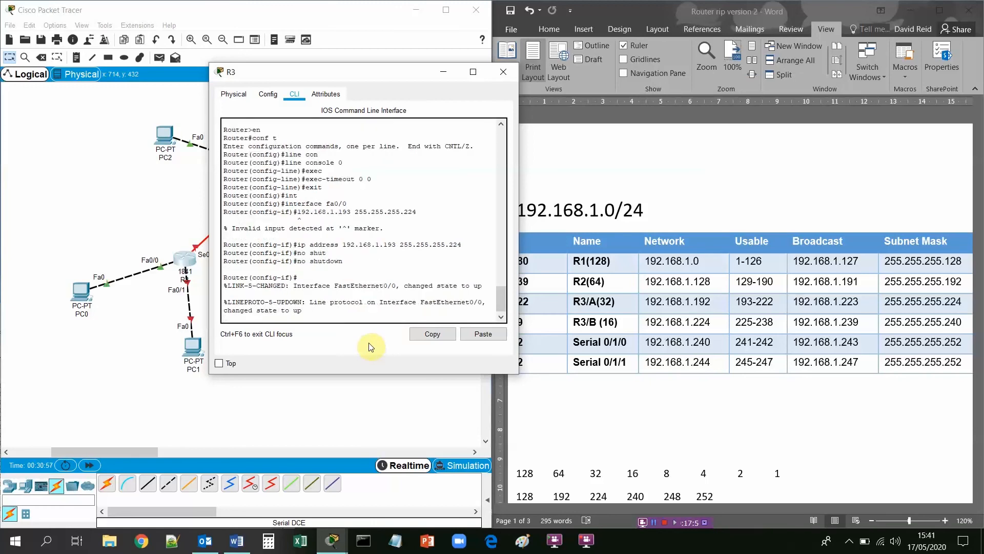
key("Return")
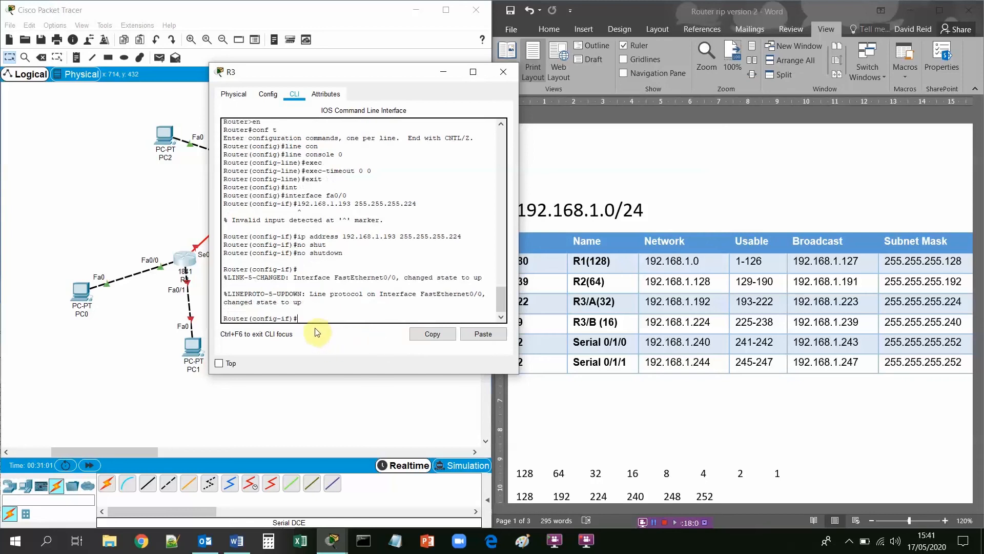
Step: Open PC0's IP configuration beside the addressing table and set its static IP address to 192.168.1.222
left_click(82, 296)
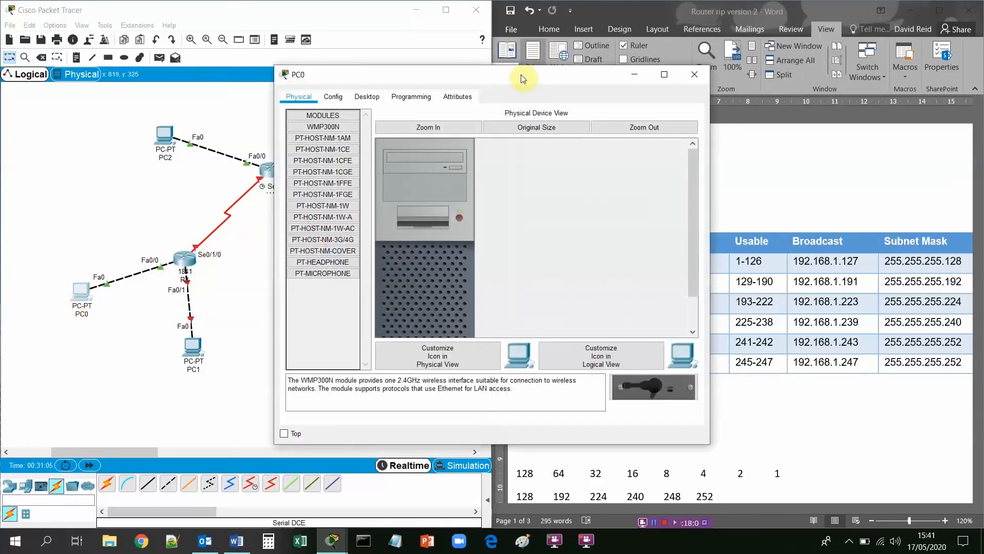
left_click_drag(521, 78, 297, 85)
left_click(141, 105)
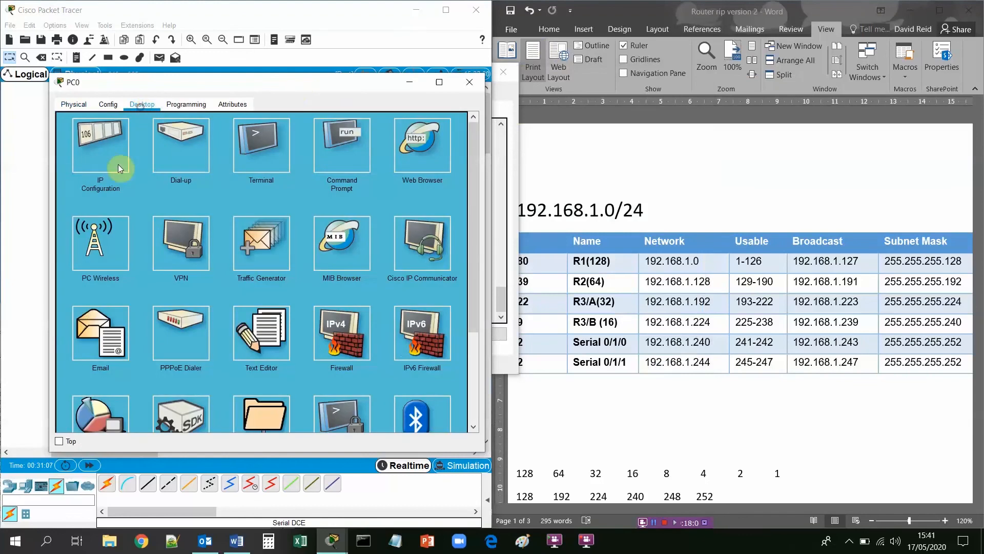
left_click(106, 161)
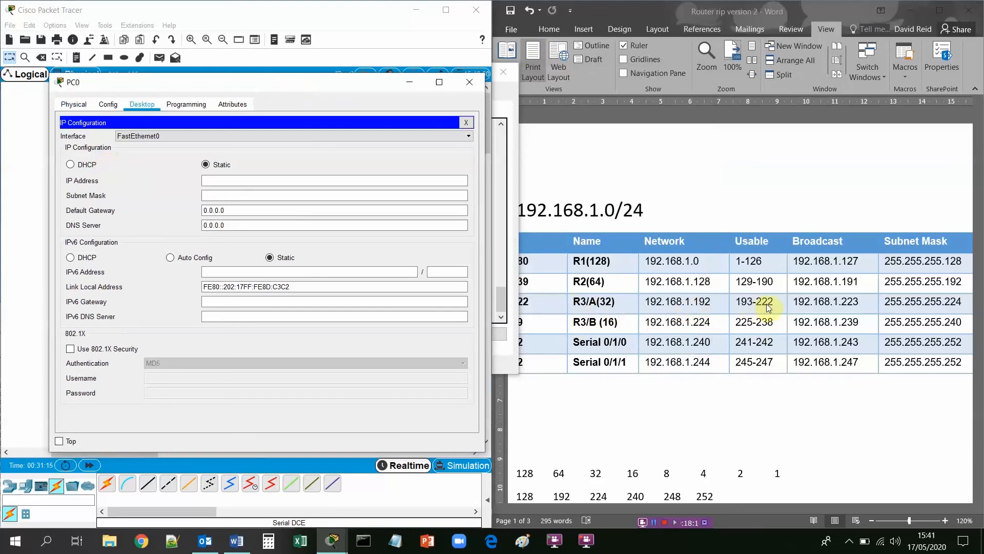
left_click(308, 180)
type("19")
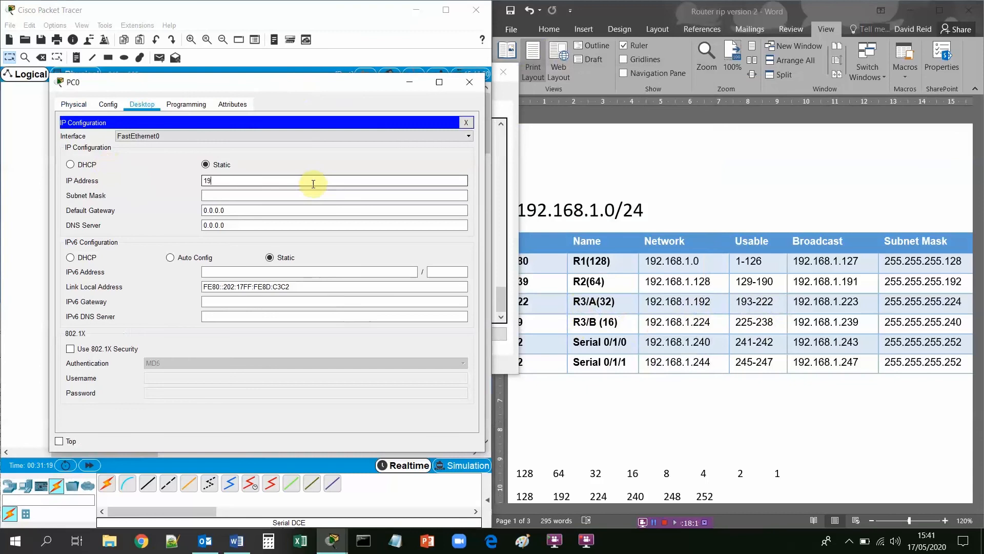
type("2.168")
type(".1.222")
Step: Set PC0's subnet mask to 255.255.255.224 and its default gateway to 192.168.1.193, and close its IP configuration
left_click(283, 195)
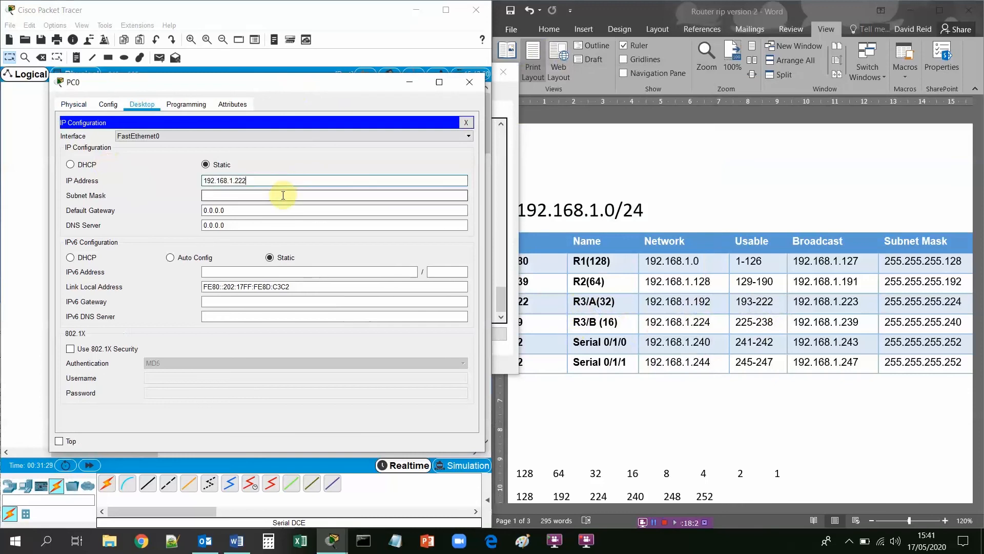
key("BackSpace")
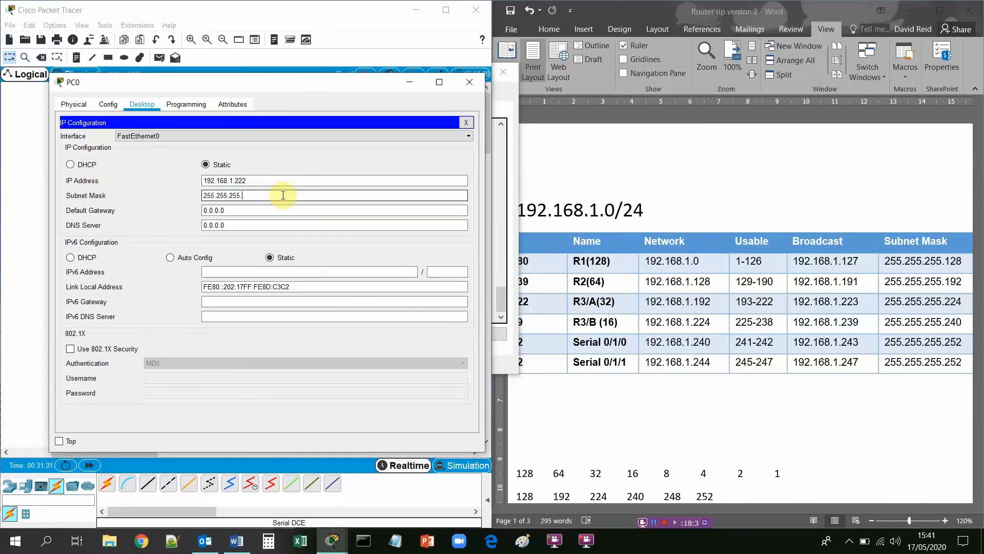
type("224")
key("Tab")
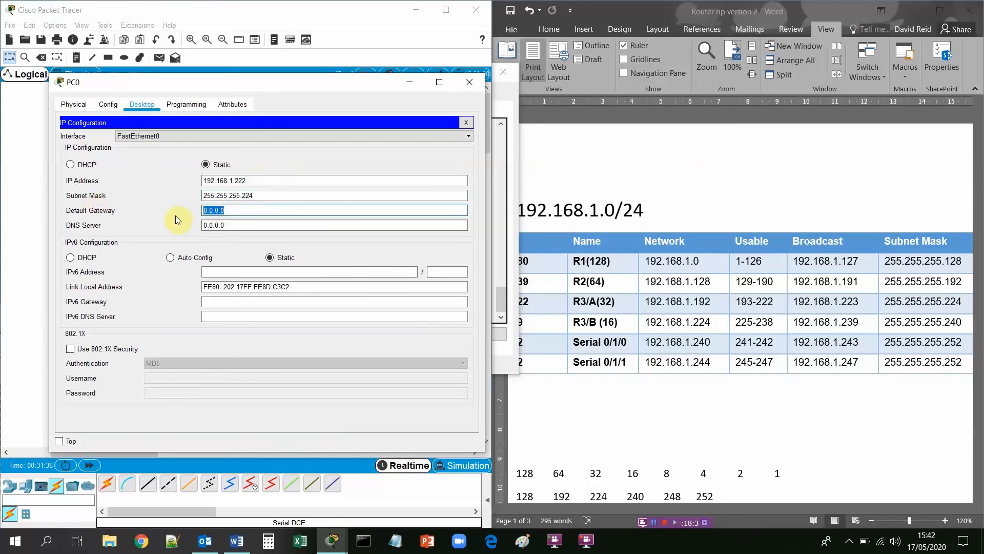
type("192.168.1")
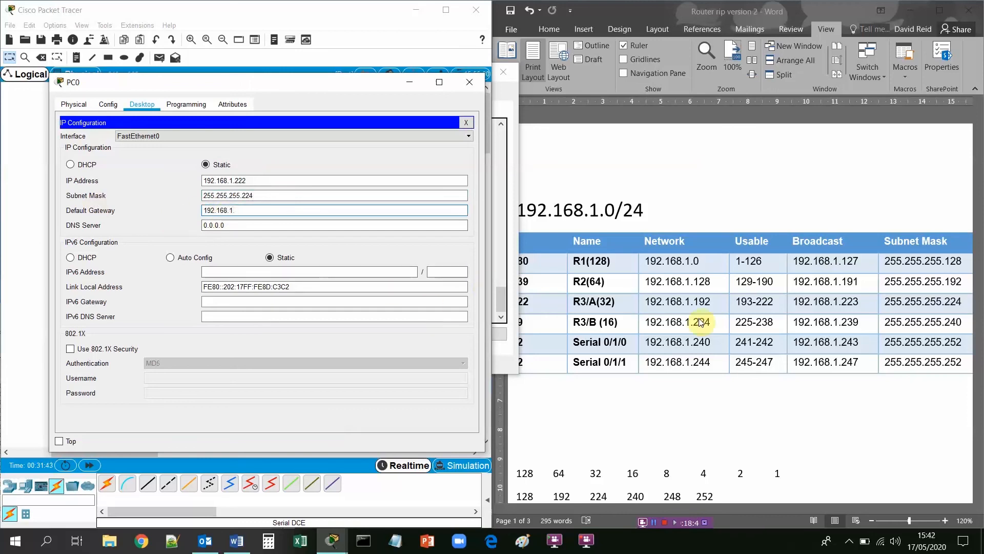
type(".1")
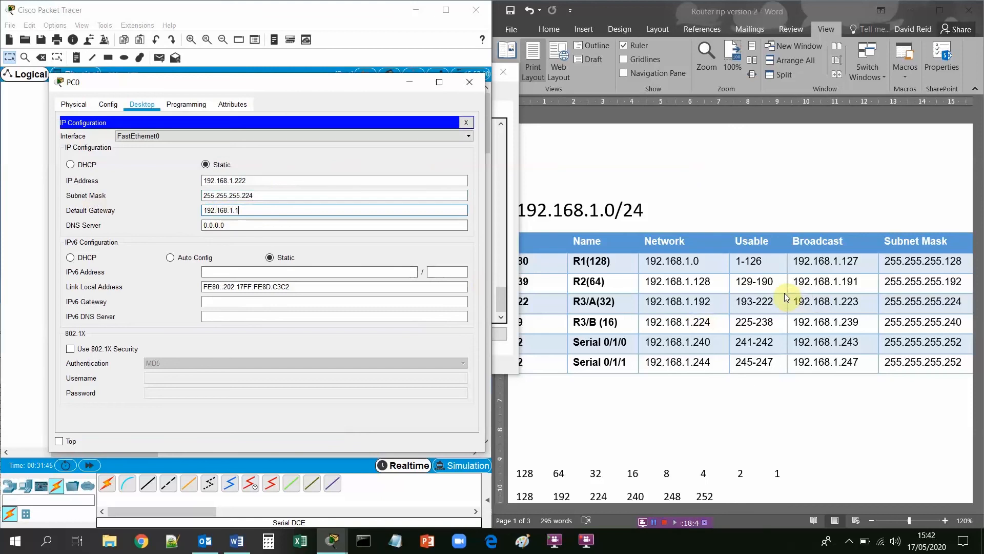
type("93")
left_click(467, 124)
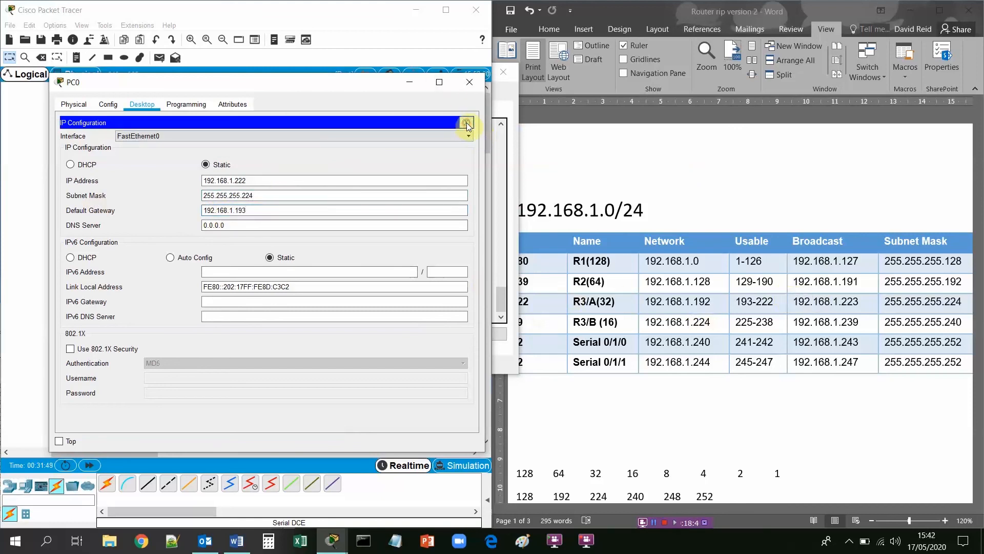
Step: Ping the gateway 192.168.1.193 from PC0's command prompt
left_click(342, 149)
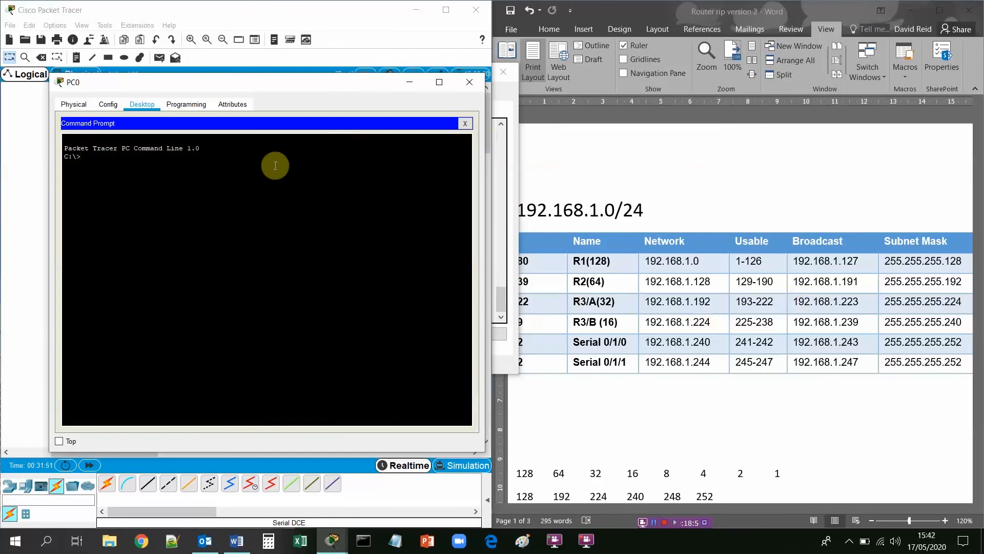
type("ping 192.168.1.193")
key("Return")
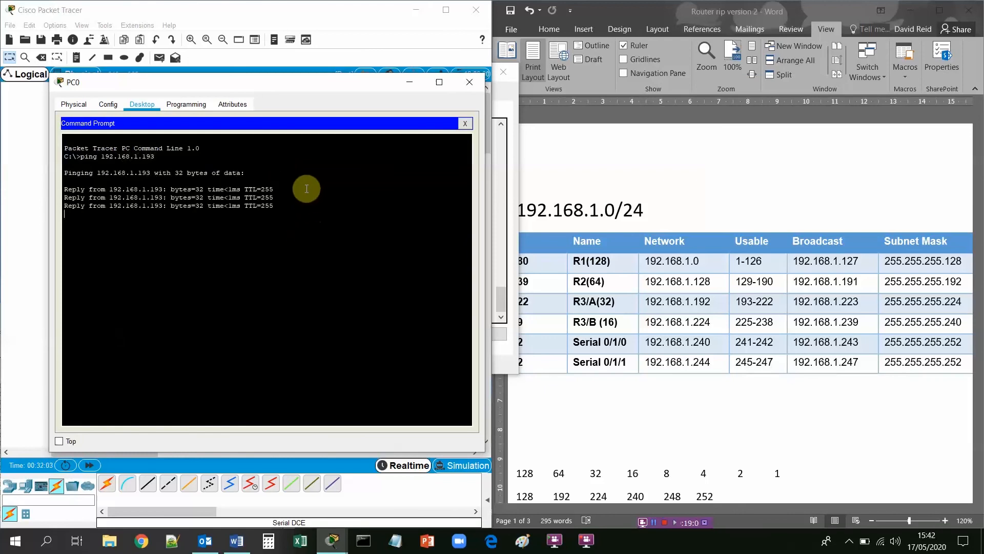
Step: Close PC0's window and, in R3's command line, leave fa0/0 and enter configuration of interface fa0/1
left_click(470, 84)
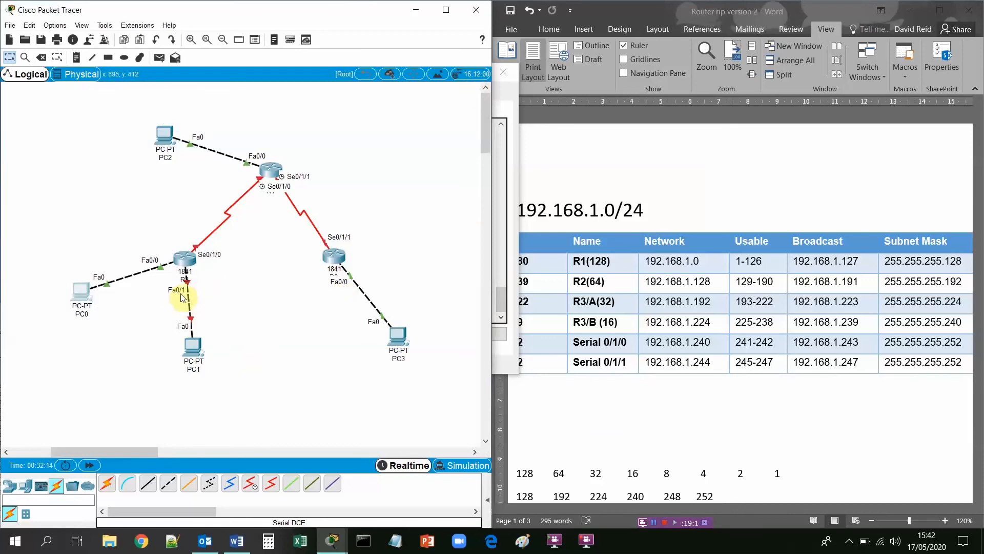
left_click(184, 259)
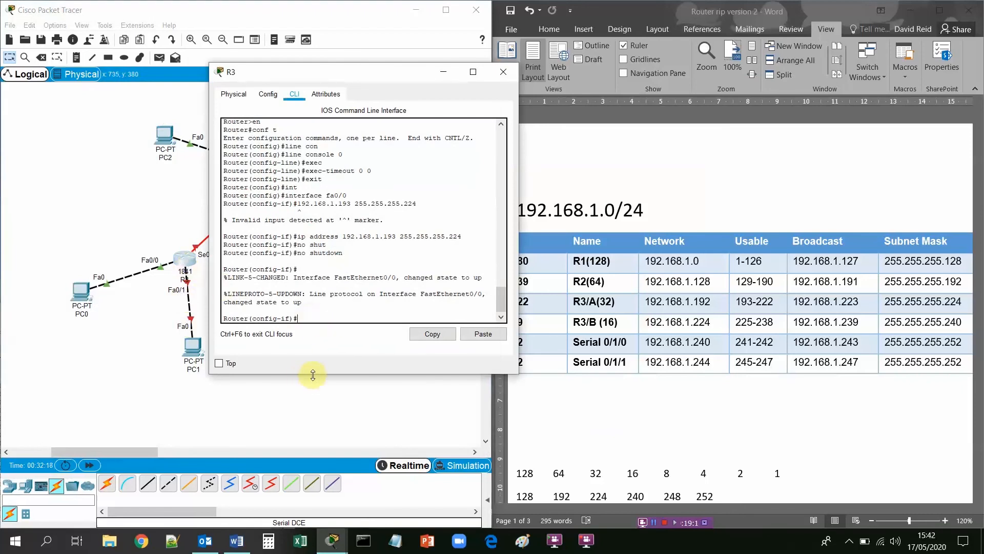
type("exit")
key("Return")
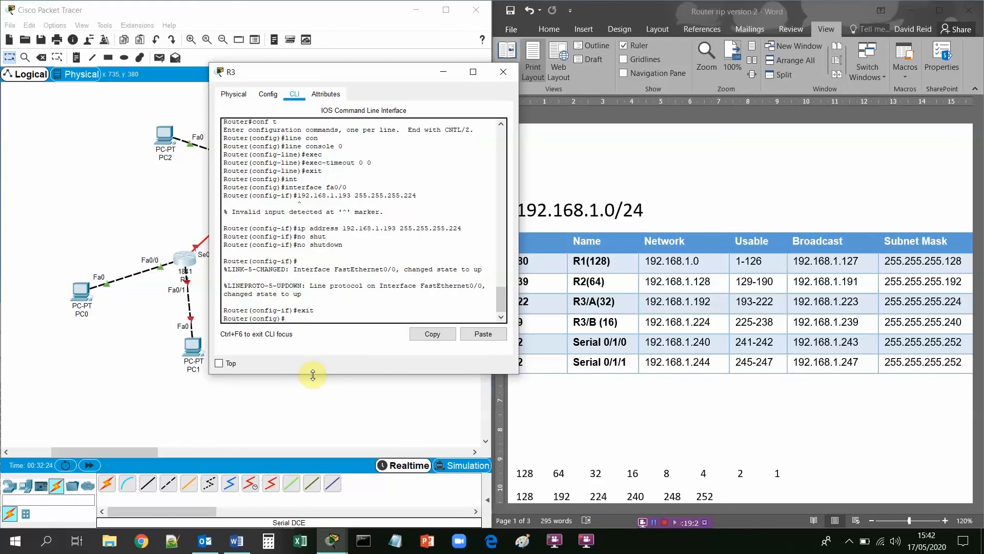
type("no shutdown")
key("Up")
key("Up")
key("Up")
key("Up")
key("Up")
key("Up")
type("1")
key("Return")
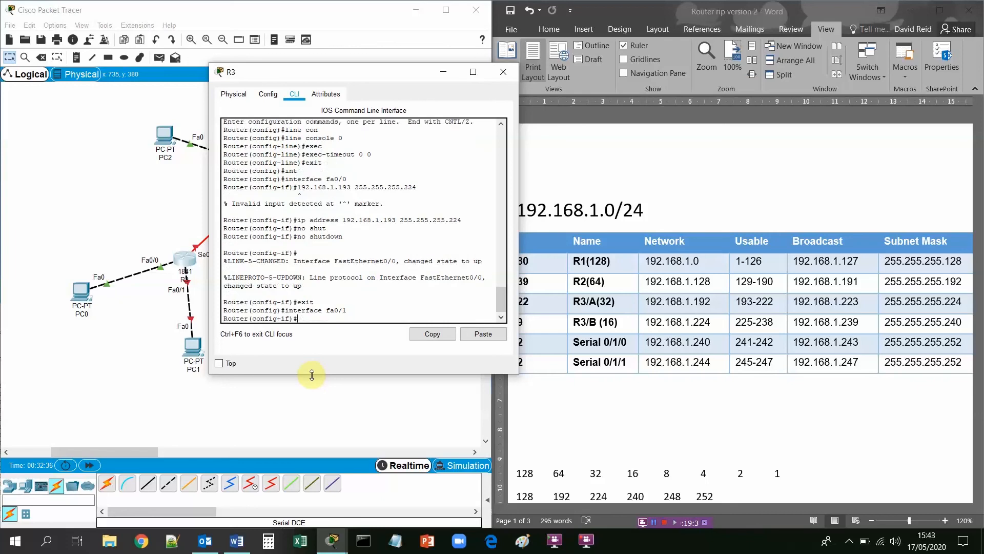
Step: Assign R3's fa0/1 interface the IP address 192.168.1.225 with mask 255.255.255.240
key("Up")
key("Up")
key("Up")
key("Up")
key("Up")
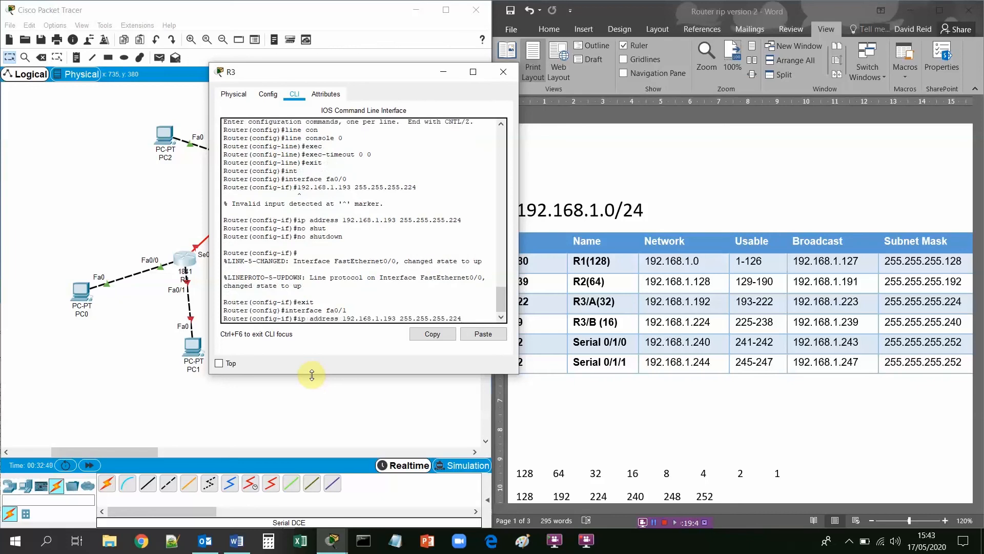
key("BackSpace")
key("BackSpace")
key("BackSpace")
key("BackSpace")
key("BackSpace")
key("BackSpace")
key("BackSpace")
key("BackSpace")
key("BackSpace")
key("BackSpace")
key("BackSpace")
key("BackSpace")
key("BackSpace")
key("BackSpace")
key("BackSpace")
key("BackSpace")
key("BackSpace")
key("BackSpace")
key("BackSpace")
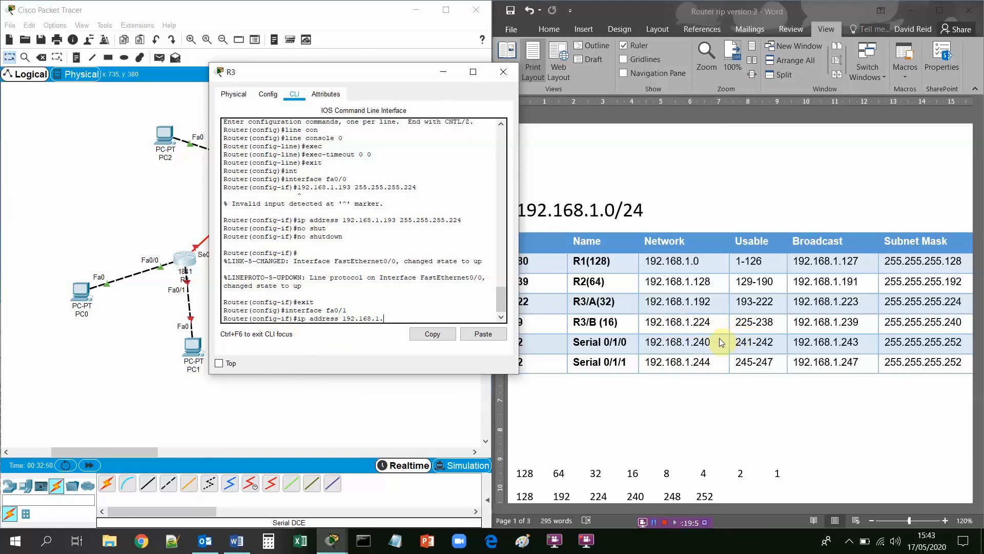
type("225")
type("255.255.255.24")
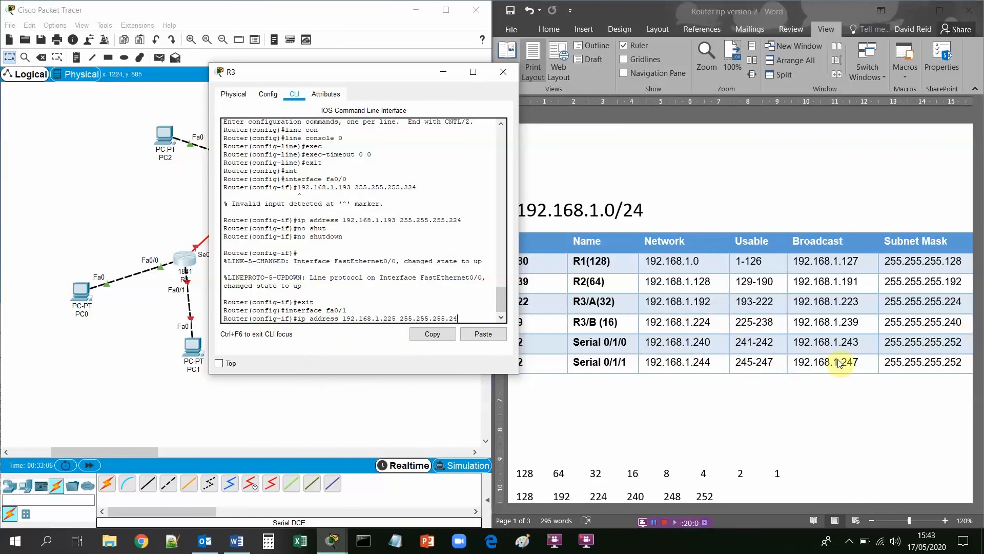
type("0")
key("Return")
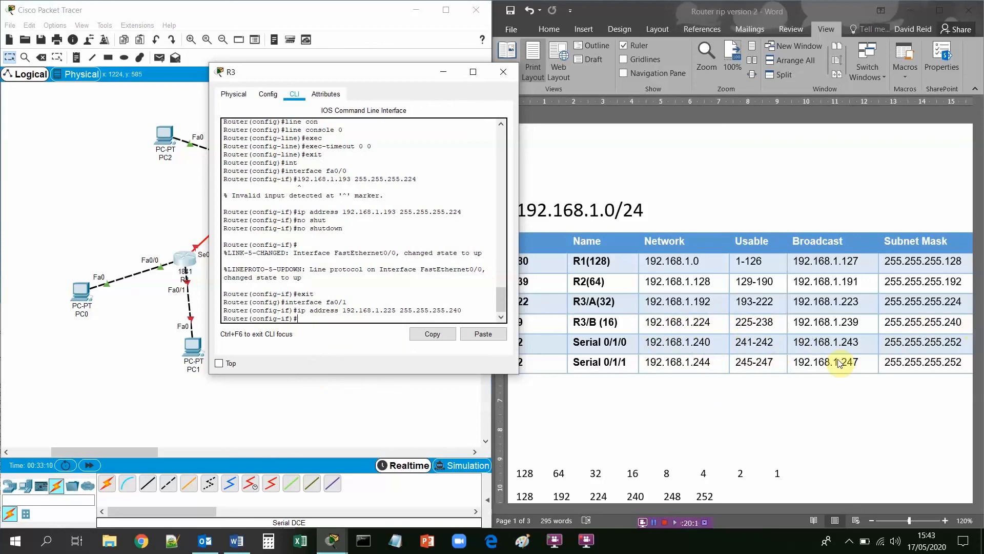
Step: Enable R3's fa0/1 interface with no shutdown
type("no shut")
key("Tab")
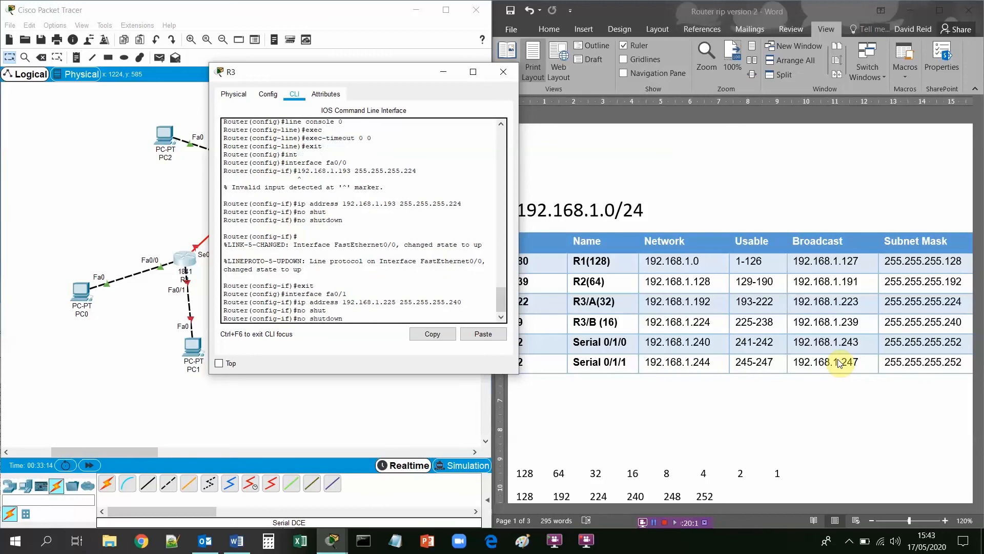
key("Return")
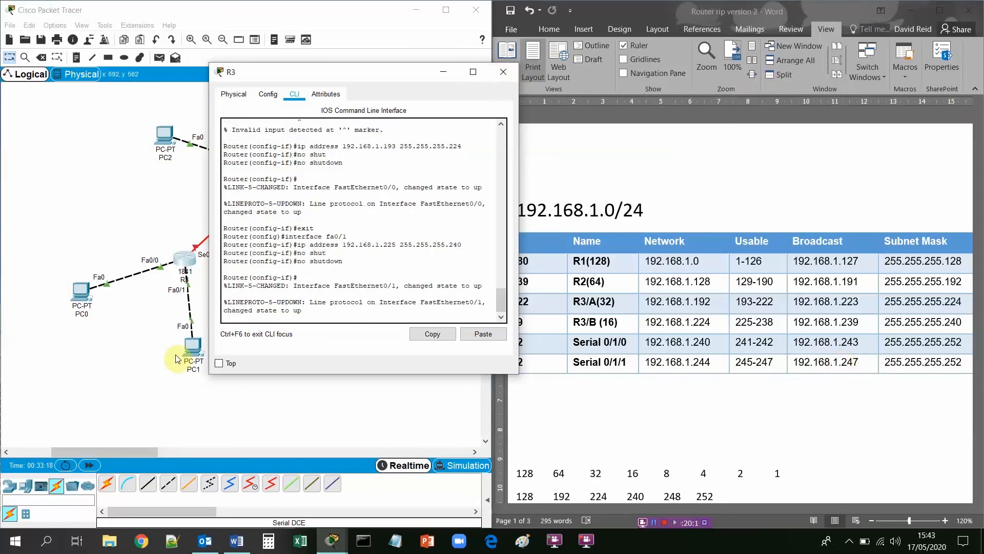
Step: Open PC1's IP configuration beside the addressing table and set its static IP address to 192.168.1.238
double_click(190, 363)
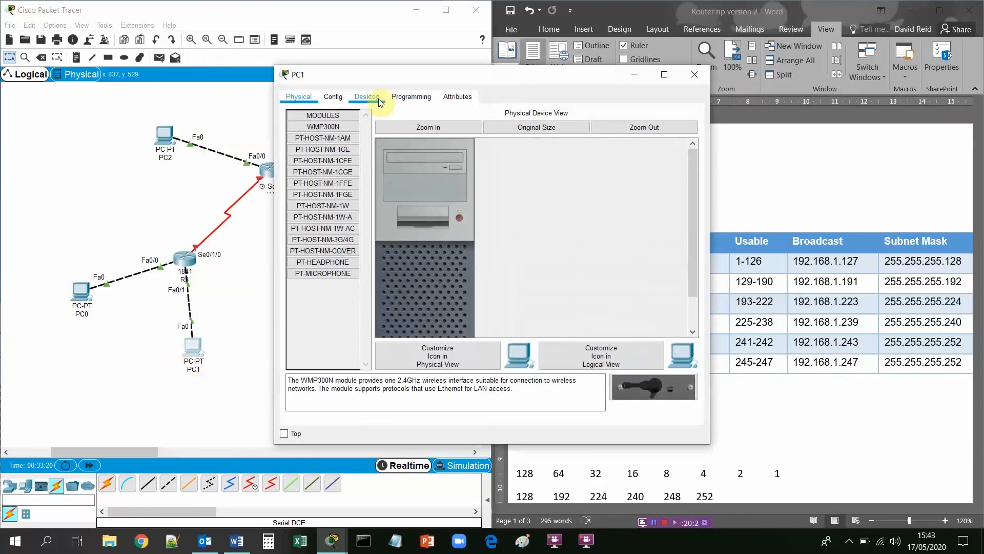
left_click(376, 99)
left_click(329, 154)
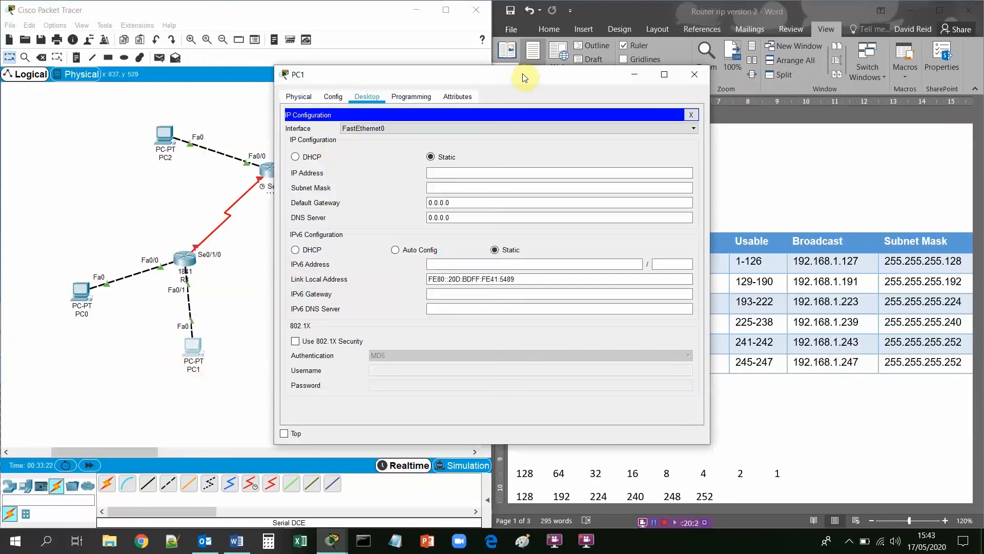
left_click_drag(520, 75, 370, 87)
left_click(308, 185)
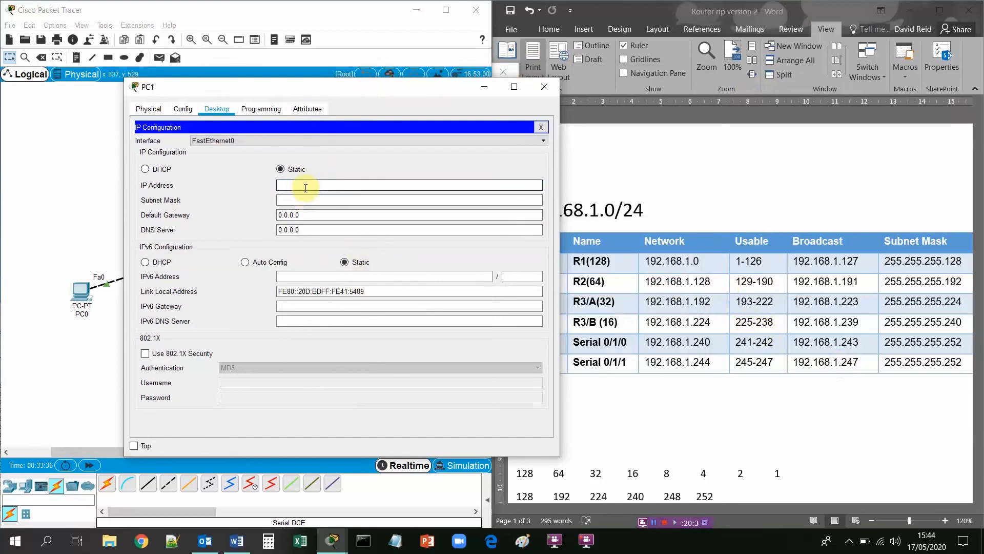
type("192.168.1.238")
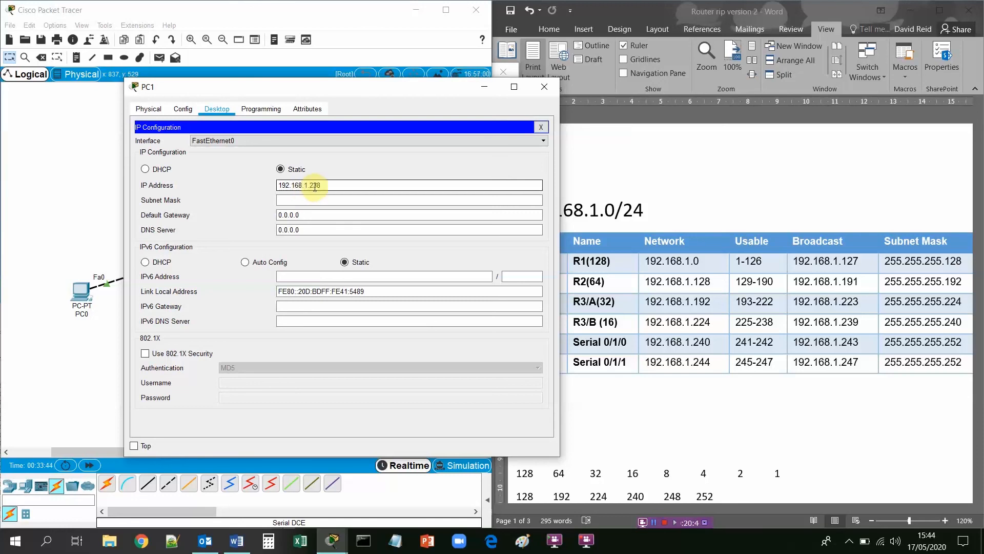
Step: Set PC1's subnet mask to 255.255.255.240 and its default gateway to 192.168.1.225, and close its IP configuration
left_click(302, 200)
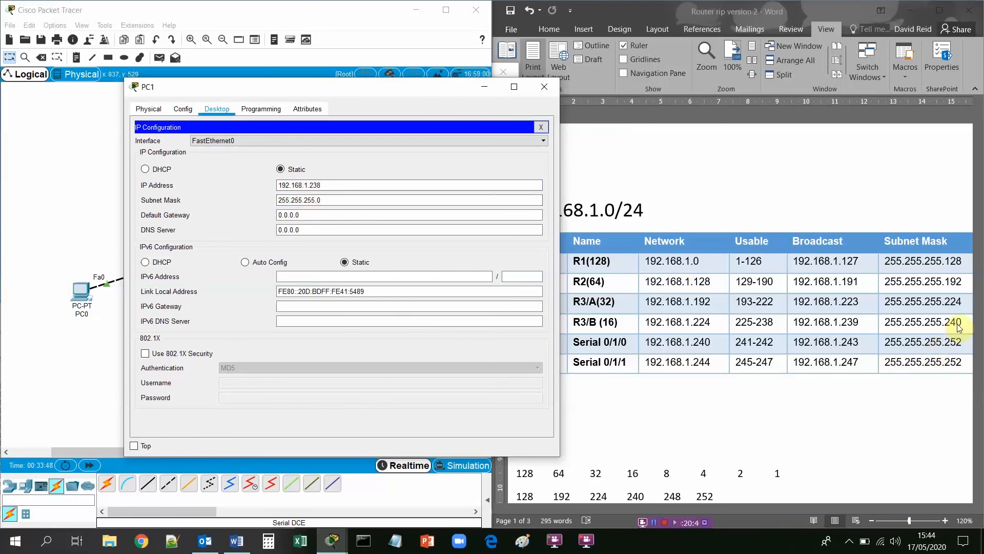
left_click(342, 202)
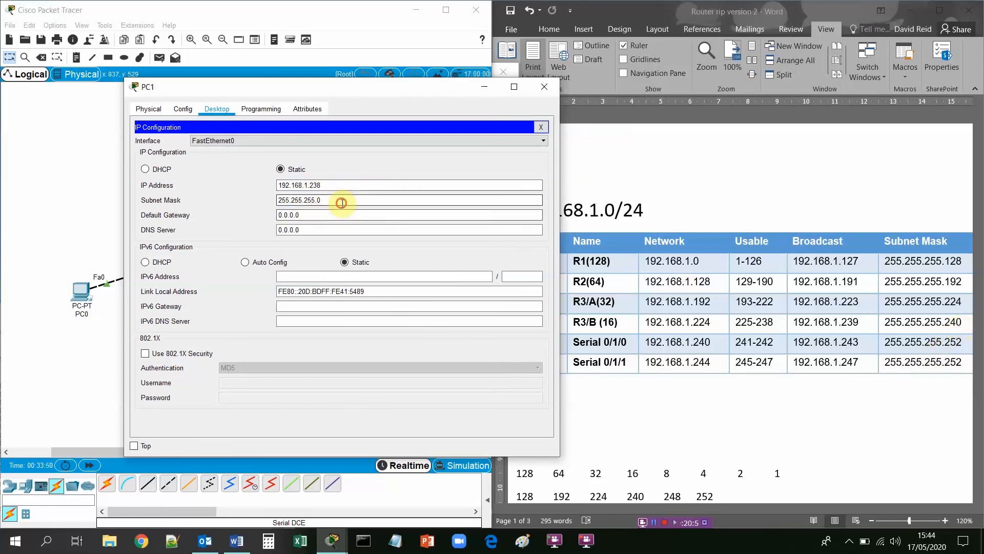
key("BackSpace")
type("240")
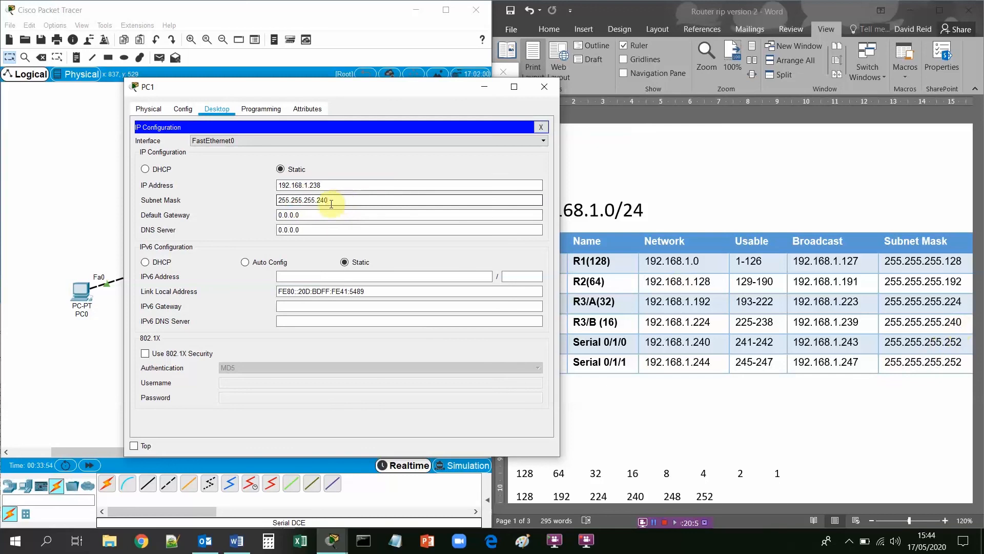
left_click_drag(305, 214, 248, 220)
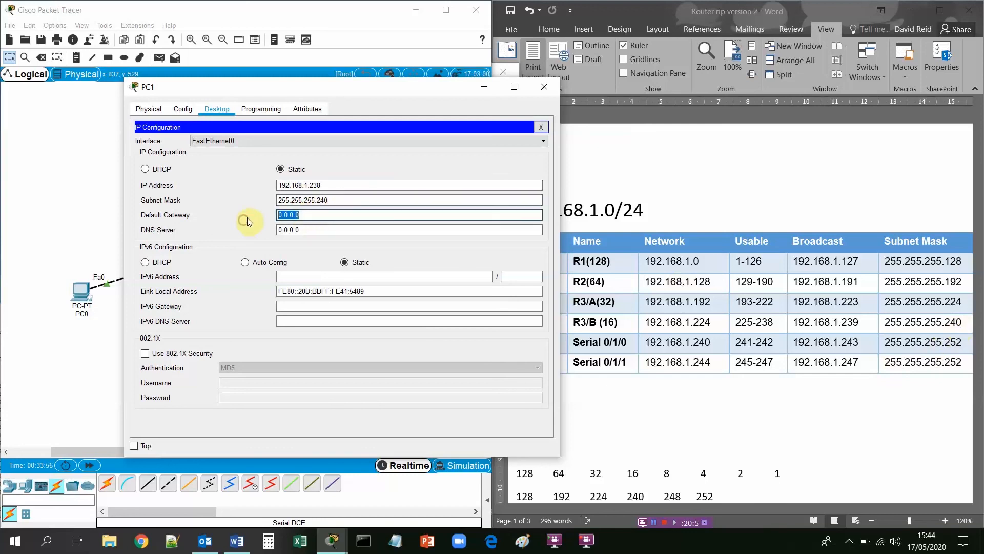
type("192.168.1.")
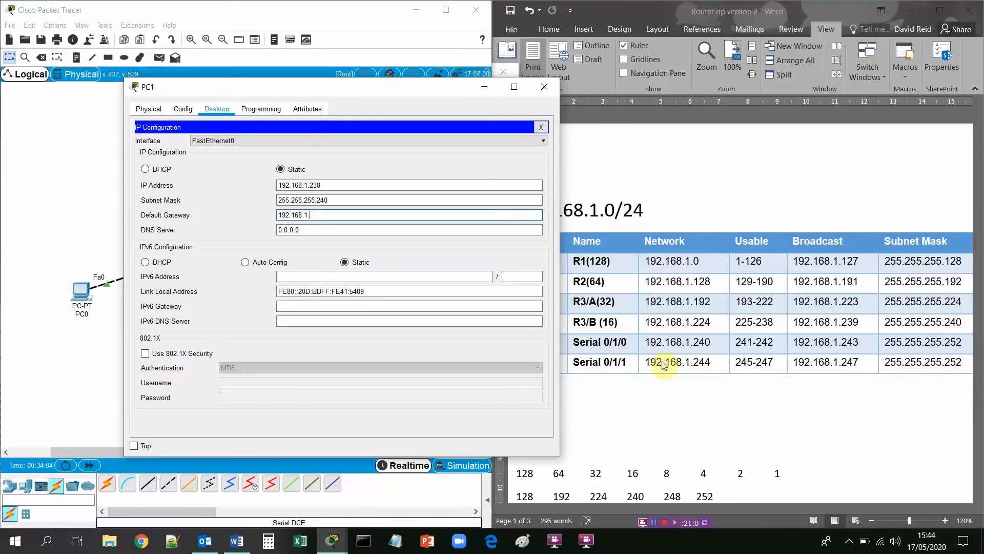
type("225")
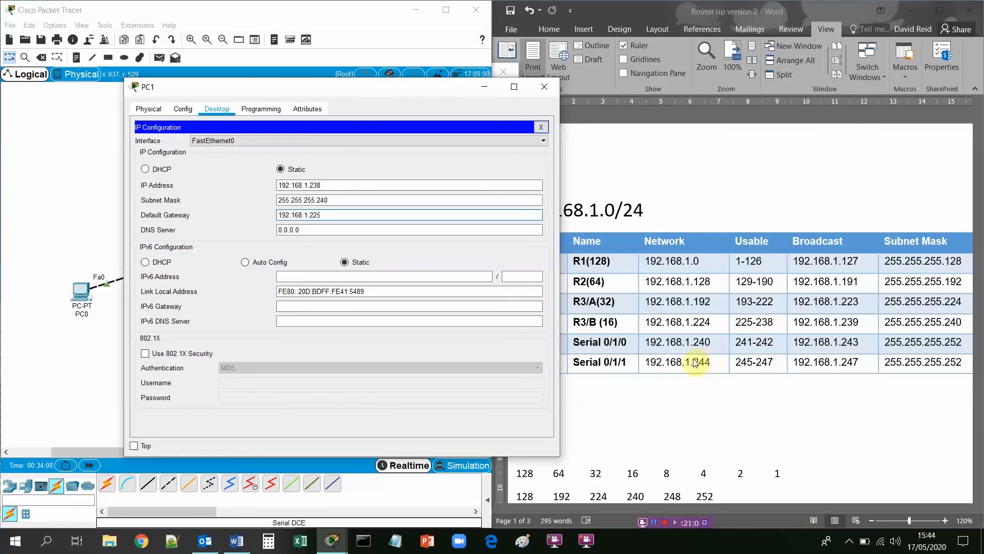
left_click(544, 128)
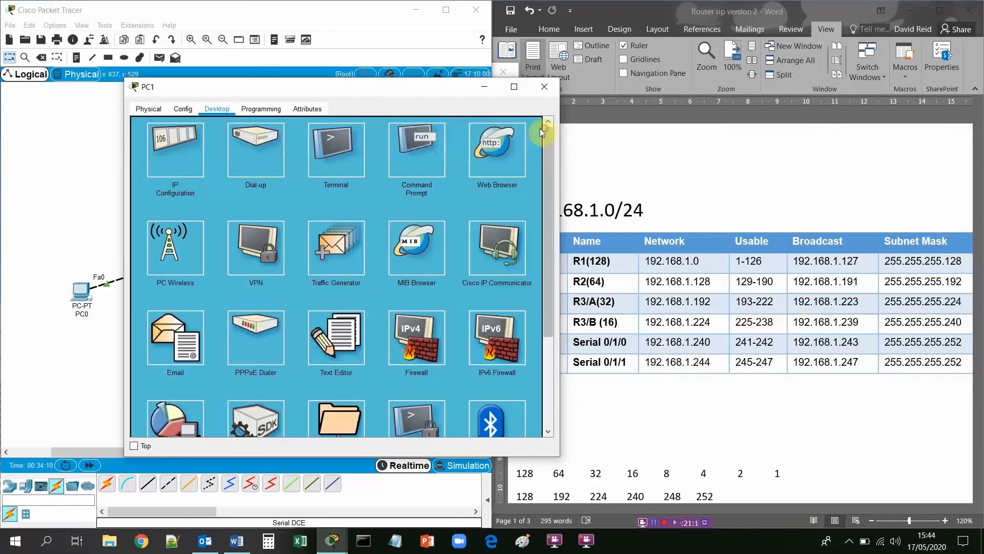
Step: Ping the gateway 192.168.1.225 from PC1's command prompt
left_click(417, 155)
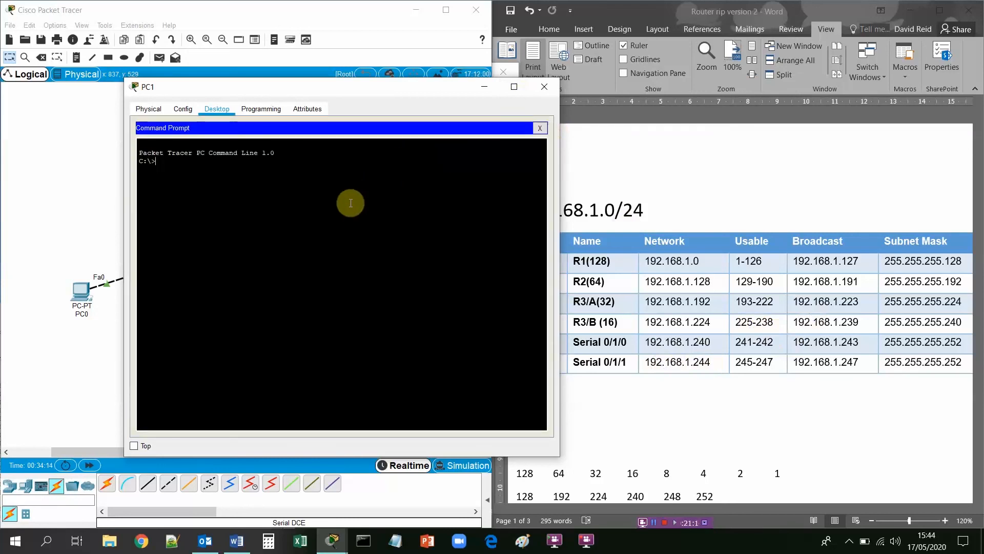
type("ping 192.16")
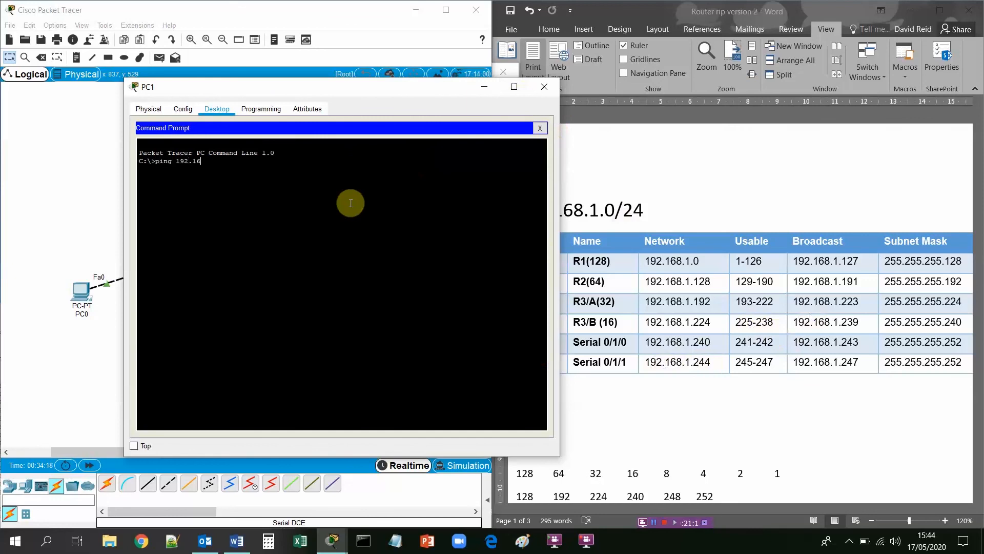
type("8")
type("225")
key("Return")
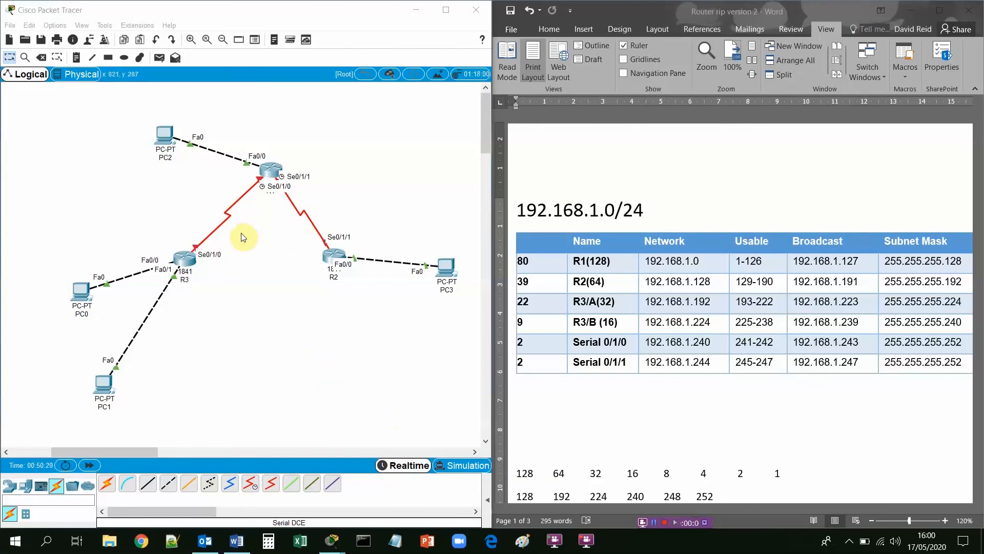
Step: Open R1's command line and enter configuration of serial interface s0/1/0
left_click(271, 172)
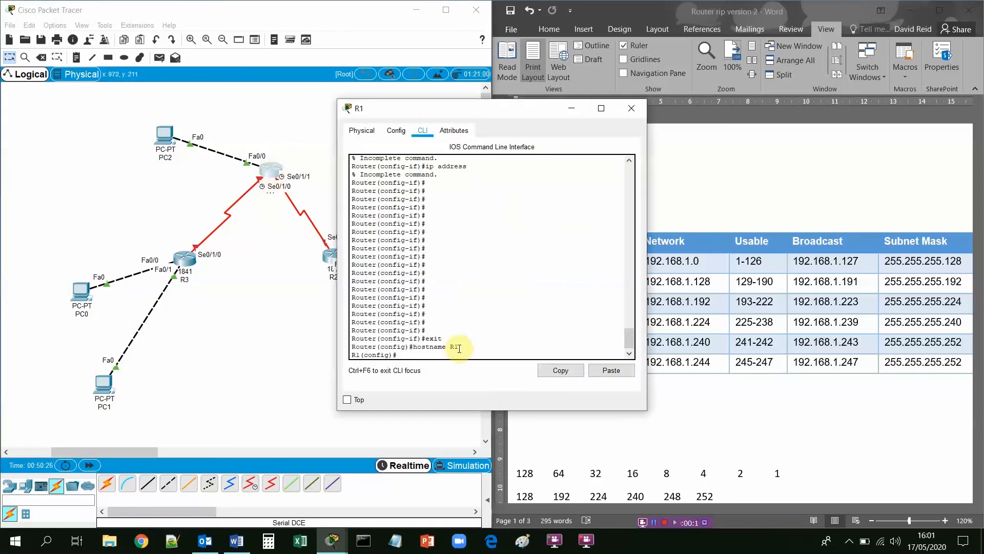
triple_click(427, 353)
left_click(429, 354)
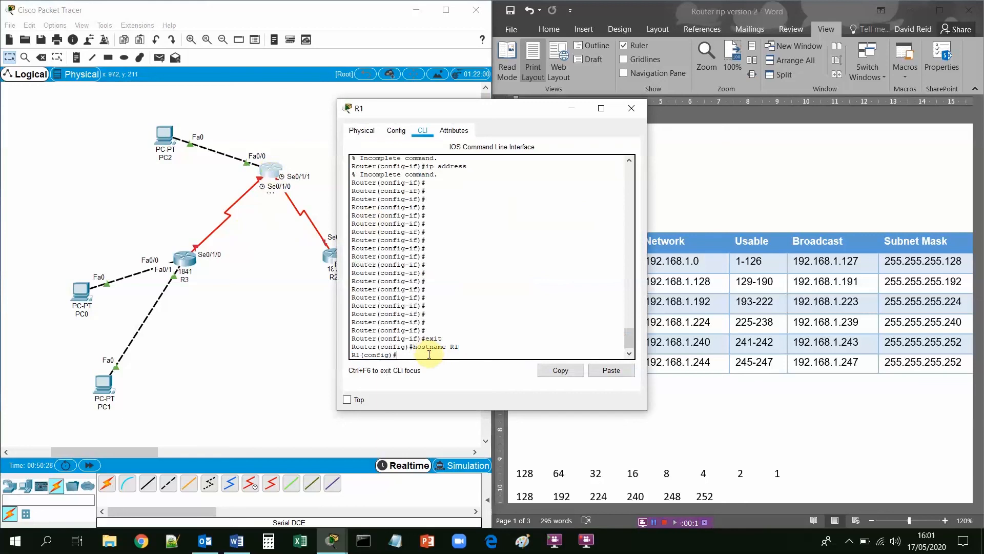
type("interf")
key("Tab")
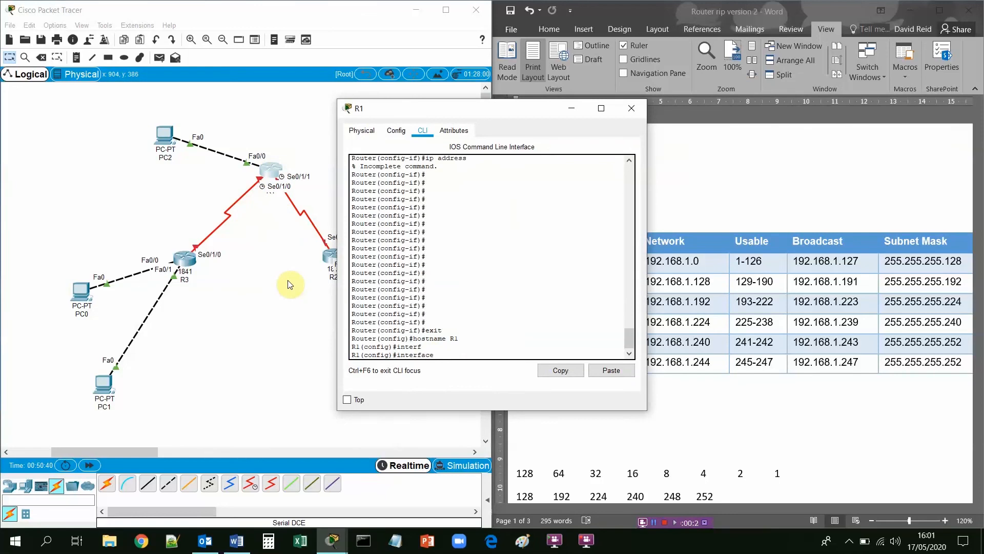
type("s0/1/0")
key("Return")
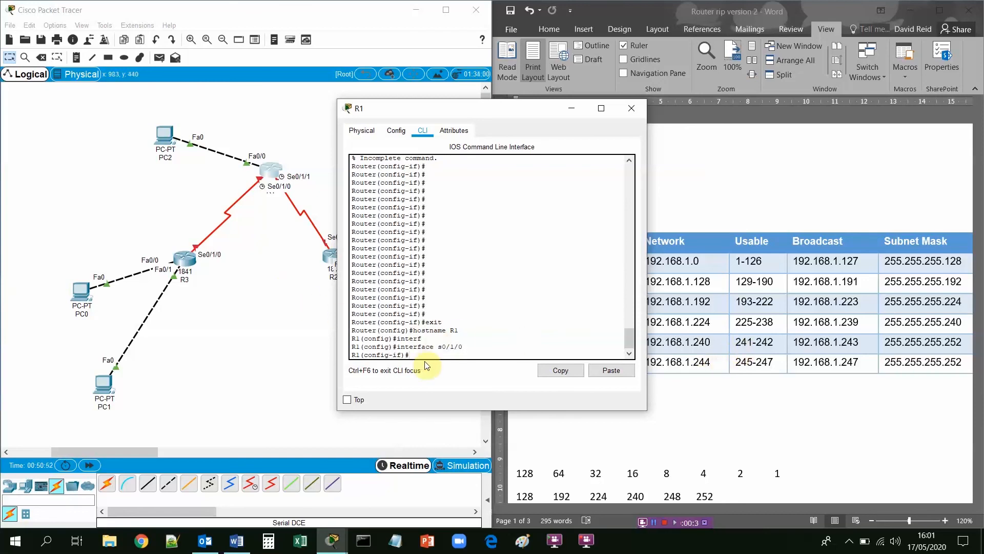
Step: Assign R1's s0/1/0 interface the IP address 192.168.1.241 with mask 255.255.255.252
type("192.168.1.241 255.255.255.")
key("Left")
key("Left")
key("Left")
key("Left")
key("Left")
key("Left")
key("Left")
key("Left")
key("Left")
key("Left")
key("Left")
key("Left")
key("Left")
type("ip address")
key("Return")
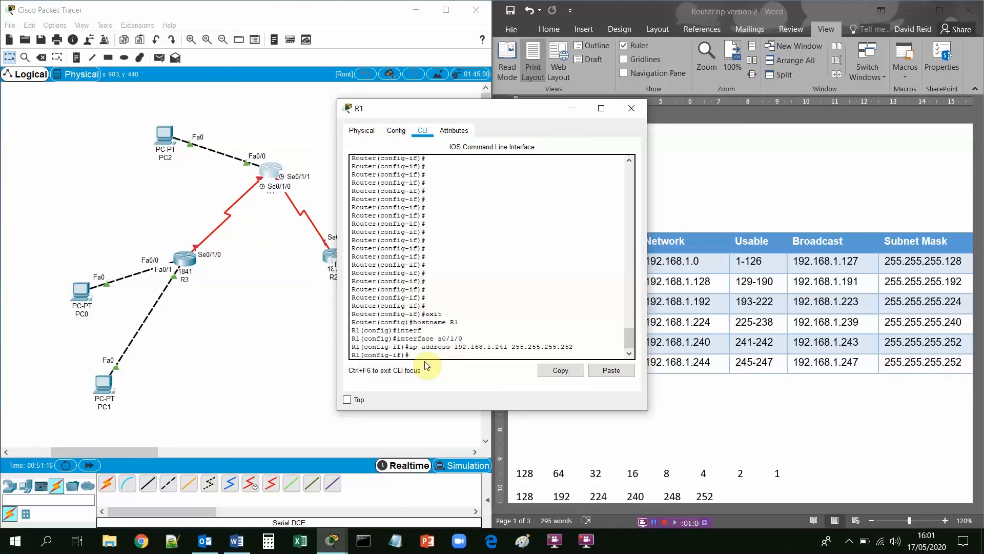
Step: Enable R1's s0/1/0 interface with no shut and save the configuration with do wr
type("no shut")
key("Return")
key("Return")
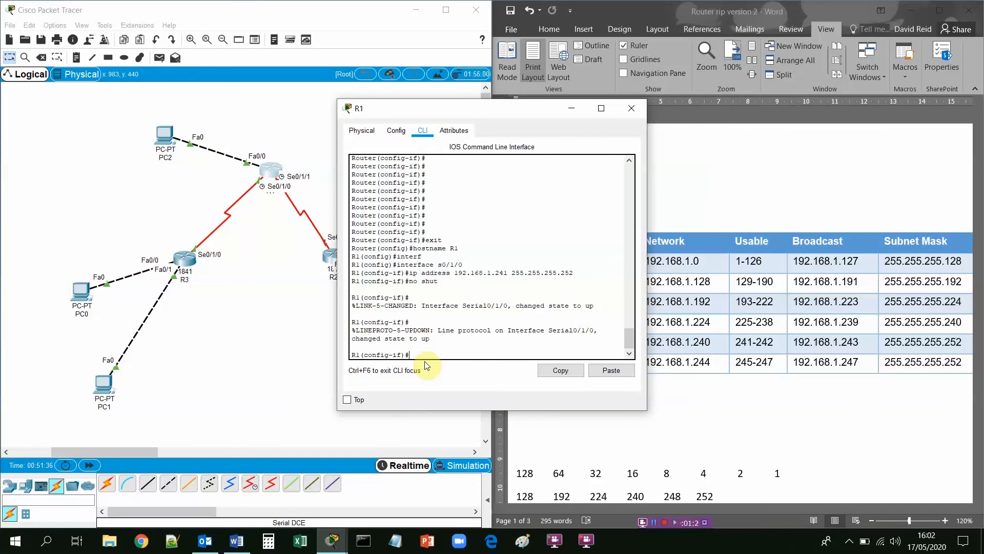
type("wr")
key("Return")
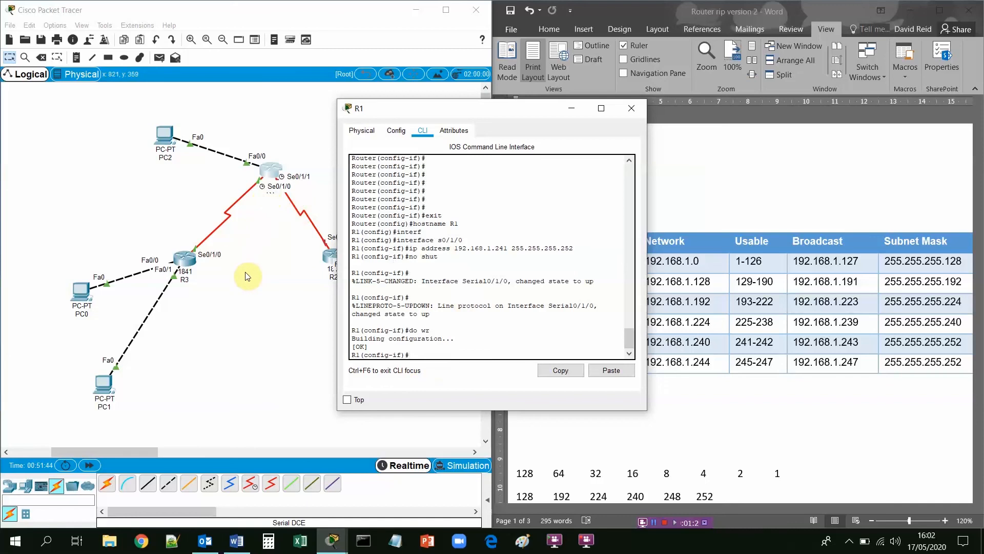
Step: Open R3's command line beside the addressing table and exit interface mode to global configuration
left_click(189, 264)
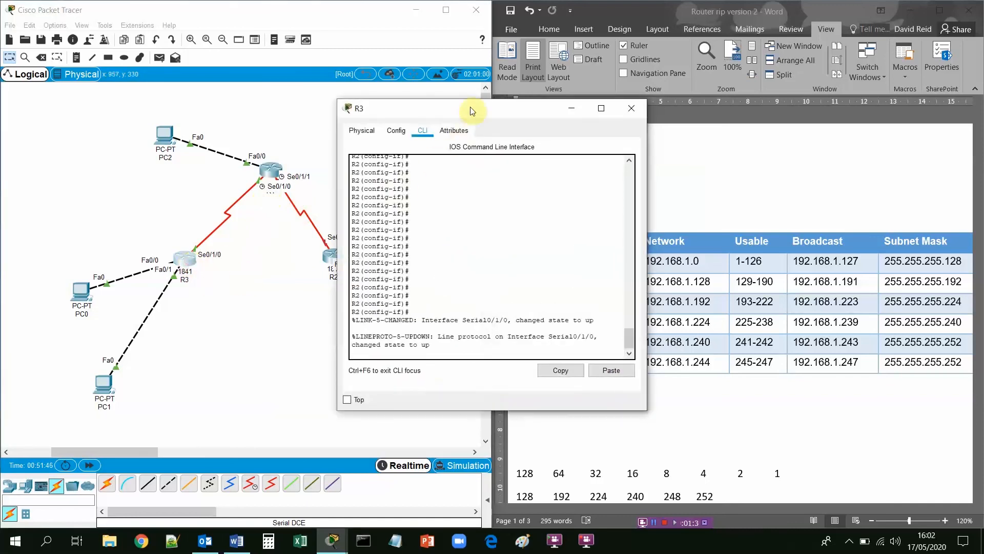
left_click_drag(449, 118, 251, 150)
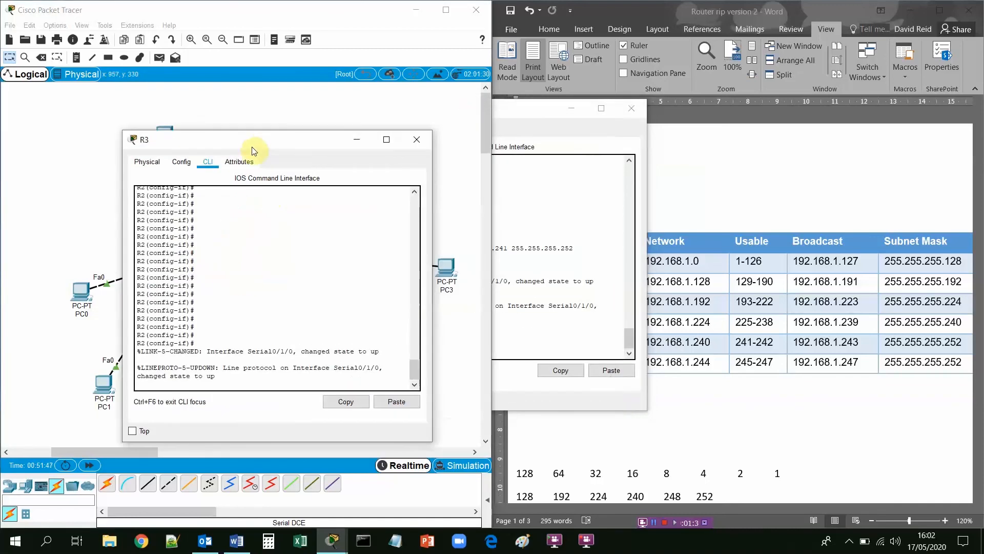
left_click(176, 387)
key("Return")
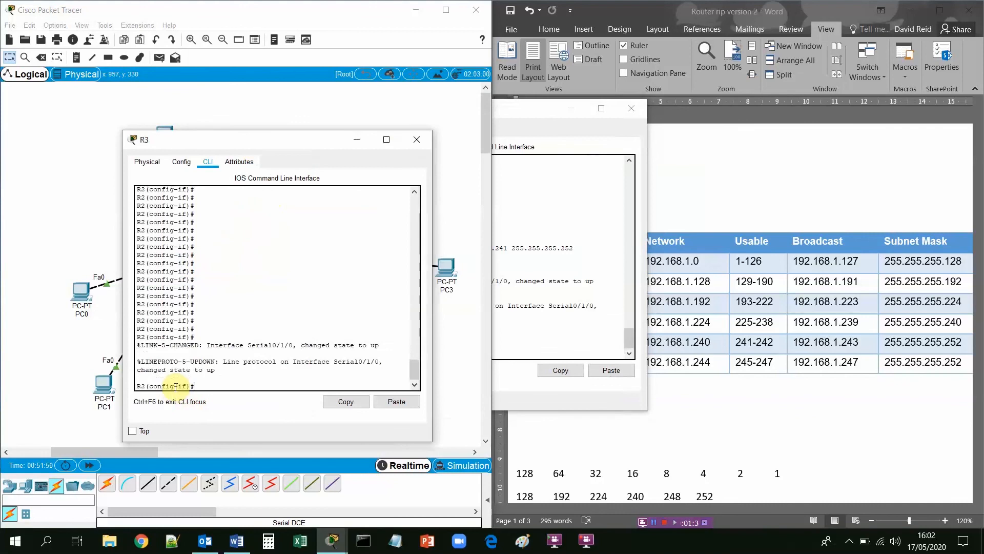
type("exit")
key("Return")
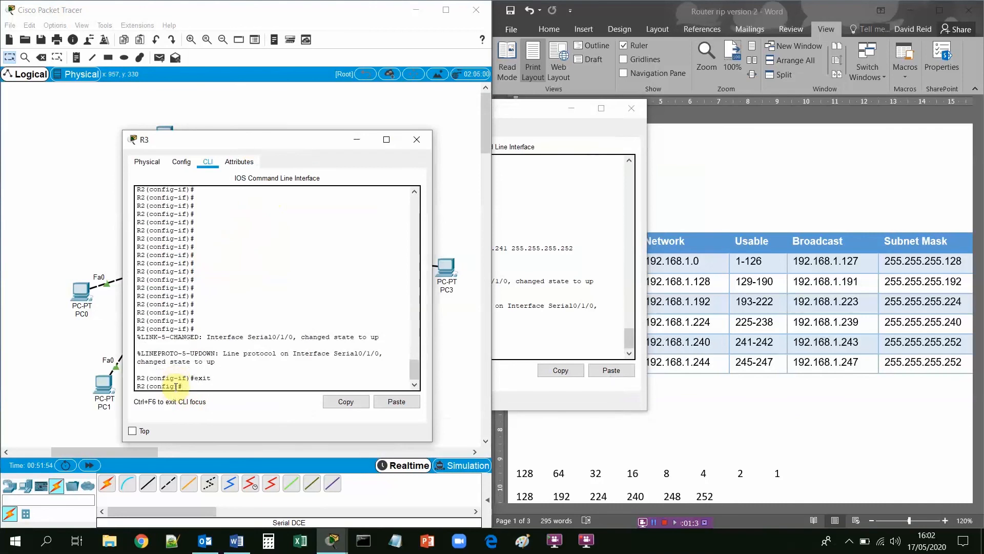
Step: On R3, enter configuration of interface s0/1/0 and assign it the IP address 192.168.1.242 with mask 255.255.255.252
type("inter")
key("Tab")
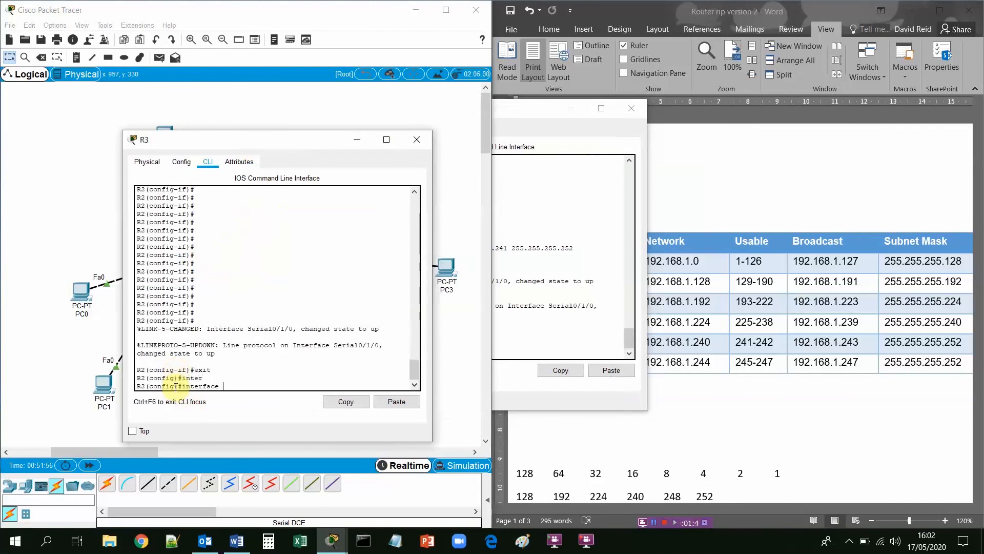
type("s0/1/0")
key("Return")
type("ig-if)#")
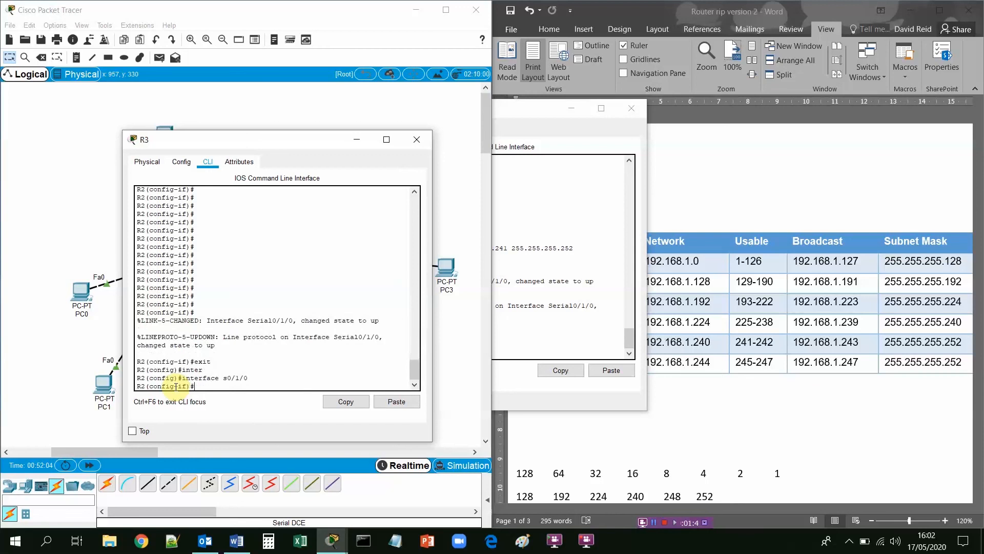
type("ip address 192.168.1")
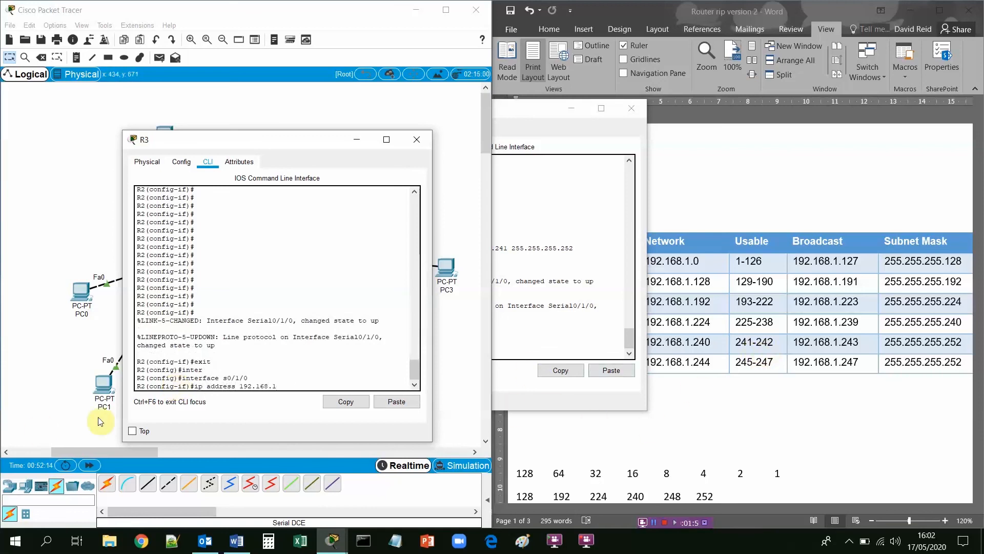
type(".242")
type("255.255.255.252")
key("Return")
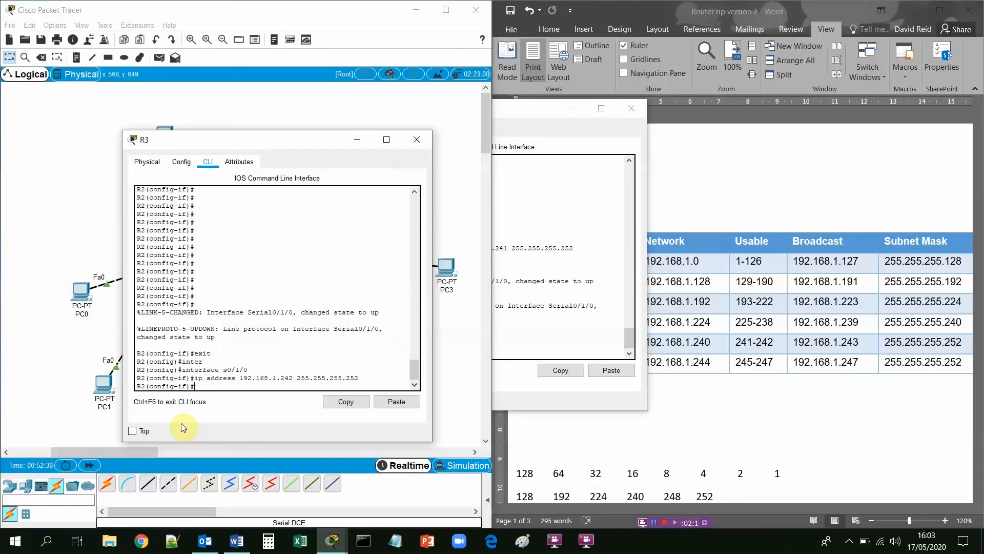
Step: Enable R3's s0/1/0 interface with no shutdown
type("no shu")
key("Tab")
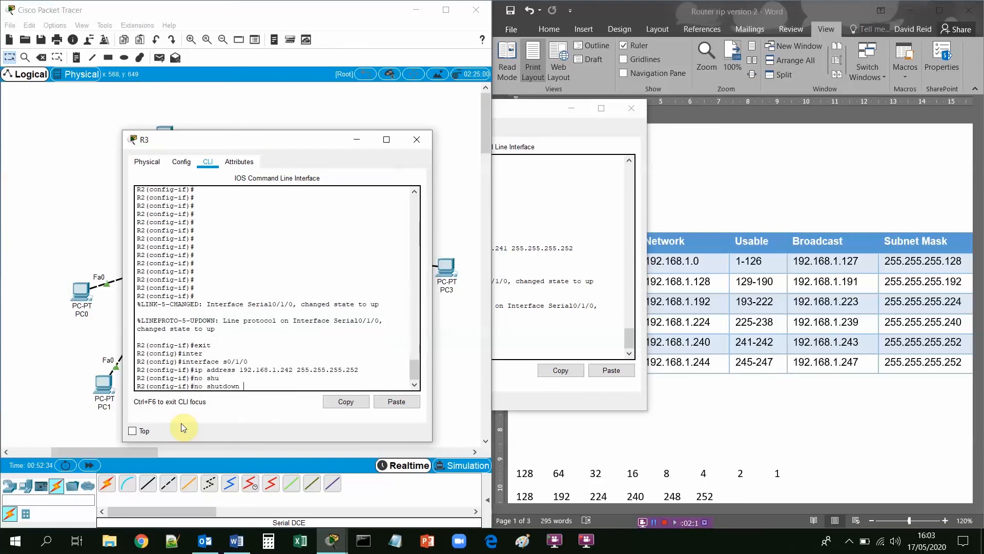
key("Return")
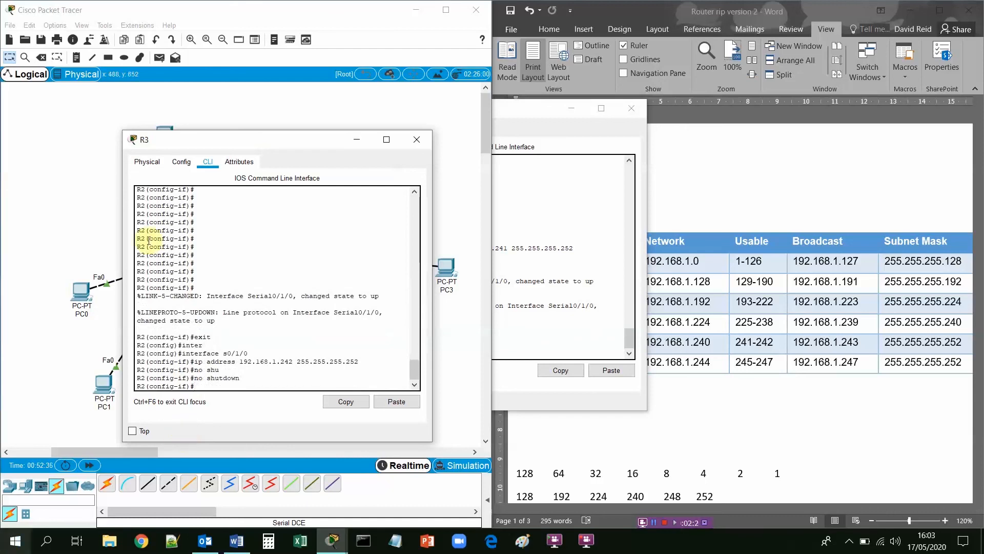
Step: Review the Serial0/1/0 and Serial0/1/1 settings in R1's graphical configuration
left_click(517, 112)
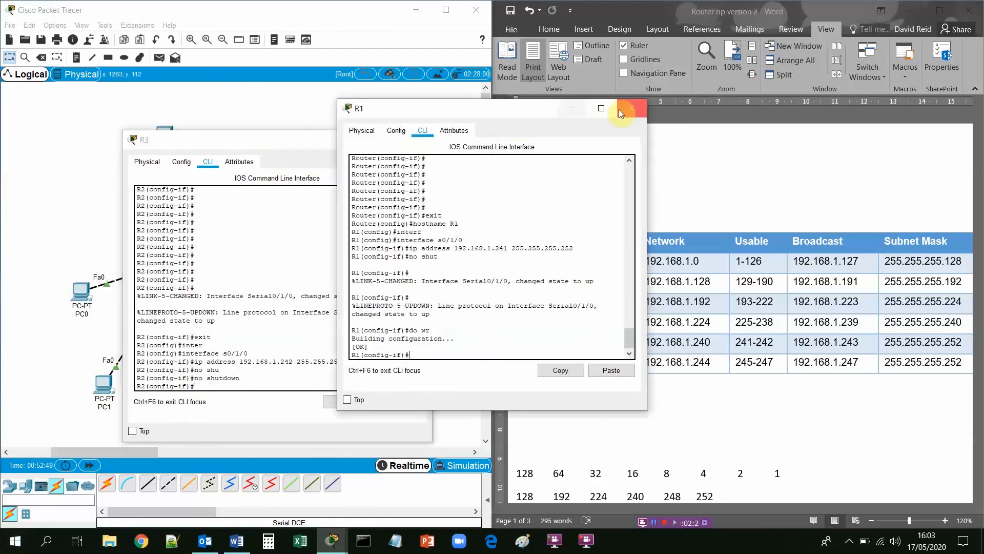
left_click(397, 132)
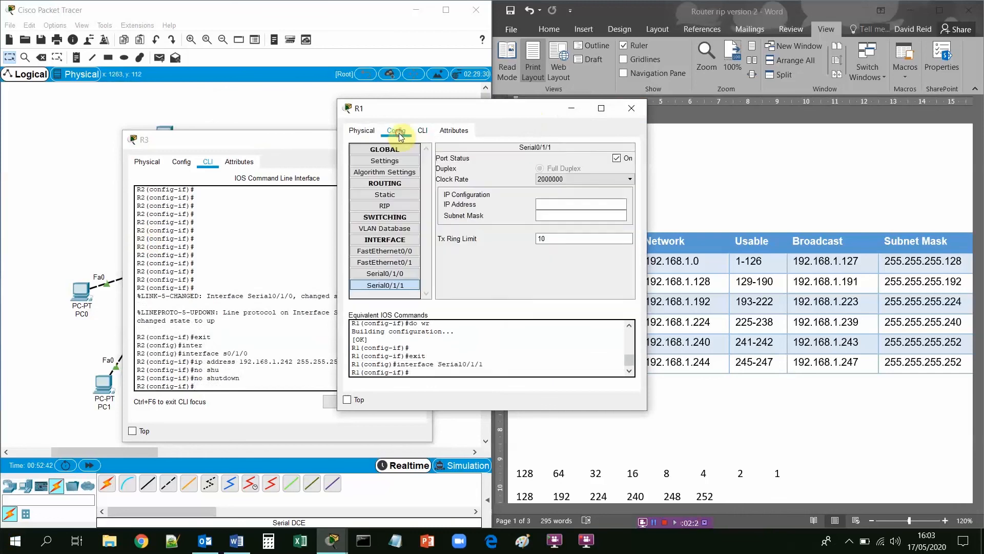
left_click(399, 275)
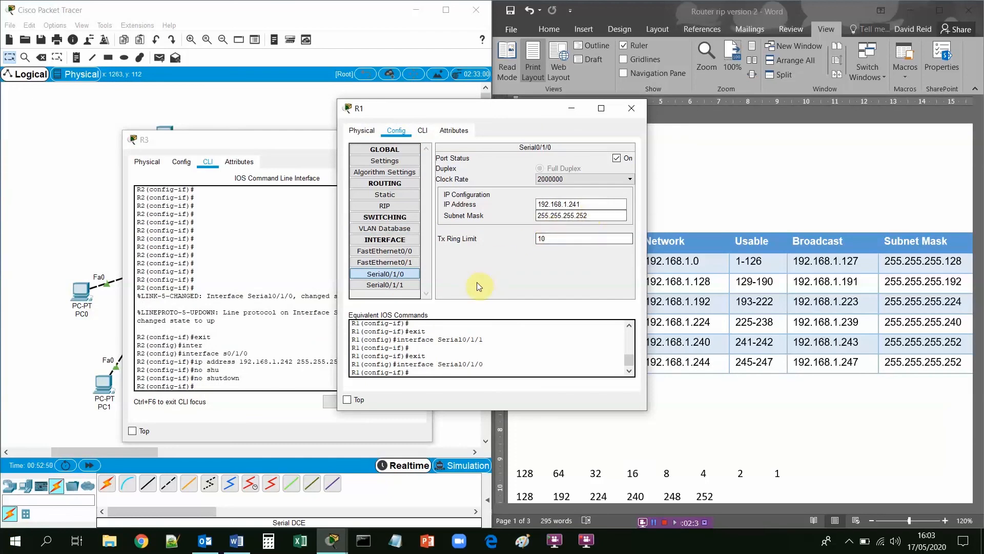
left_click(396, 289)
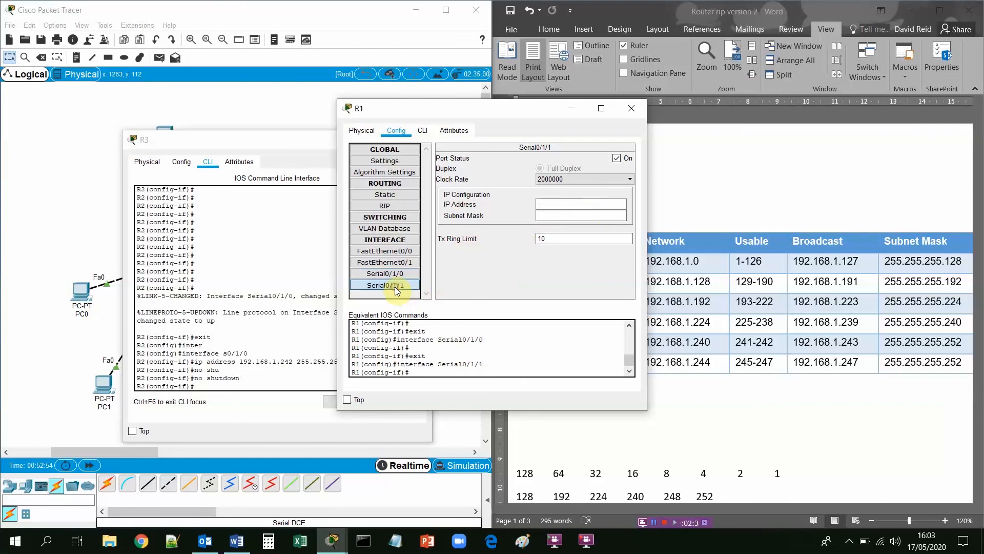
left_click(402, 274)
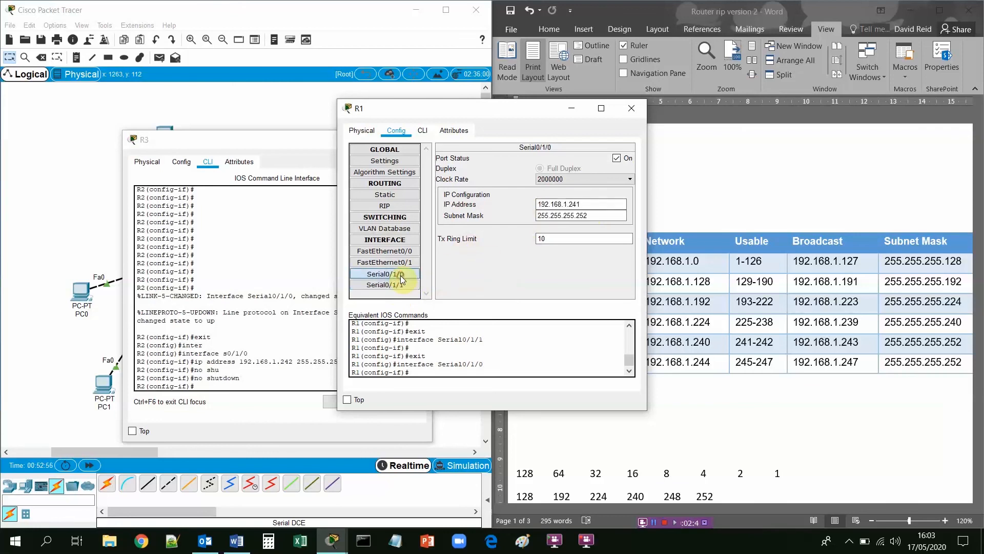
Step: Compare R3's Serial0/1/0 settings side by side with R1's, and close R3's window
left_click(231, 143)
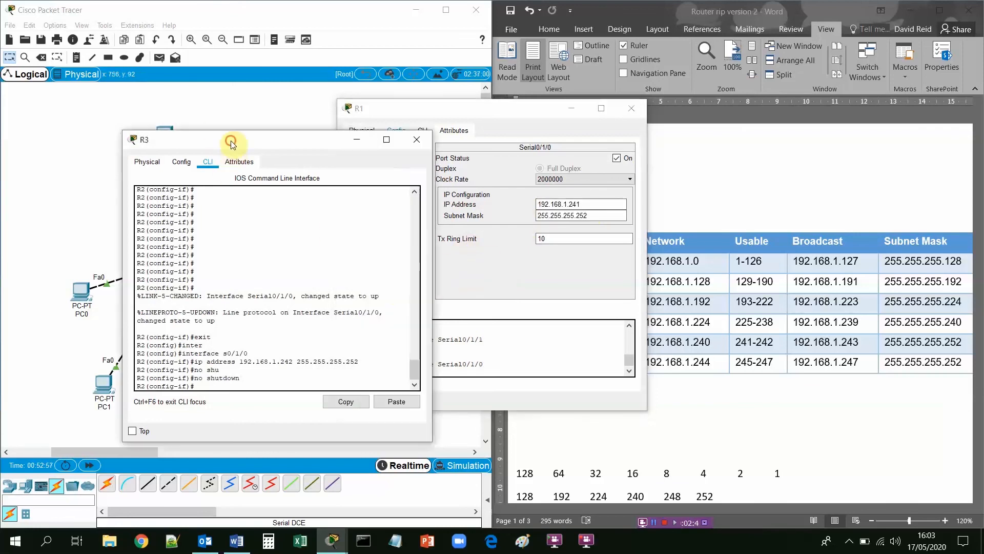
left_click(182, 161)
left_click_drag(241, 141, 145, 101)
left_click(93, 271)
left_click(91, 282)
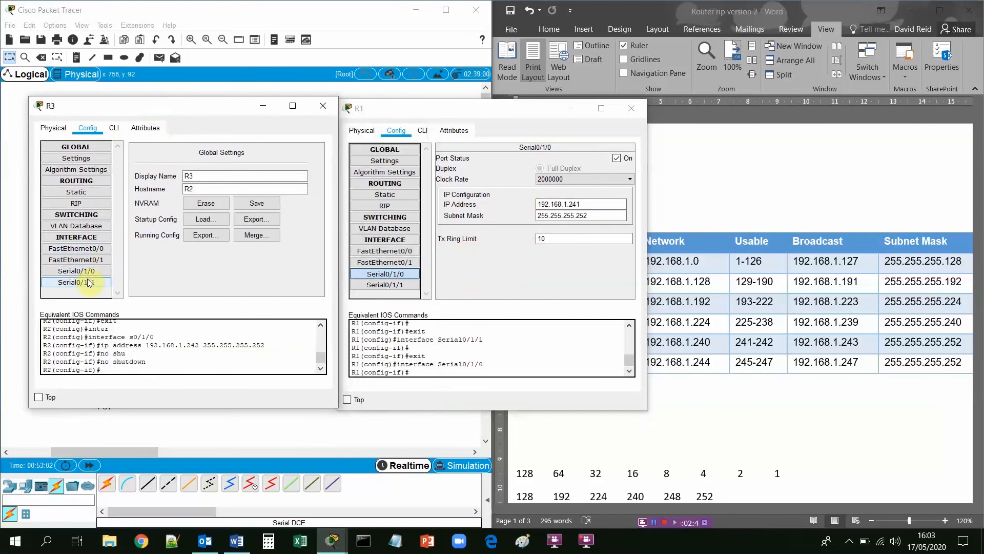
left_click(81, 271)
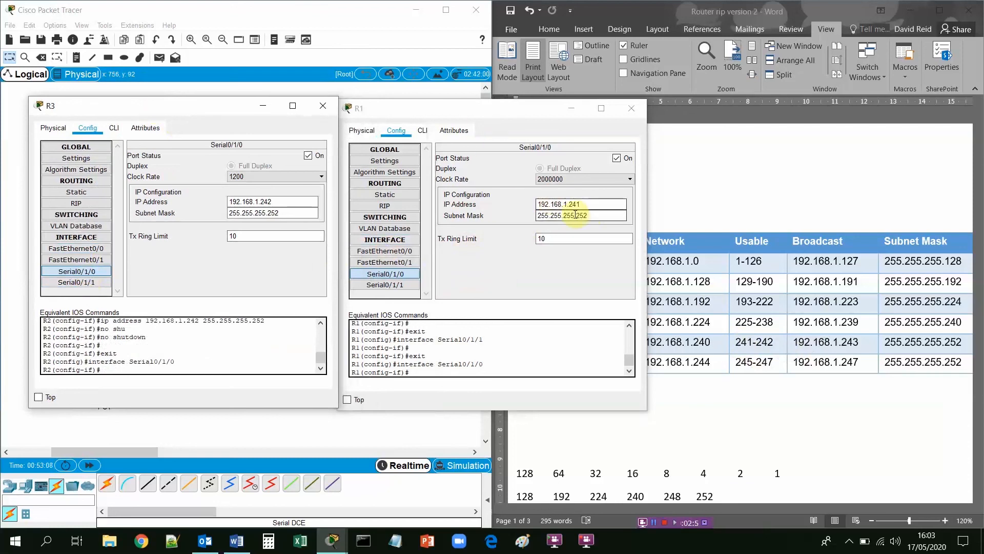
left_click(322, 104)
Step: Return to R1's command line and exit interface mode to global configuration
left_click_drag(535, 113, 301, 223)
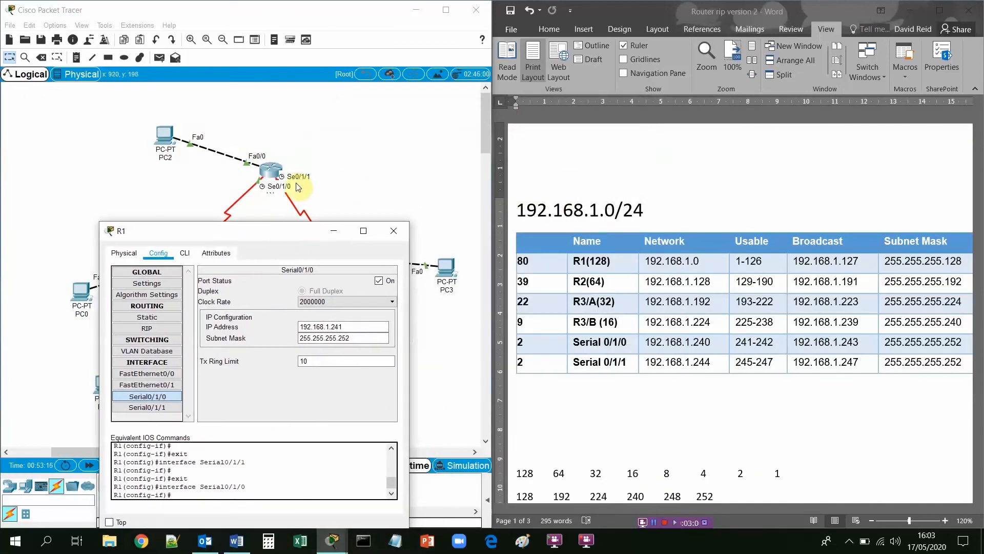
left_click(153, 408)
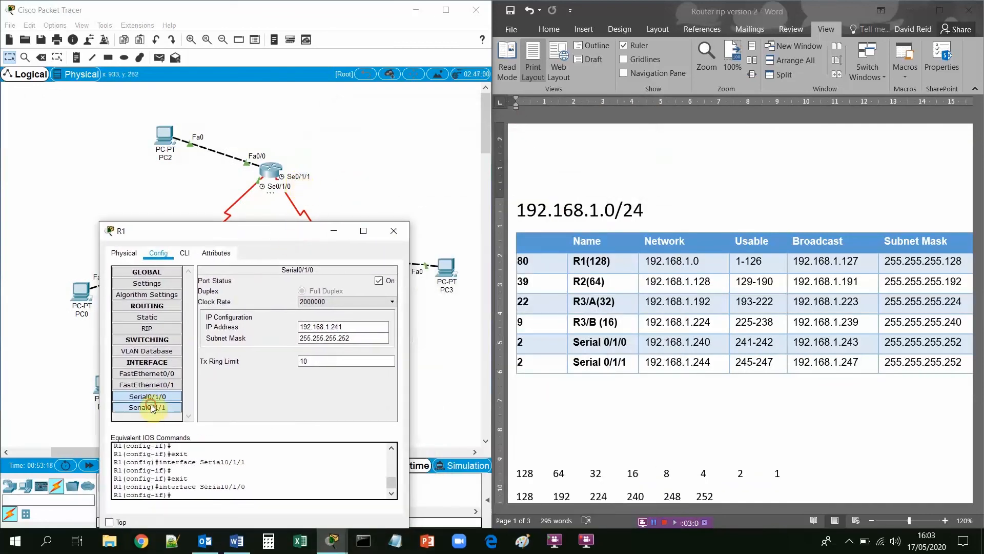
left_click_drag(237, 229, 208, 147)
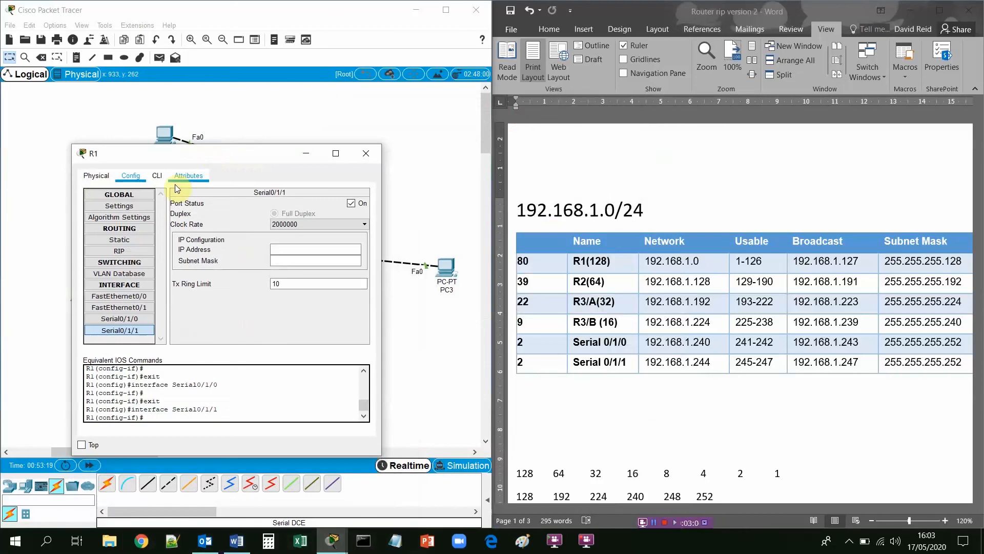
left_click(157, 175)
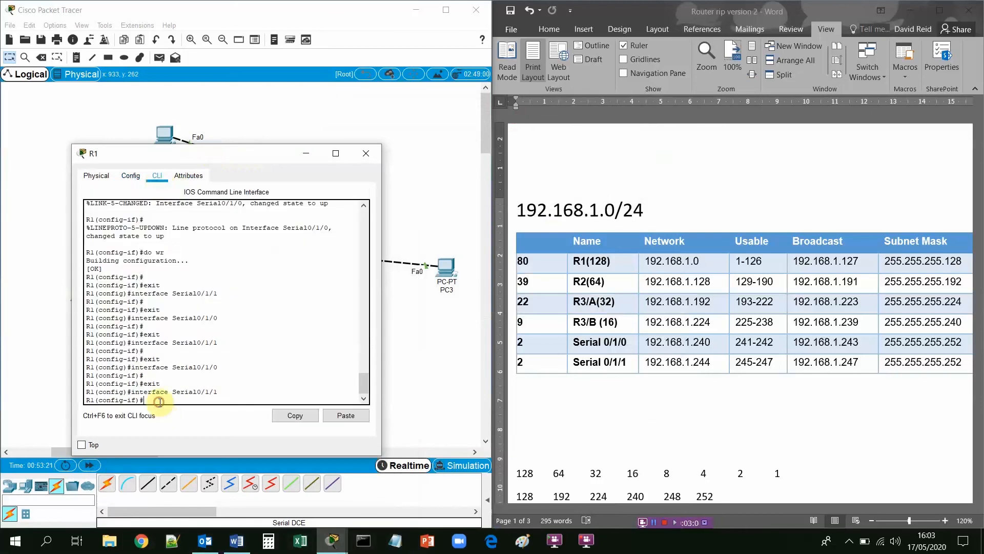
type("exi")
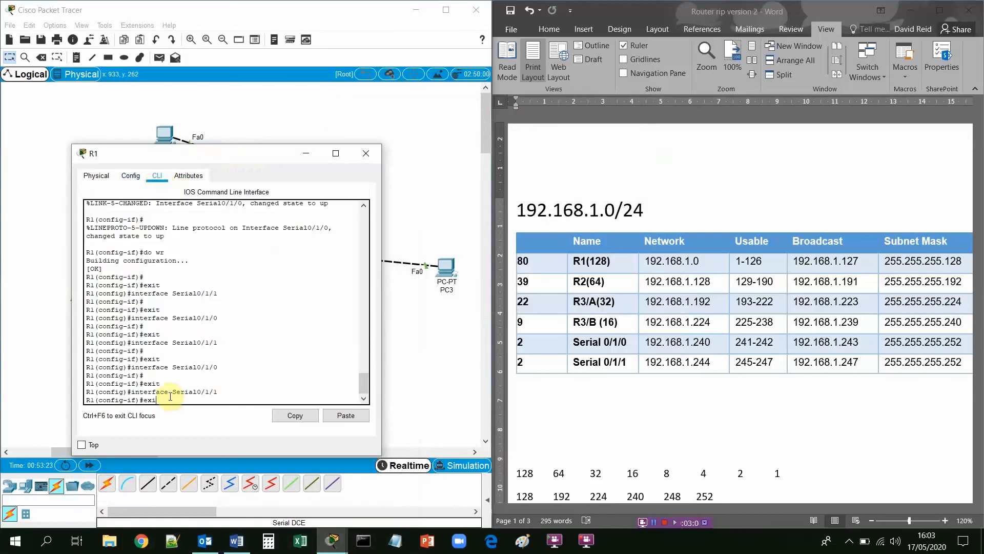
type("t")
key("Return")
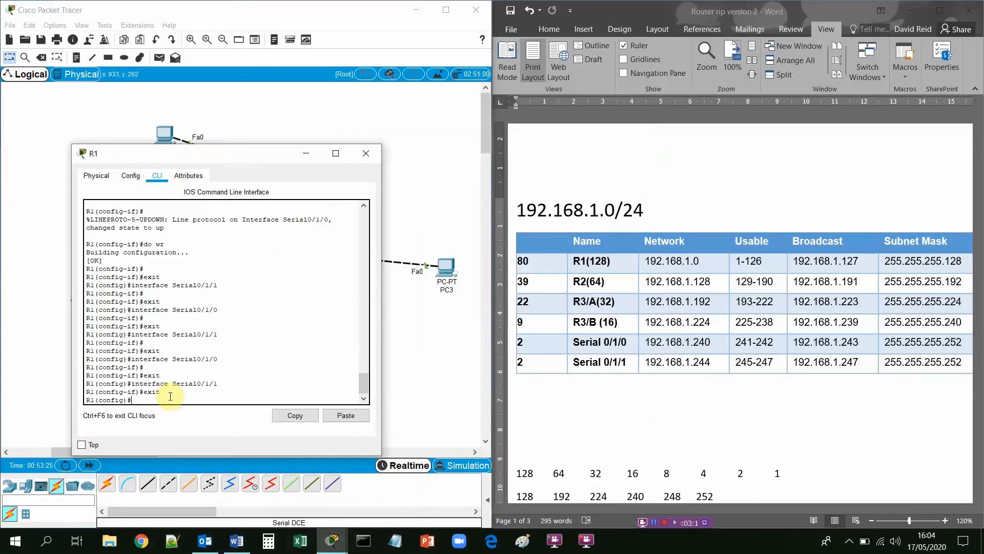
Step: Enter configuration of R1's interface s0/1/1 and begin its ip address command with 192.168.1
type("interac")
key("BackSpace")
key("BackSpace")
key("BackSpace")
key("Tab")
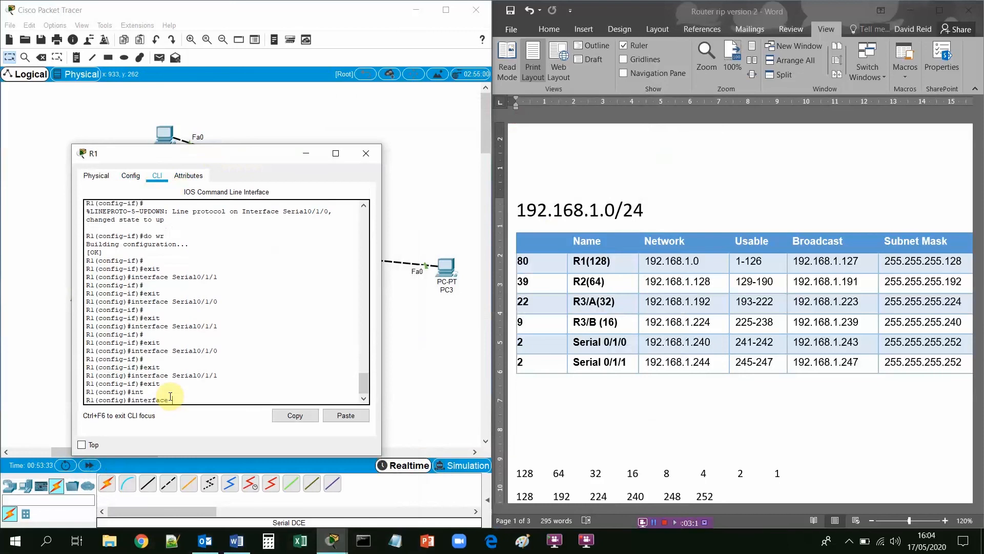
type("s0/1/1")
key("Return")
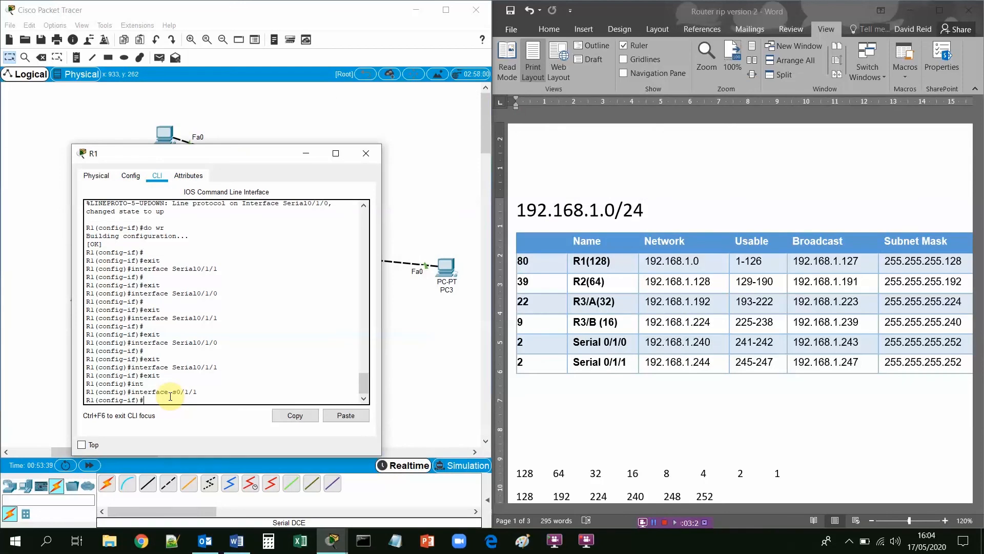
type("ip address 192.168.1.")
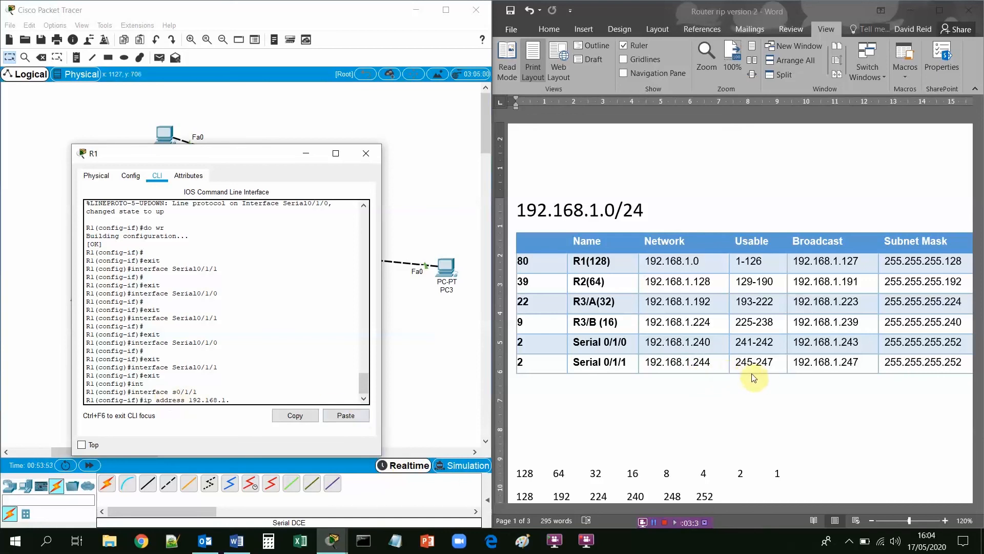
Step: In the Word addressing table, correct the usable range of the Serial 0/1/1 row to 245-246
left_click(766, 362)
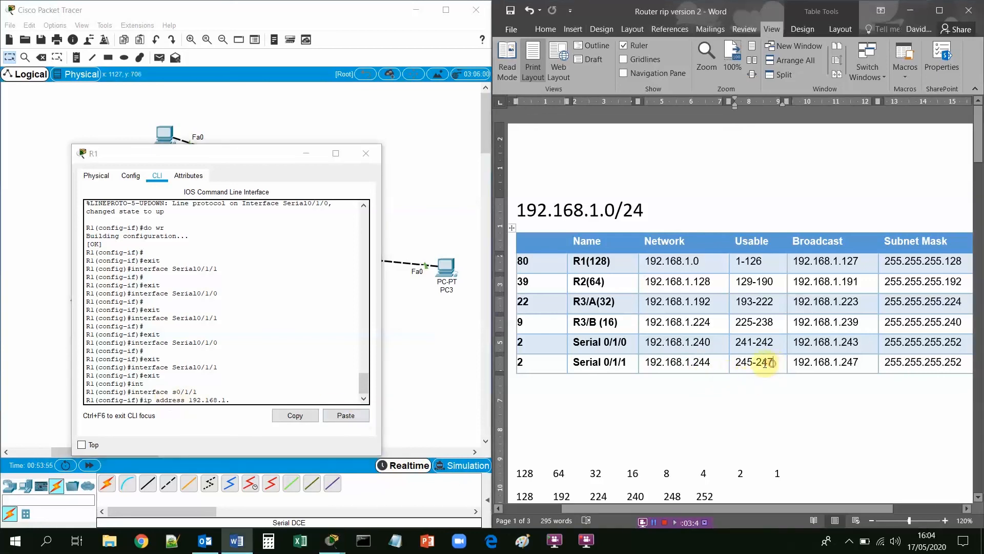
key("BackSpace")
key("BackSpace")
type("6")
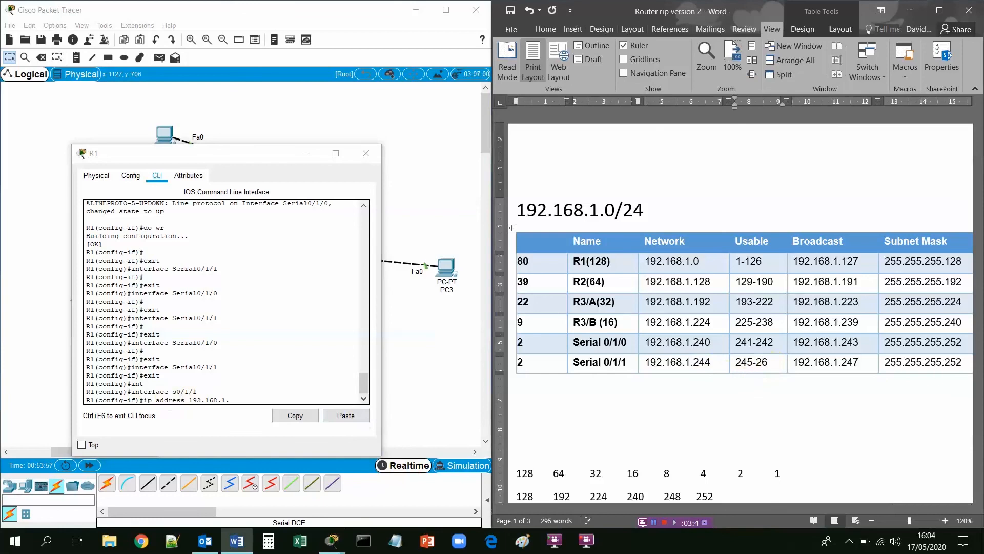
key("BackSpace")
type("46")
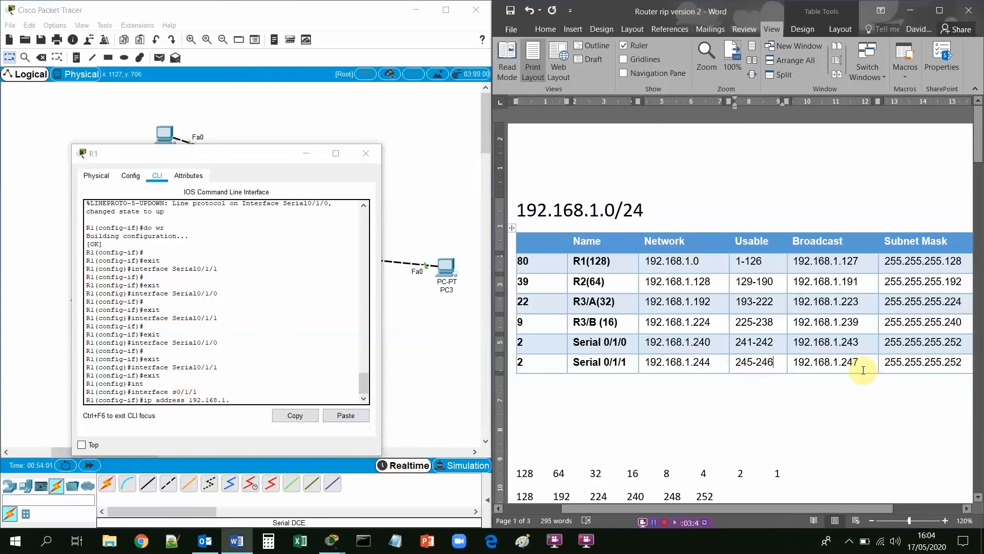
Step: Back in R1's command line in Packet Tracer, complete the s0/1/1 address as 192.168.1.245 with mask 255.255.255.252
left_click(239, 402)
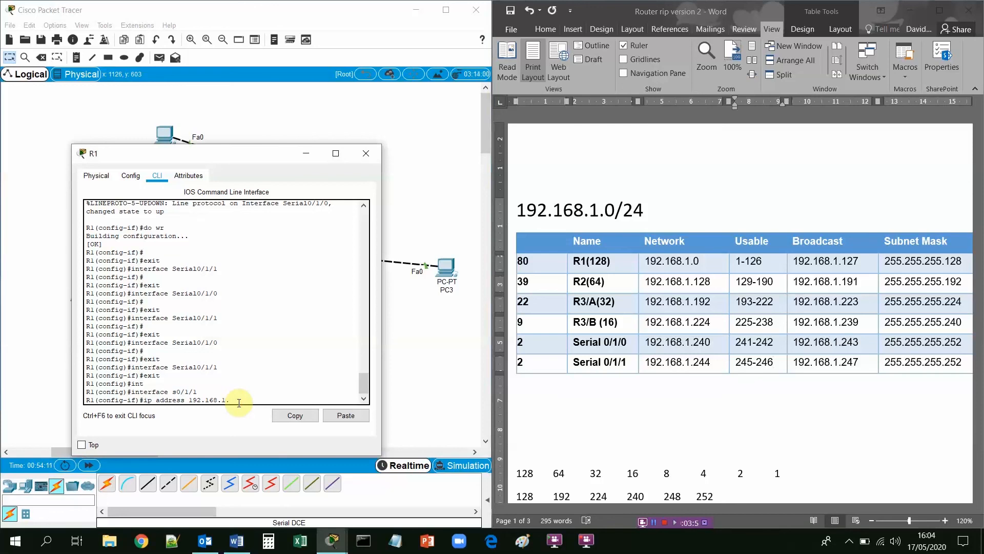
type("245 255.255.255")
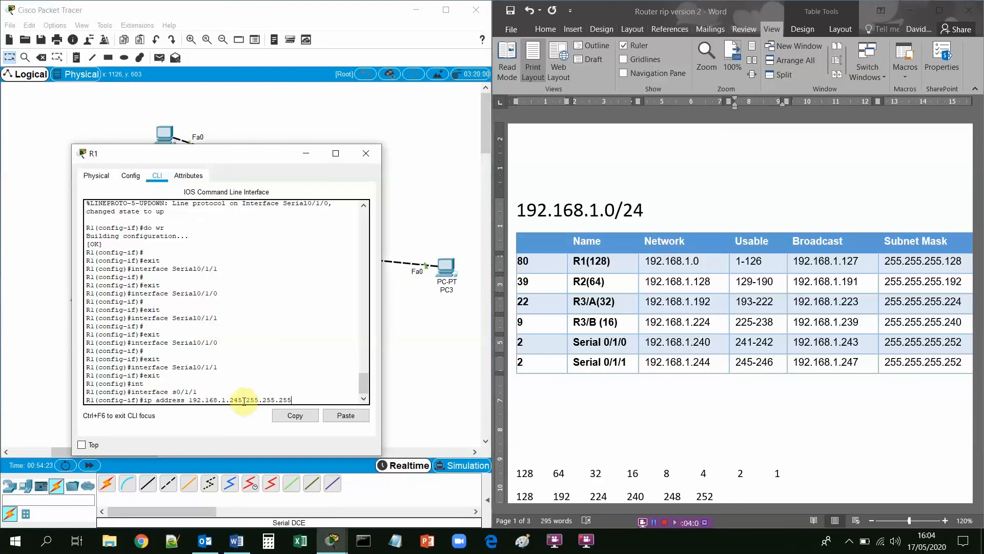
key("BackSpace")
type("2")
key("Return")
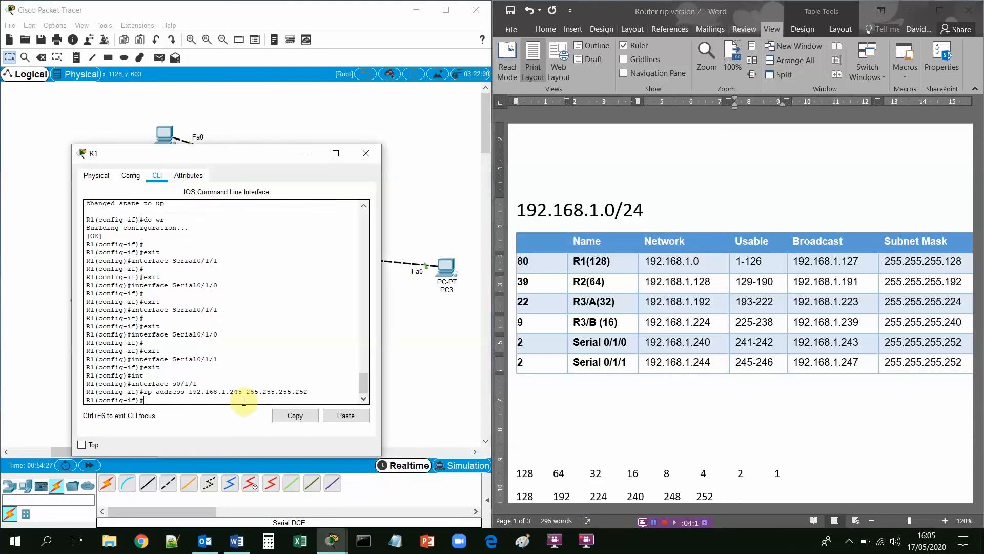
Step: Enable R1's s0/1/1 interface with no shutdown
type("no shu")
key("Tab")
key("Return")
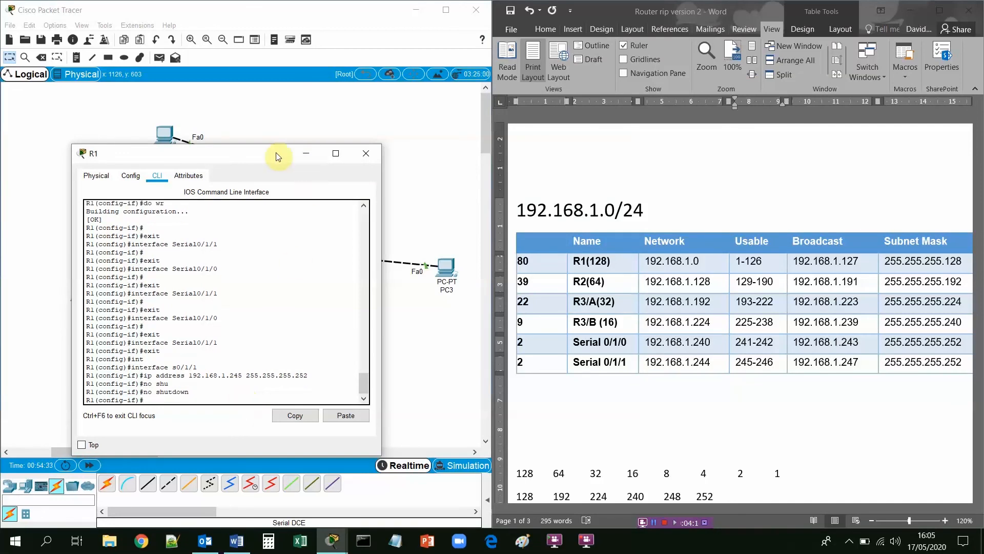
Step: Uncover the topology, open router R2 and bring up its Serial0/1/1 interface configuration
left_click_drag(277, 155, 213, 283)
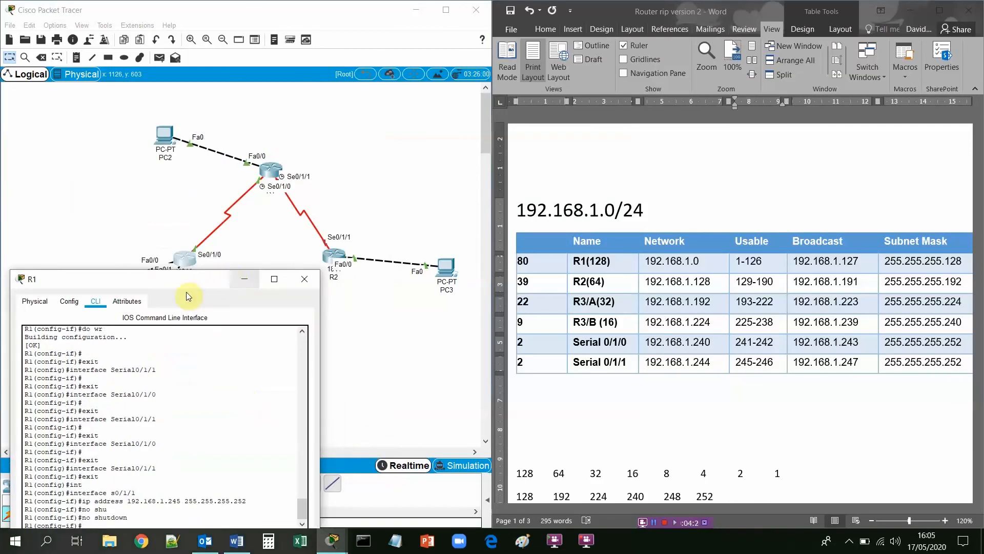
left_click(339, 256)
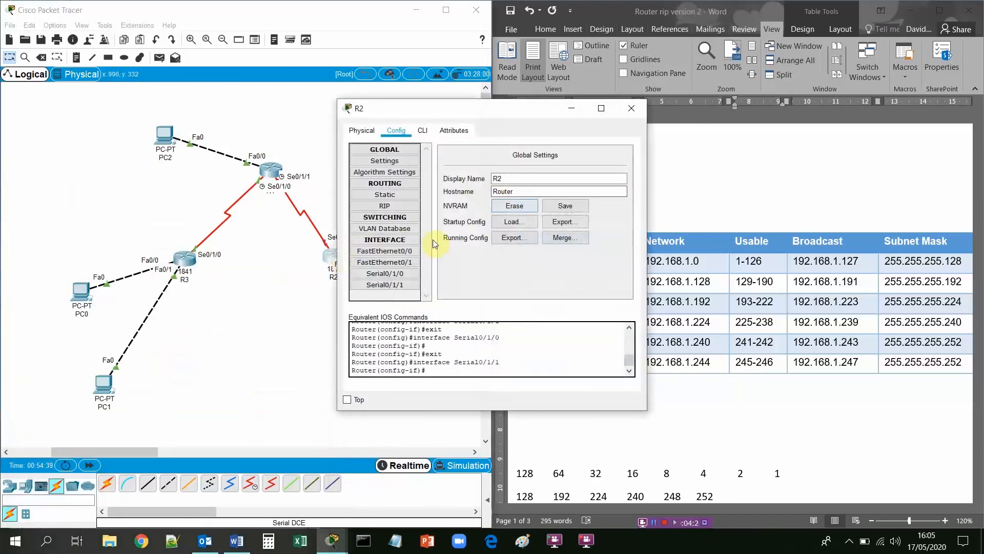
left_click(423, 130)
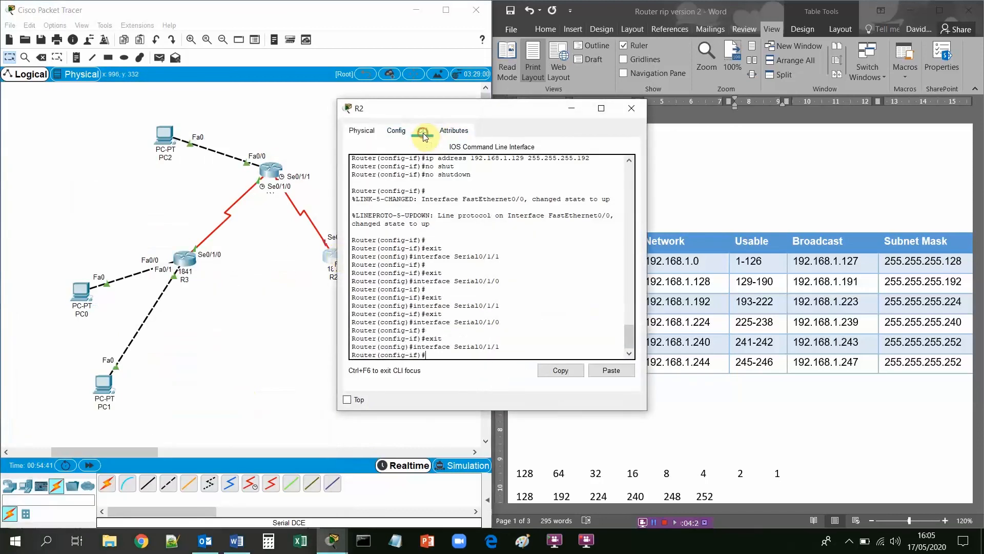
left_click_drag(437, 112, 400, 106)
left_click(359, 123)
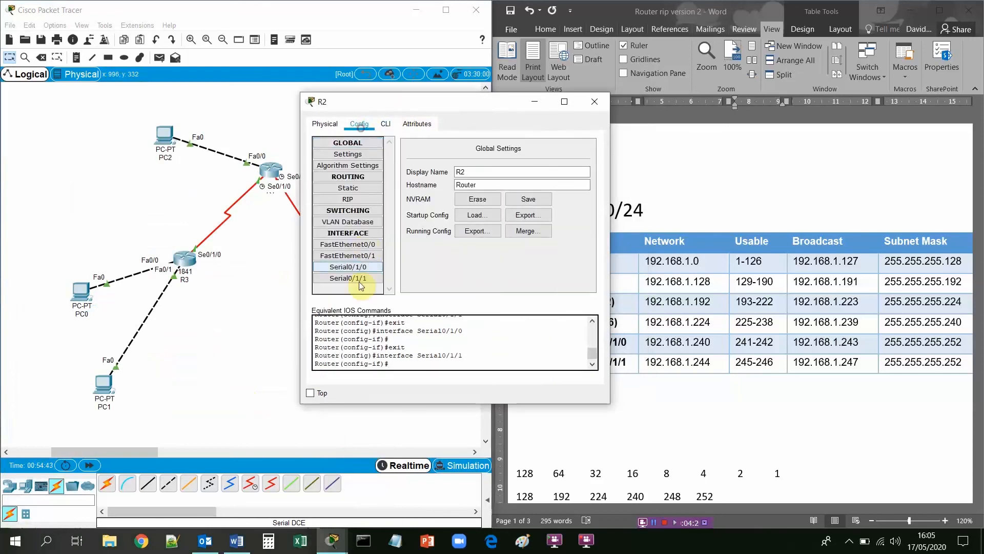
left_click(352, 278)
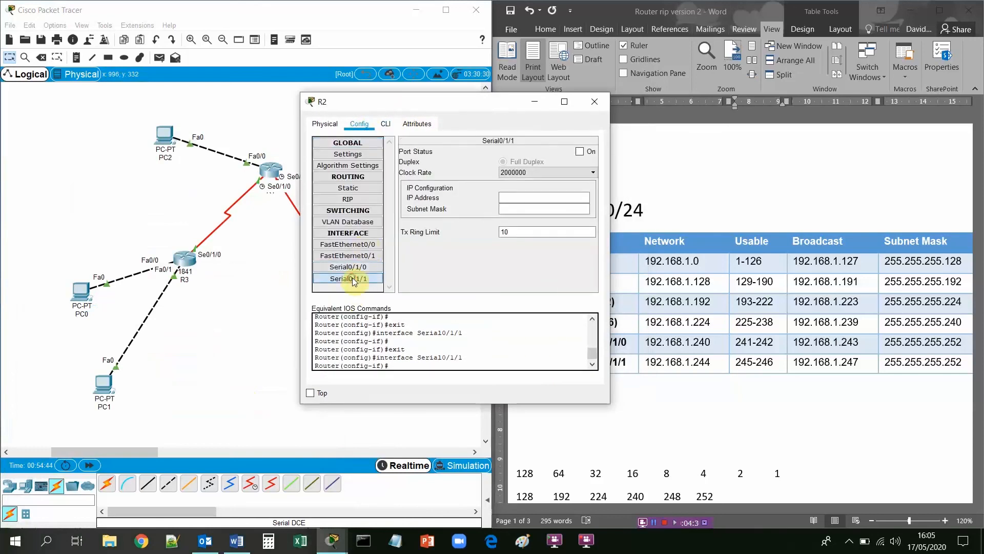
Step: In R2's command line, leave the current interface mode and enter configuration of interface s0/1/1
left_click(385, 124)
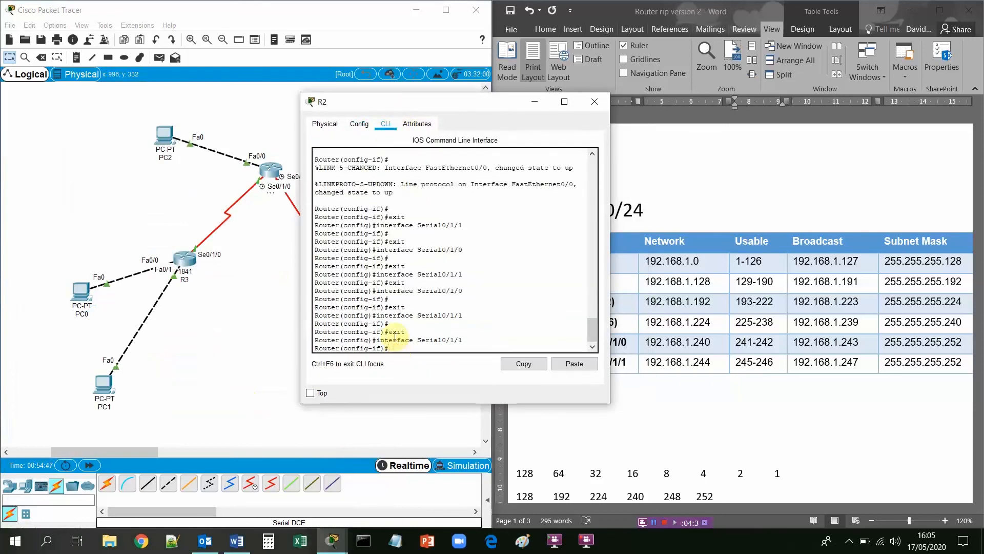
type("exit")
key("Return")
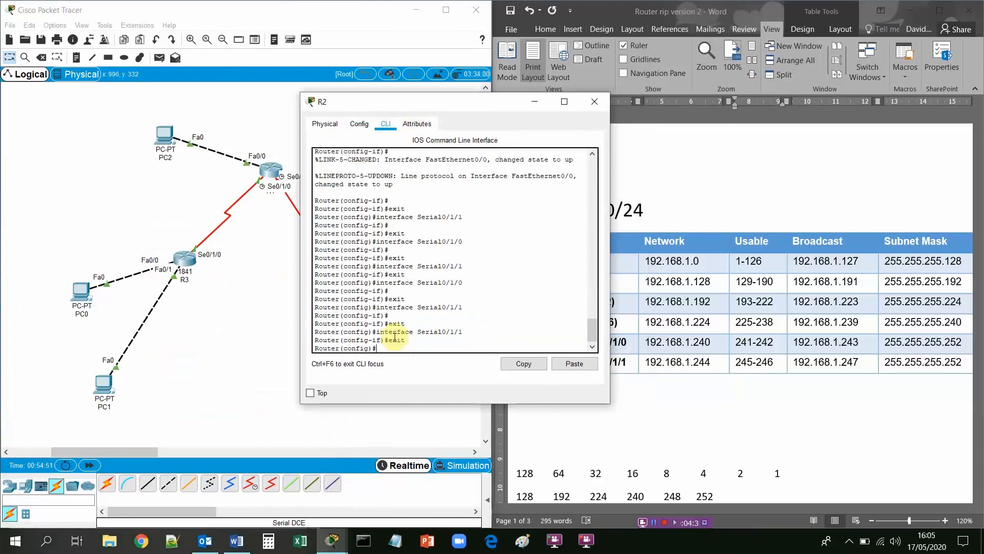
type("inter")
key("Tab")
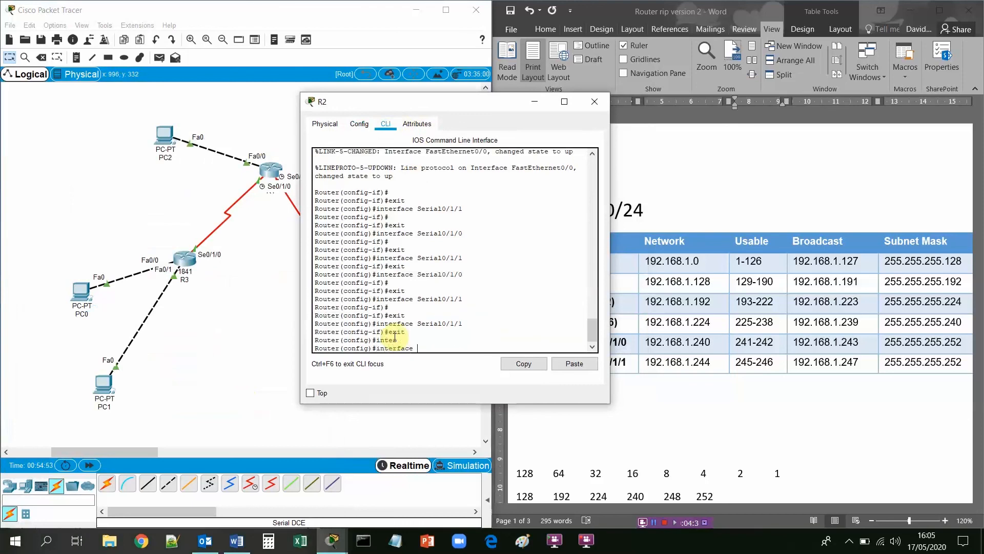
type("s0/1/1")
key("Return")
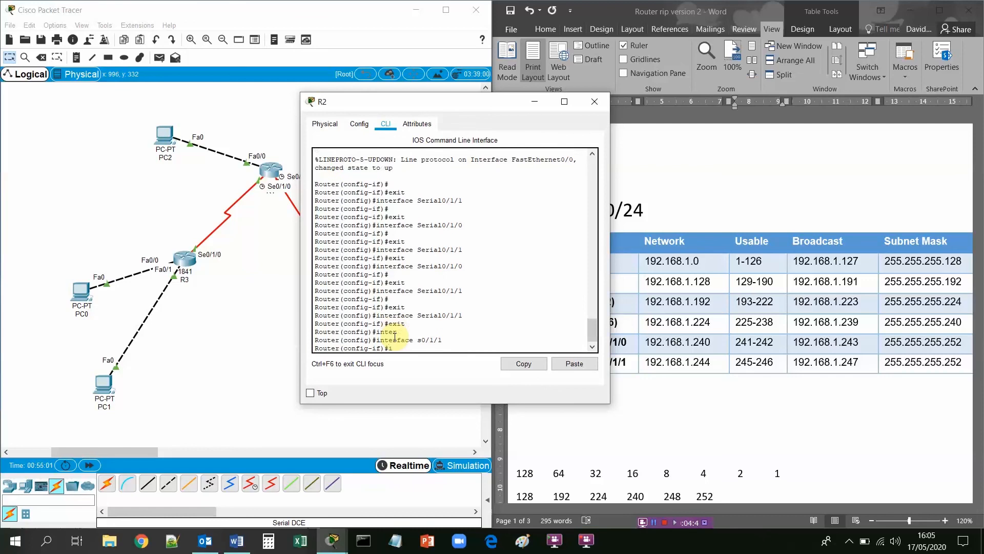
Step: Assign R2's s0/1/1 interface the address 192.168.1.246 with mask 255.255.255.252
type("ip adr")
key("Tab")
key("BackSpace")
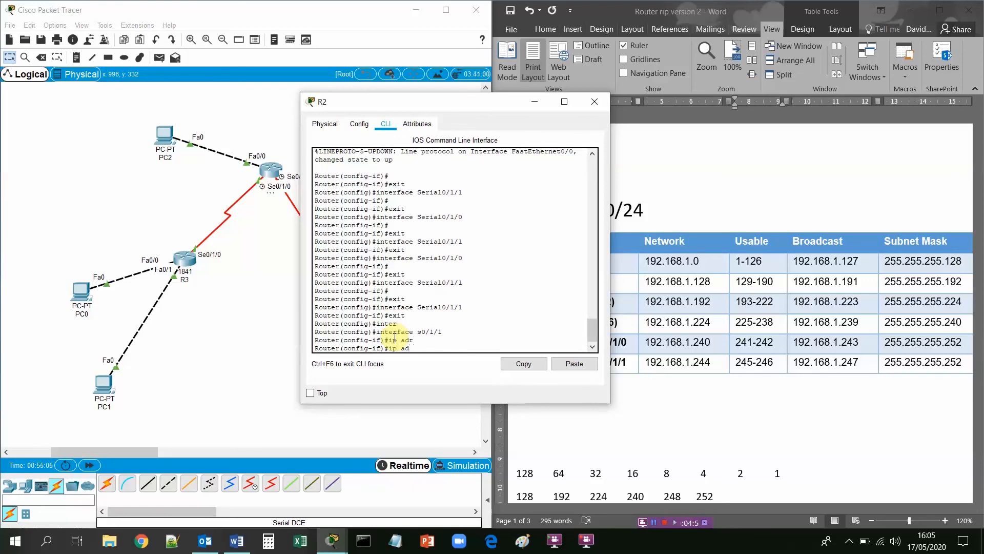
type("d")
key("Tab")
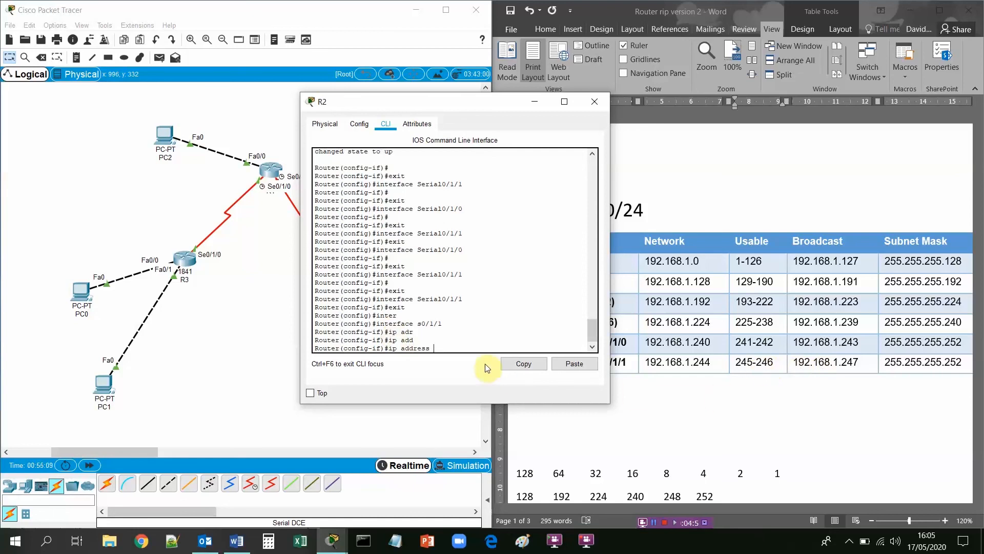
type("192.16")
type("8.1.246 255.255.255.252")
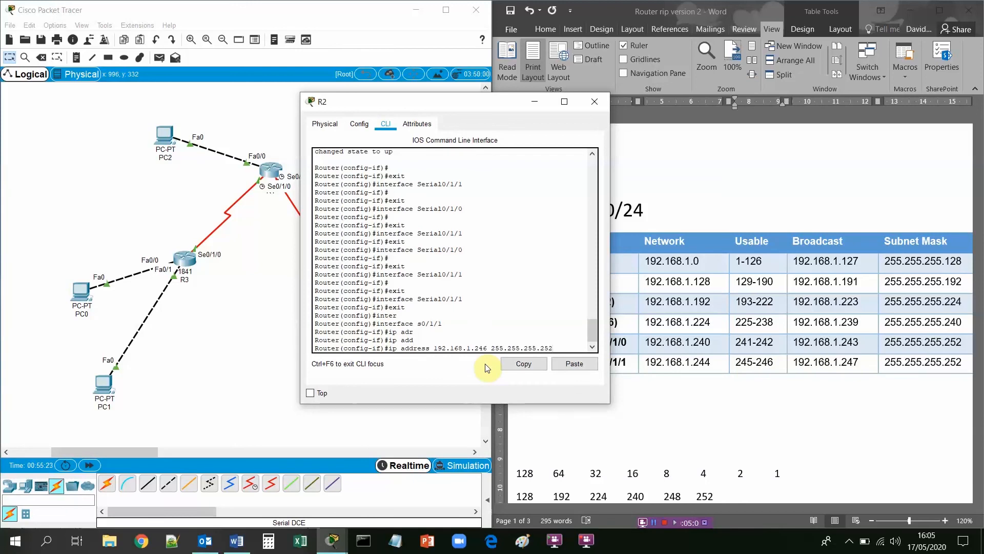
key("Return")
Step: Enable R2's s0/1/1 interface with no shutdown, moving the router window clear of the topology
type("nfig-if)#n")
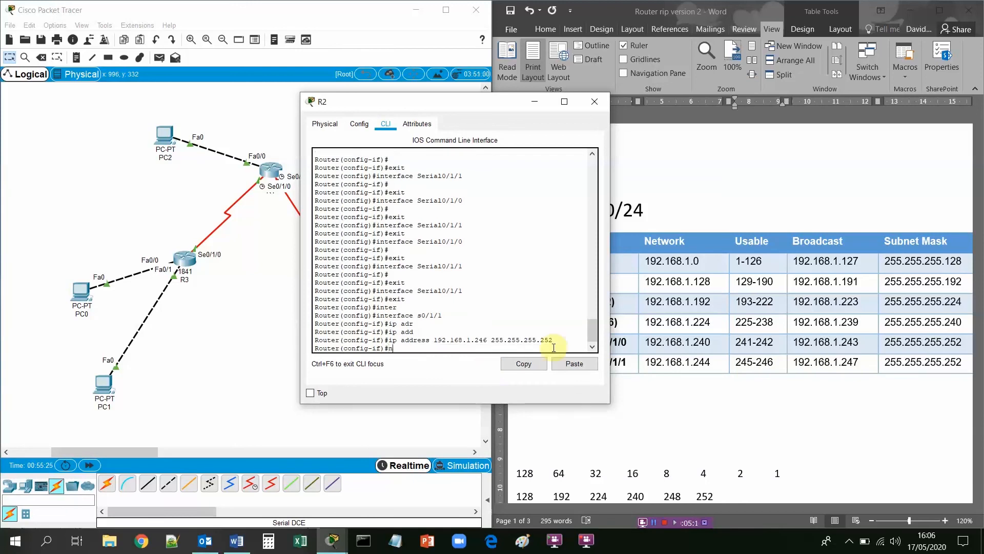
type("o sh")
key("Tab")
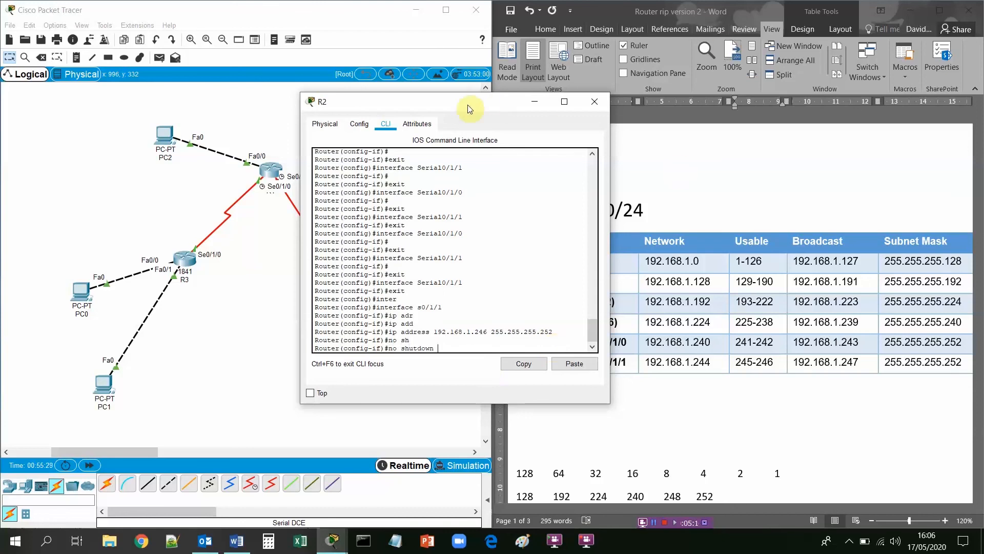
left_click_drag(466, 106, 735, 117)
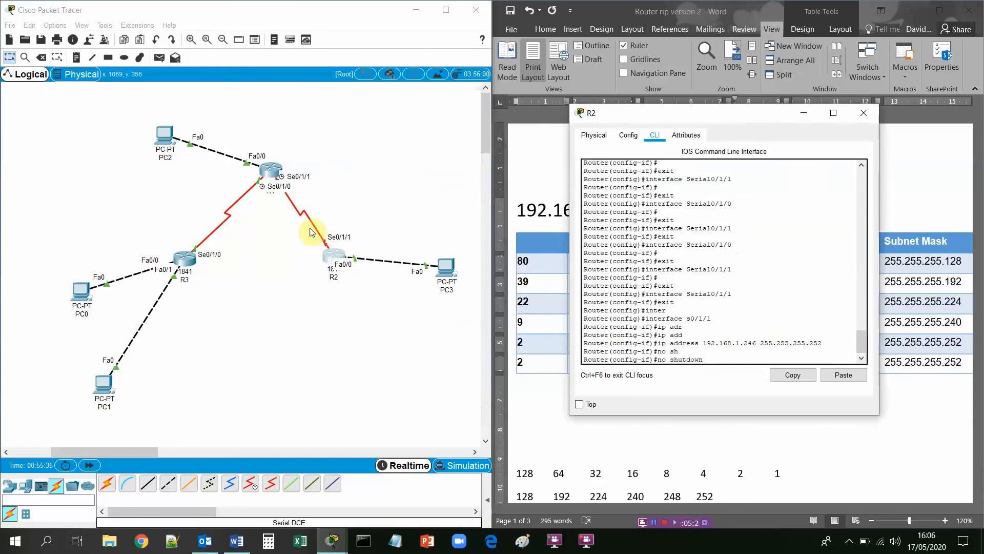
key("Return")
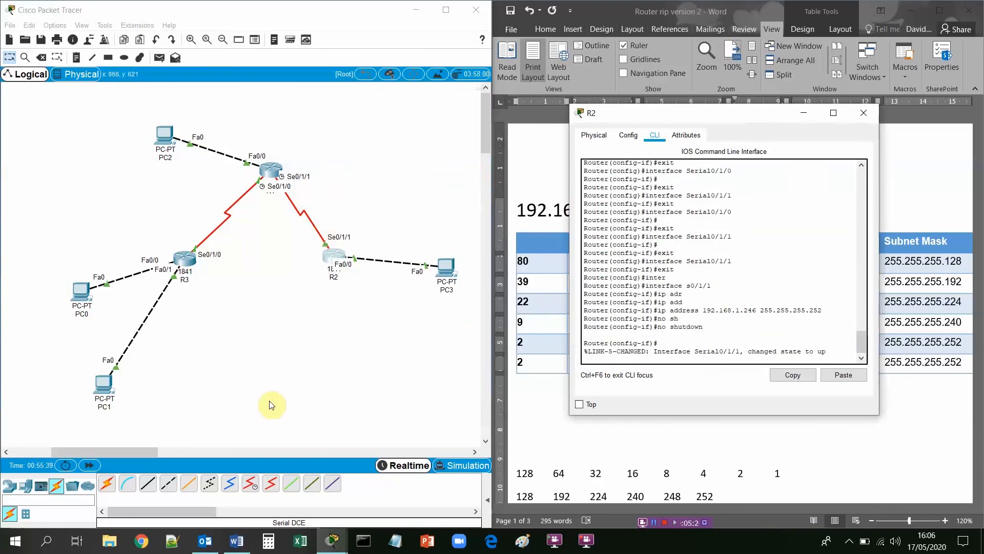
key("Return")
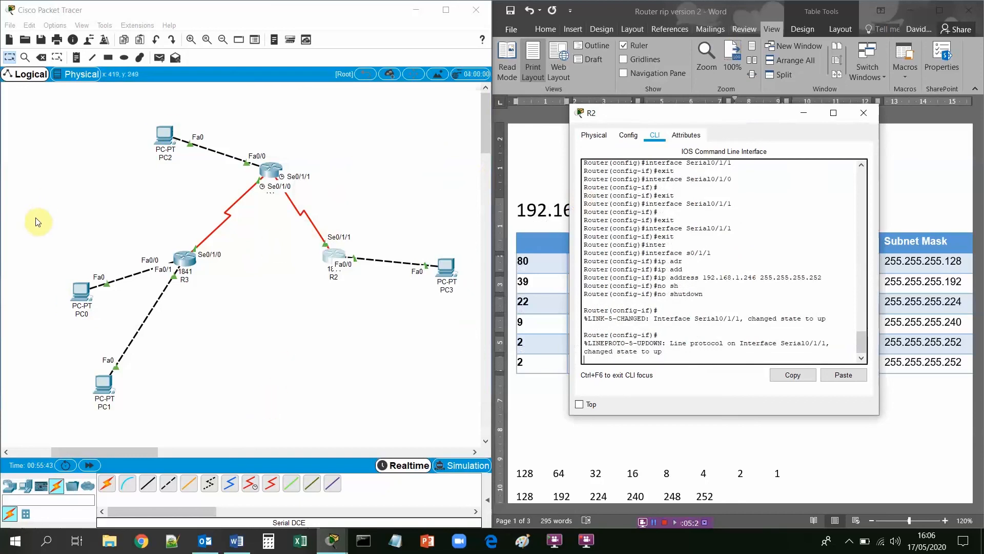
Step: Turn off the preference that always shows port labels in the logical workspace
left_click(55, 25)
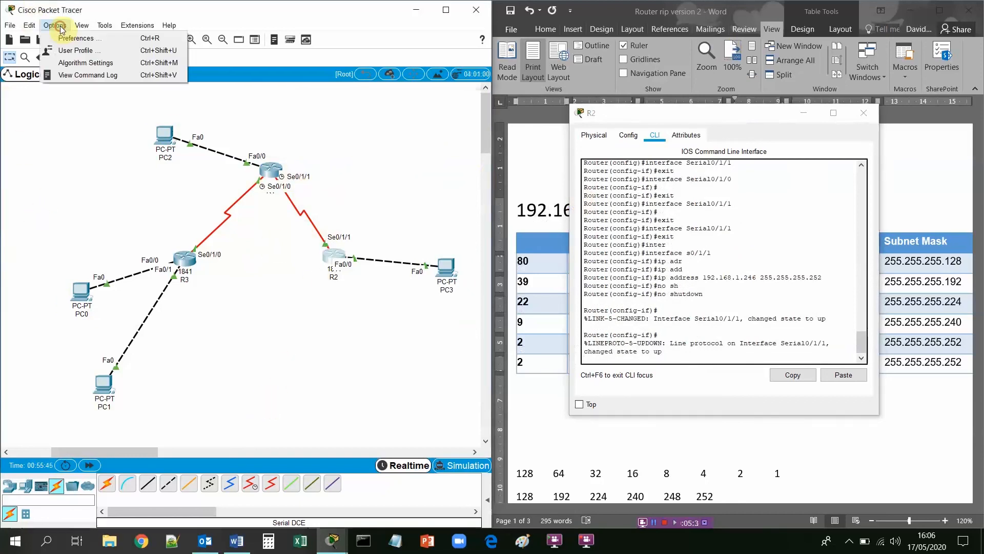
left_click(66, 39)
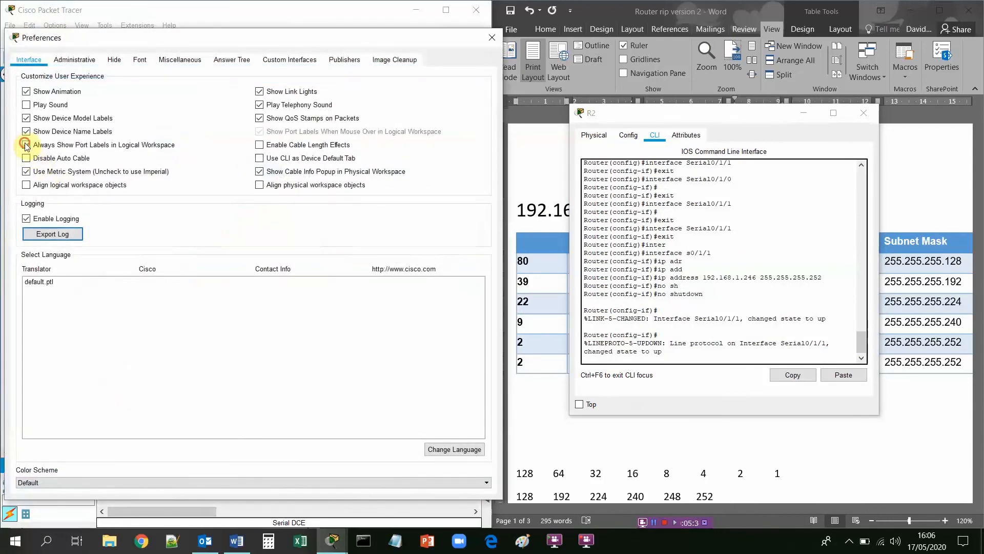
left_click(26, 145)
left_click(491, 38)
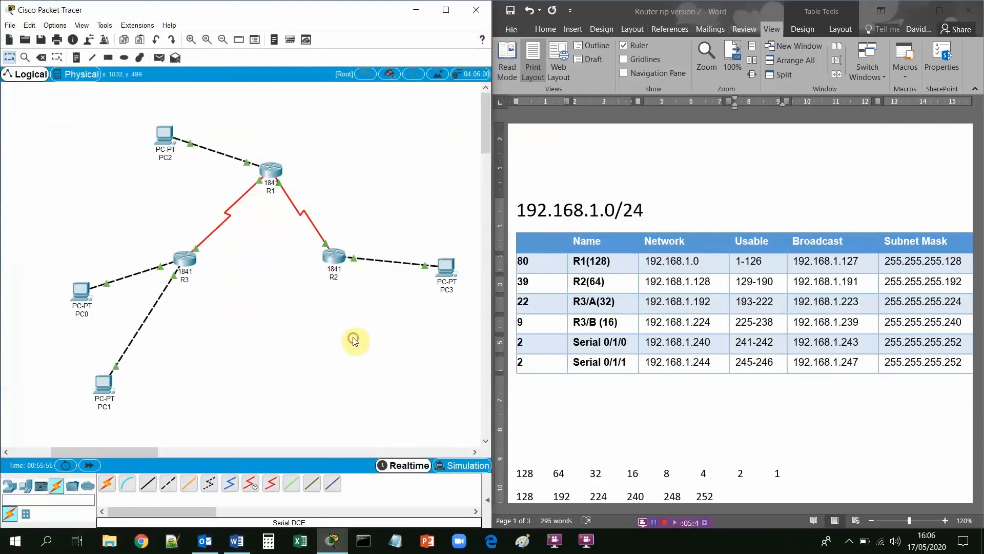
Step: Bring up PC3's IP configuration and place its window beside the topology to read its address
left_click(446, 264)
left_click(330, 146)
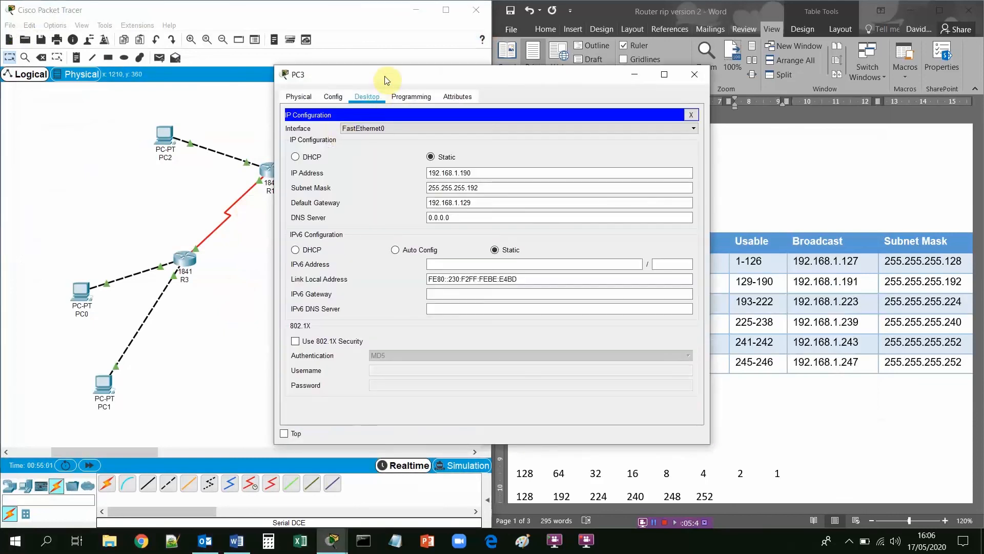
left_click_drag(385, 80, 631, 72)
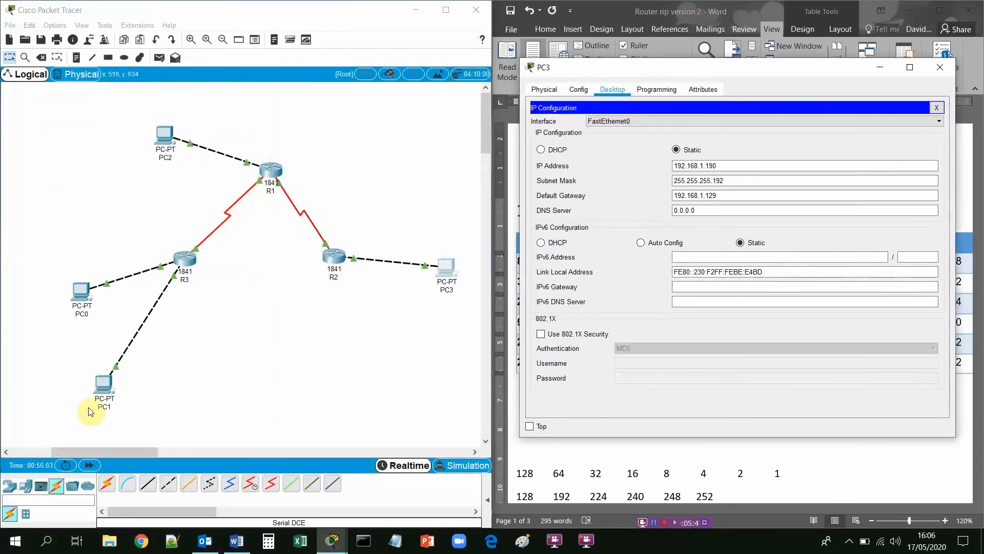
Step: Ping PC3 at 192.168.1.190 from PC1's command prompt, and close both PC windows
left_click(102, 385)
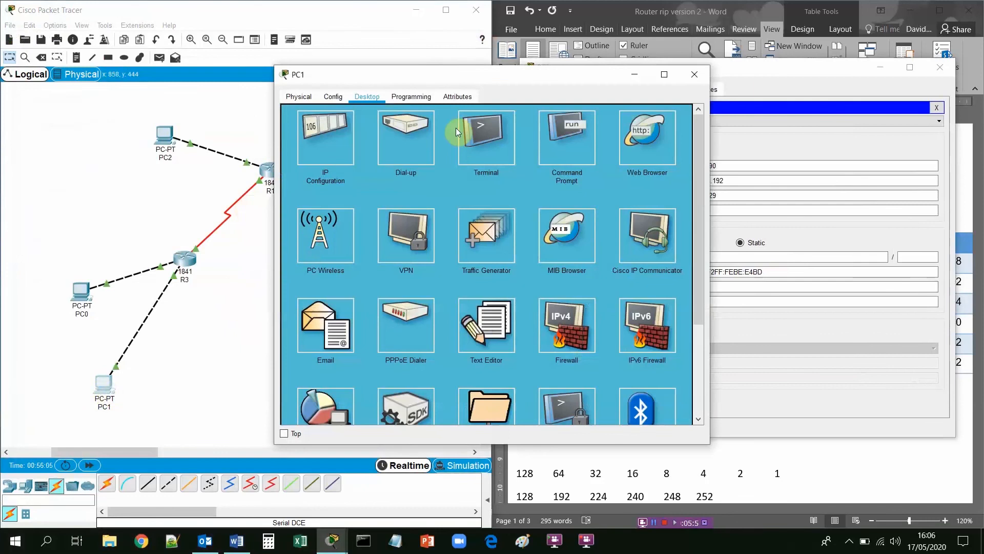
left_click_drag(472, 75, 263, 73)
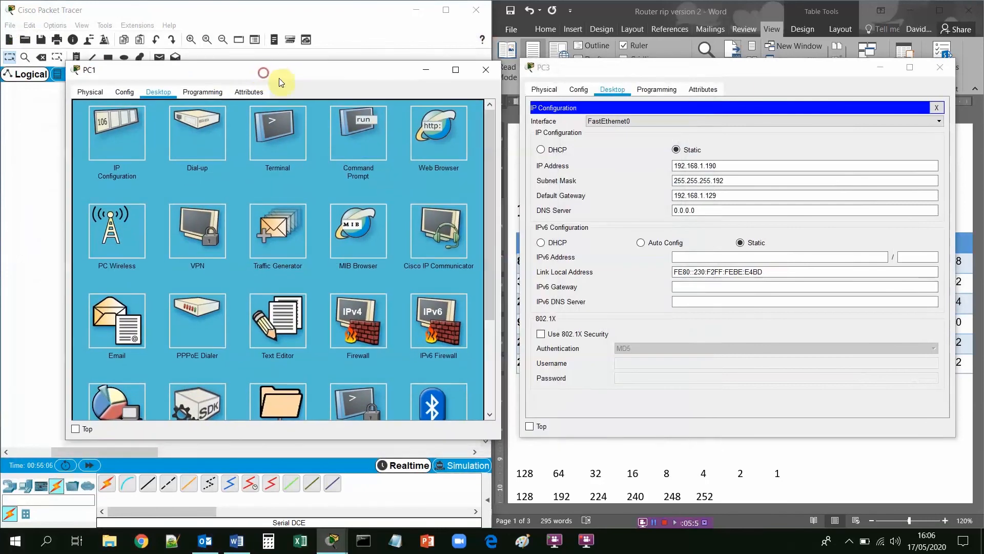
left_click(352, 132)
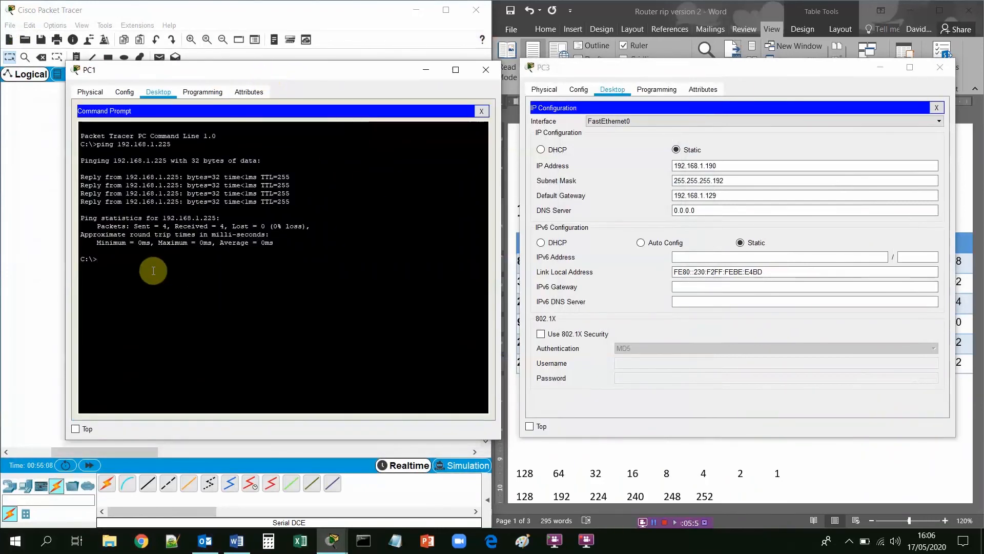
key("Up")
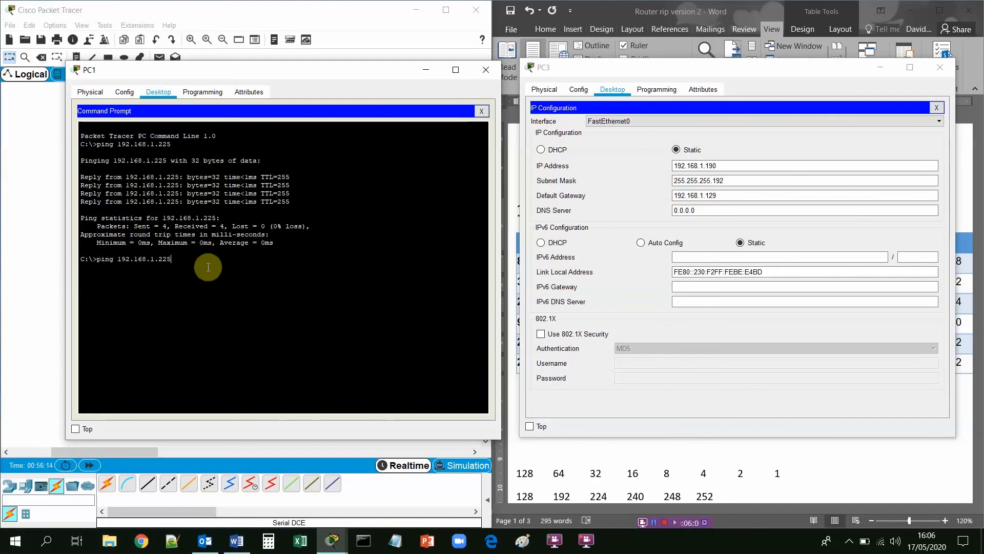
key("BackSpace")
key("BackSpace")
key("BackSpace")
type("19")
key("Return")
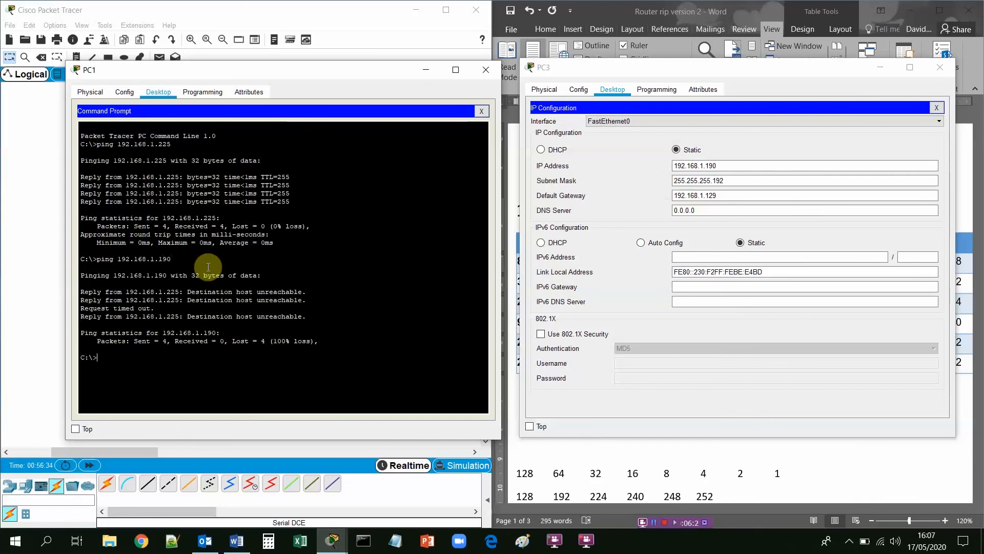
left_click(484, 70)
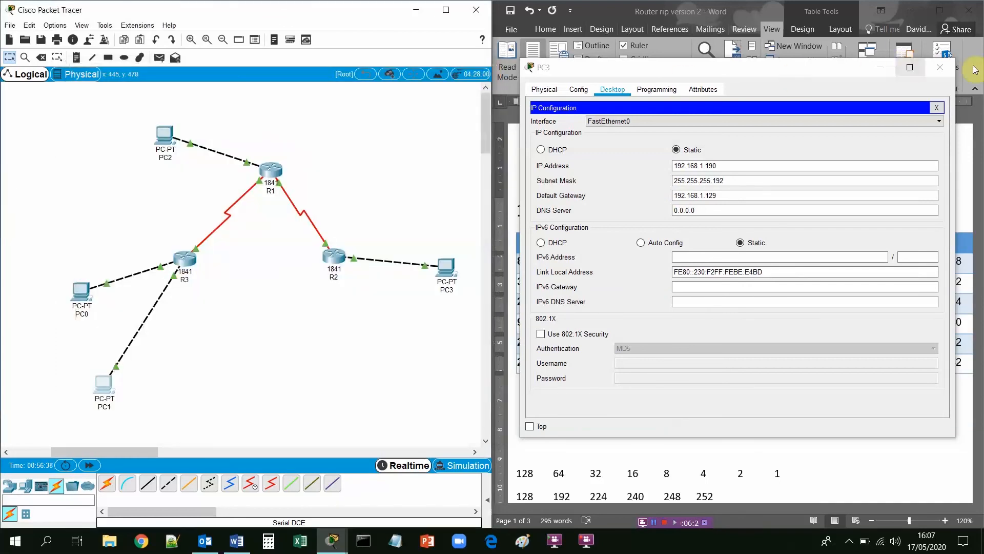
left_click(941, 69)
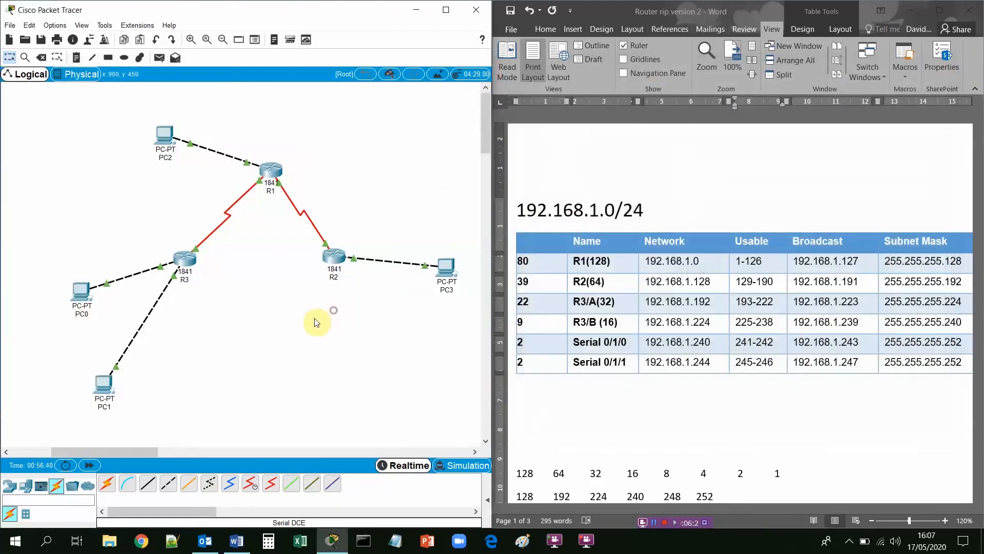